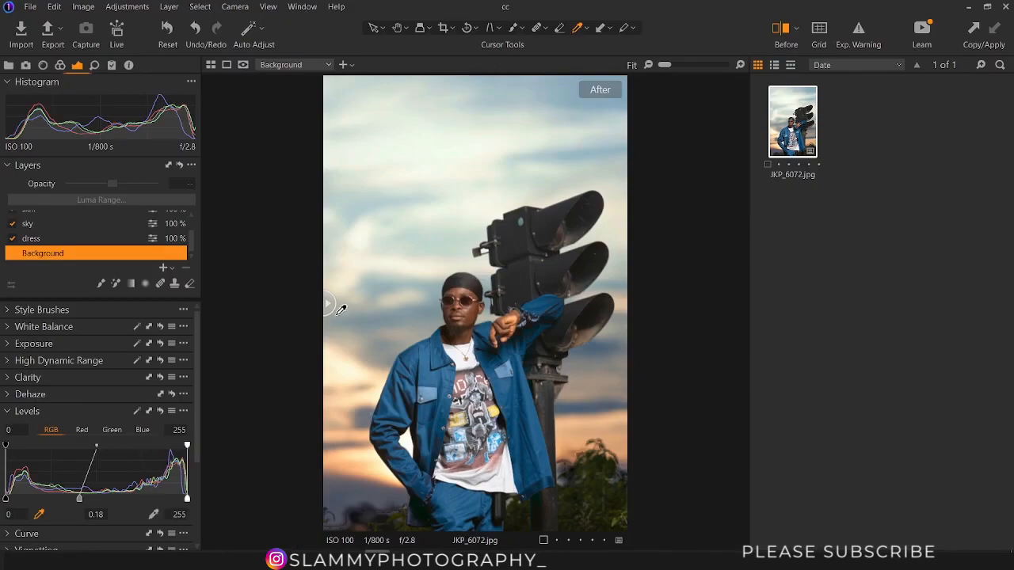
pyautogui.moveTo(329, 303); pyautogui.dragTo(307, 347)
pyautogui.moveTo(324, 304); pyautogui.dragTo(306, 357)
pyautogui.moveTo(45, 400)
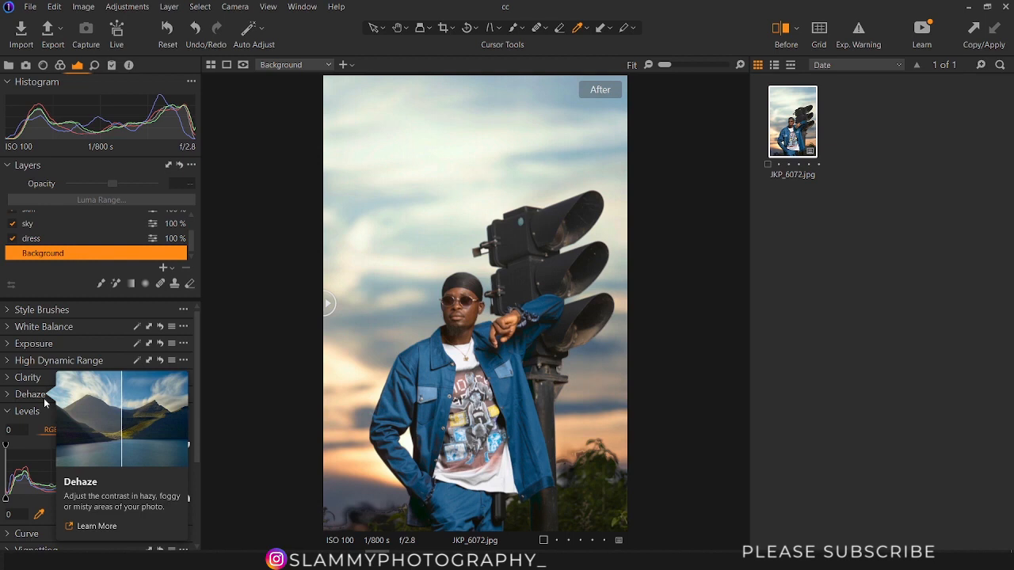
pyautogui.moveTo(95, 499); pyautogui.dragTo(85, 500)
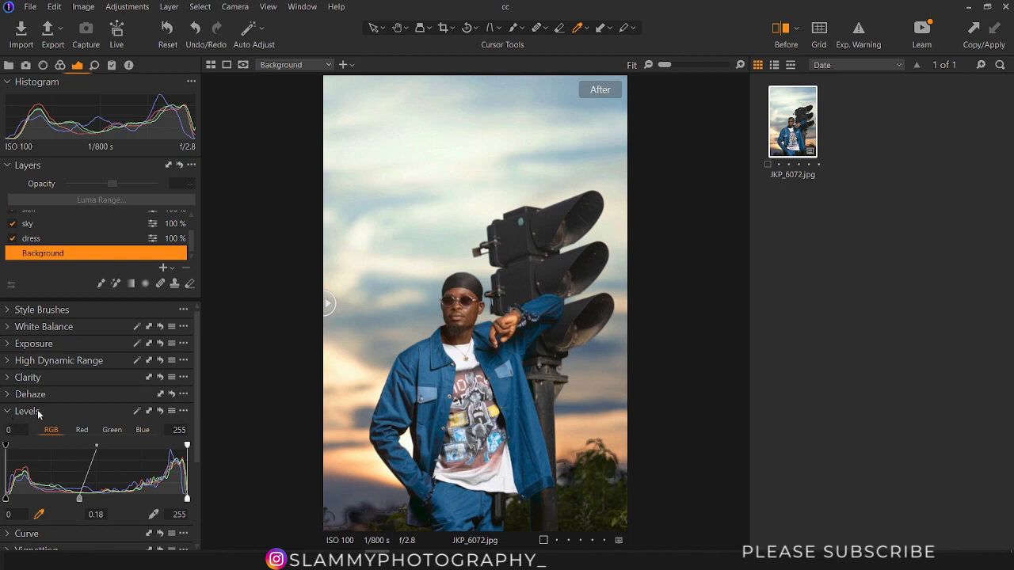
# Collapse both Levels tools and add another Levels tool to the Exposure tool tab.
pyautogui.click(7, 412)
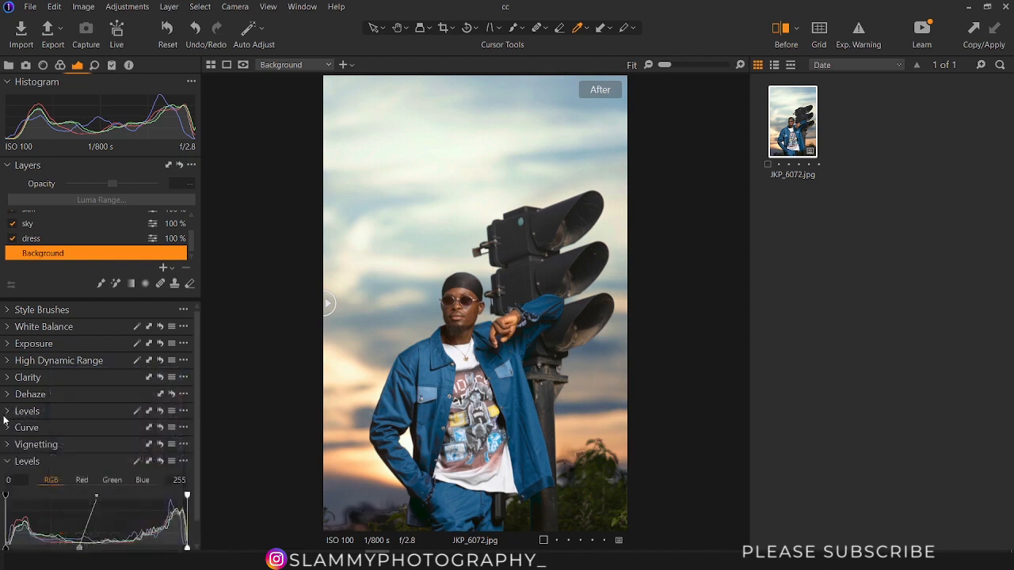
pyautogui.click(7, 462)
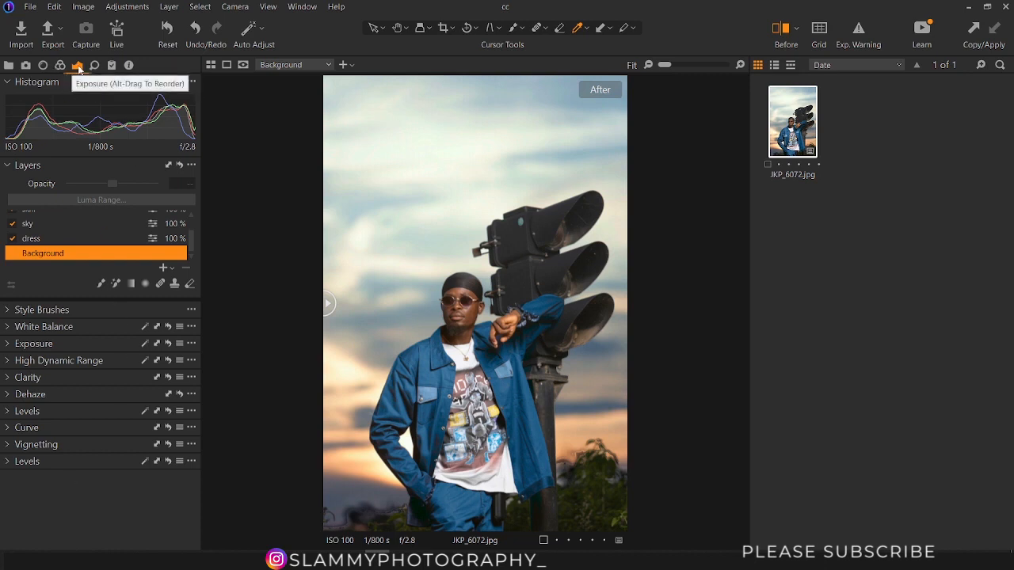
pyautogui.rightClick(95, 490)
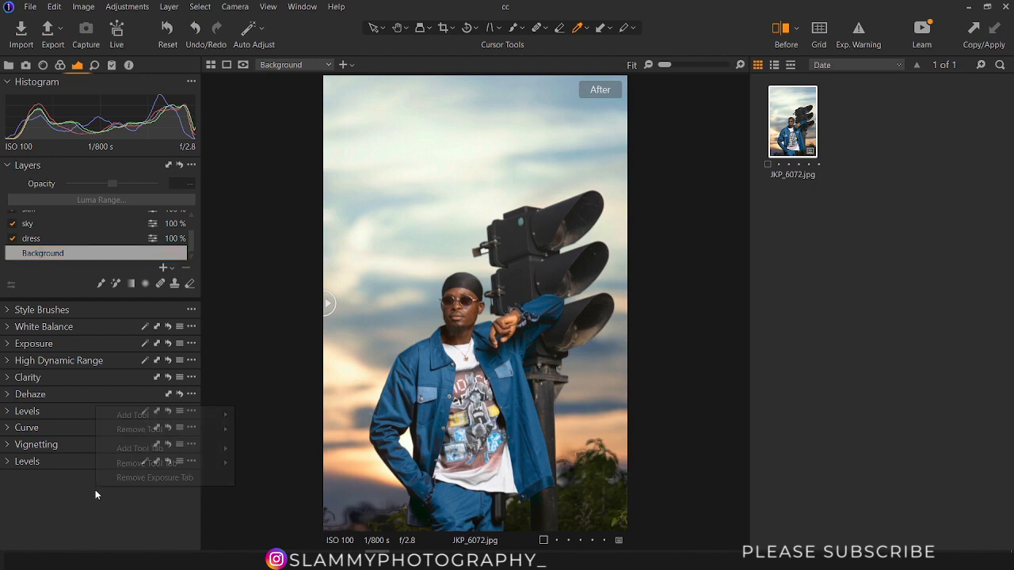
pyautogui.moveTo(182, 413)
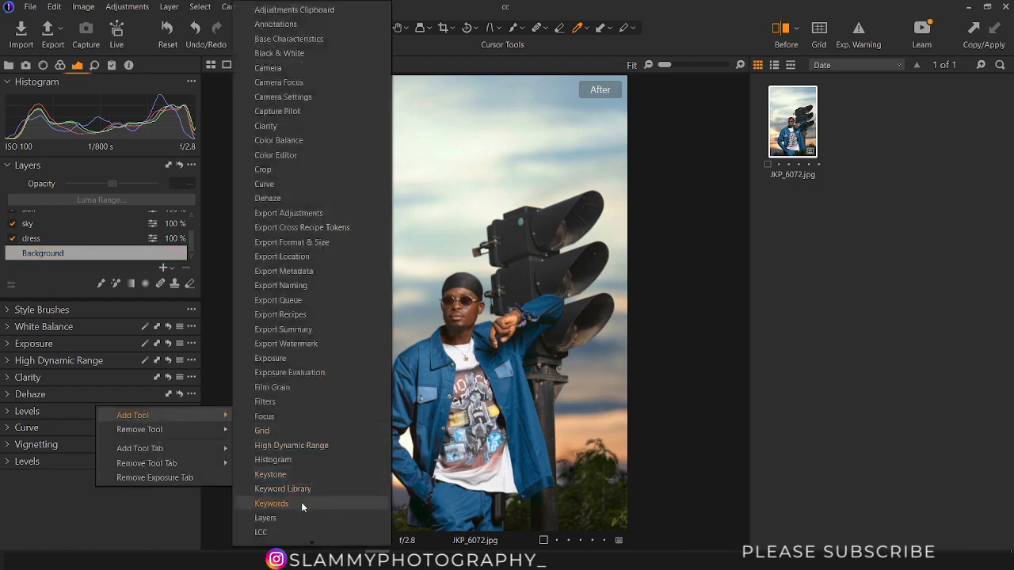
pyautogui.scroll(-3, 301, 507)
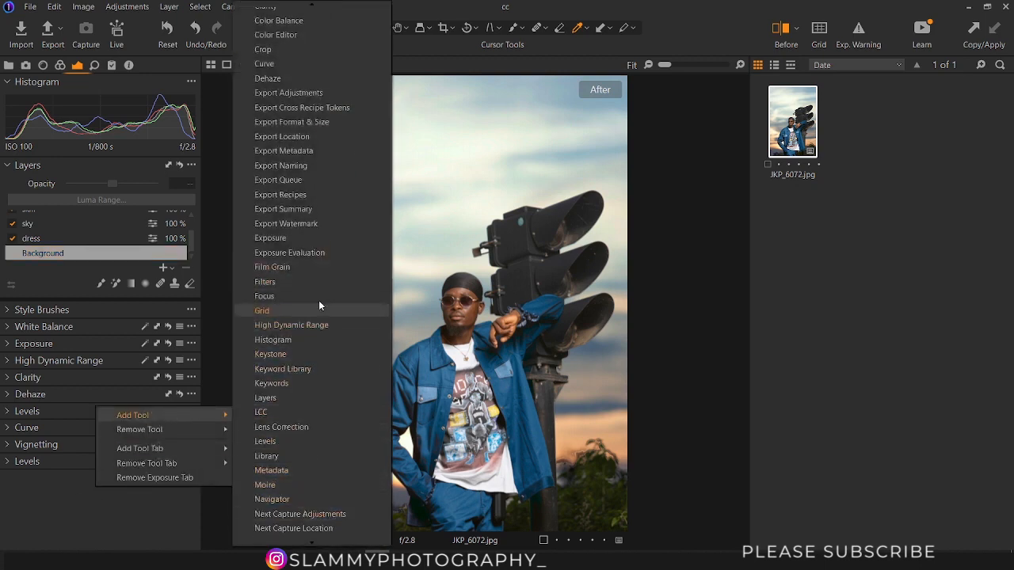
pyautogui.click(300, 440)
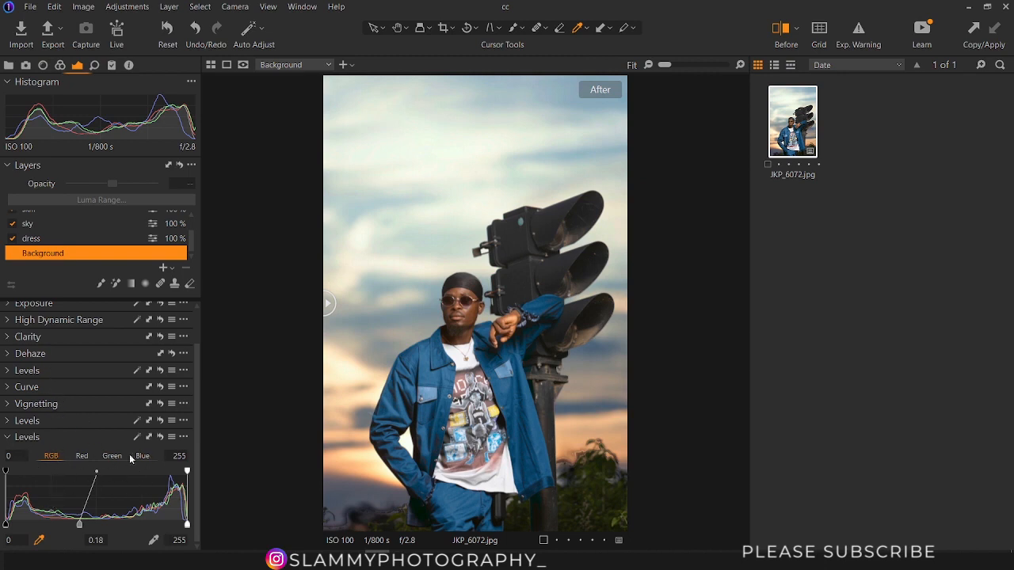
# Remove the newly added Levels tool from the end of the Exposure tool list.
pyautogui.click(183, 437)
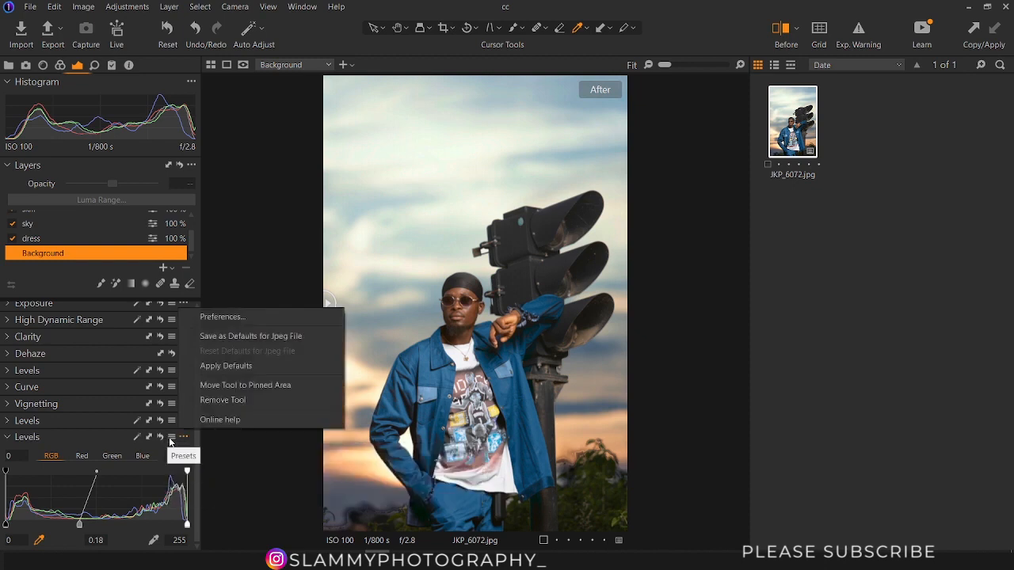
pyautogui.click(171, 438)
pyautogui.click(184, 440)
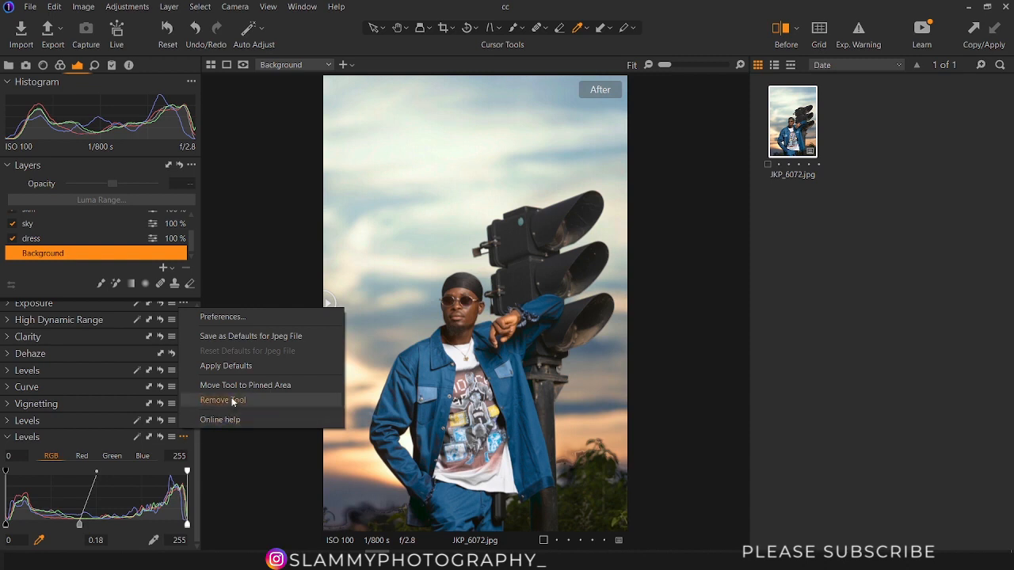
pyautogui.click(223, 400)
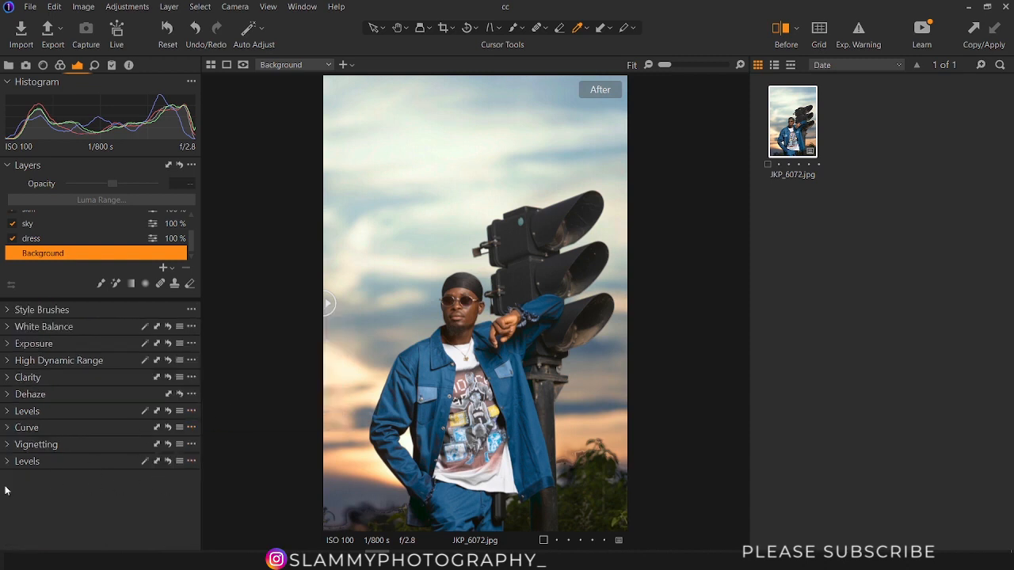
# Remove the duplicate Levels tool below Vignetting and expand the remaining Levels tool.
pyautogui.click(192, 462)
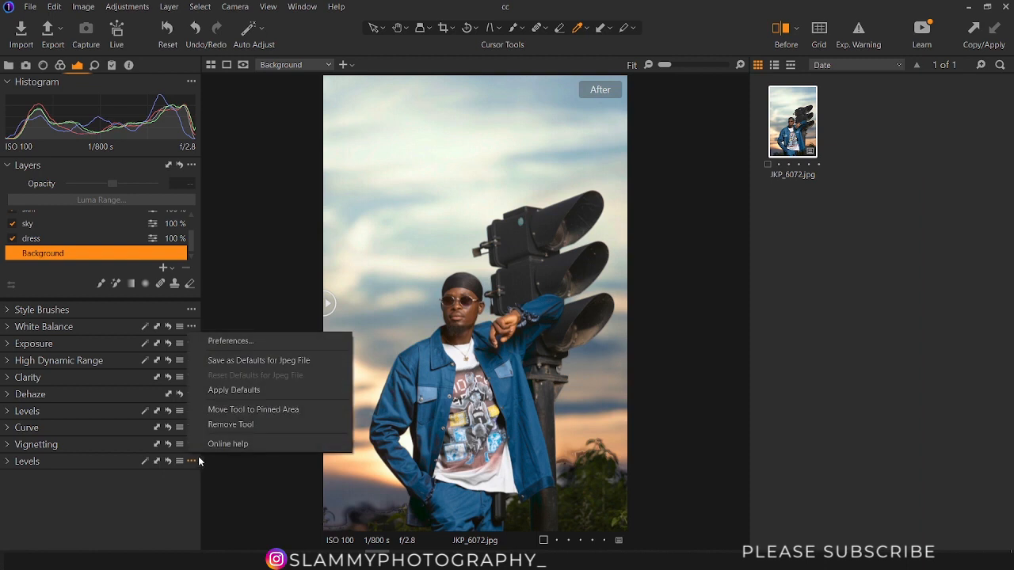
pyautogui.click(224, 423)
pyautogui.click(27, 411)
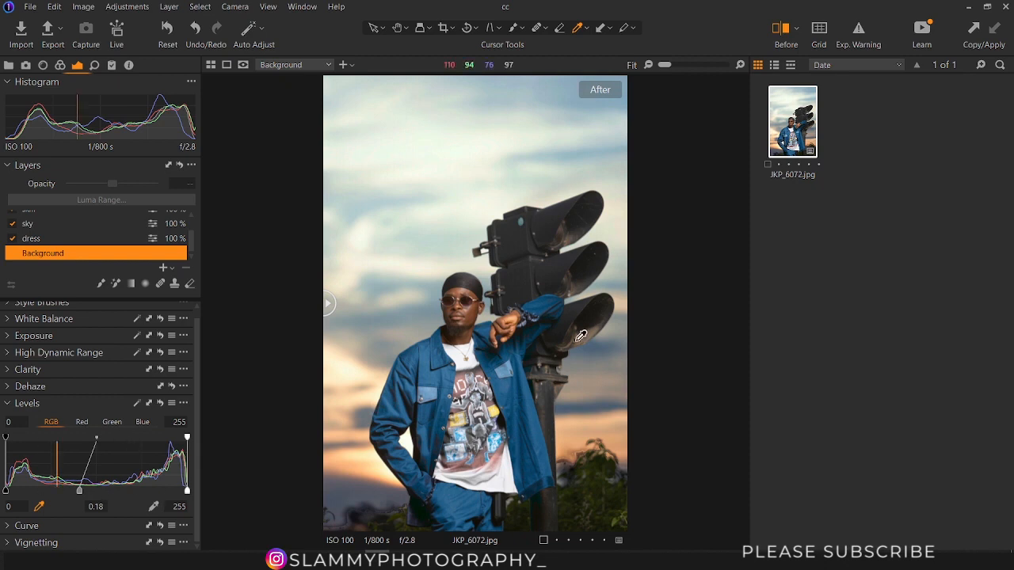
# Turn off the dress, sky, skin and grain, vignette layers and show the After version across the whole photo.
pyautogui.moveTo(329, 303); pyautogui.dragTo(651, 401)
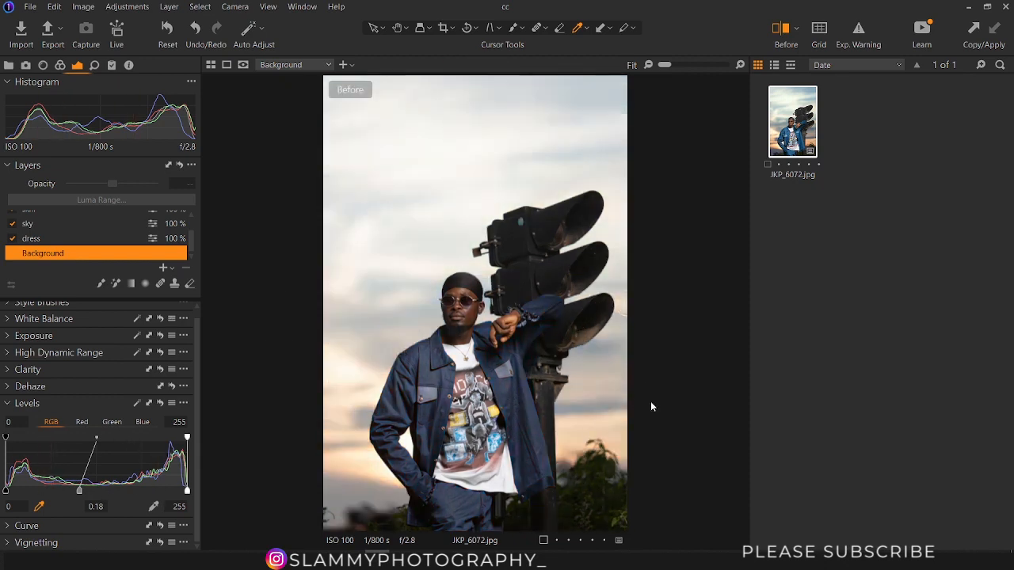
pyautogui.click(12, 239)
pyautogui.click(12, 224)
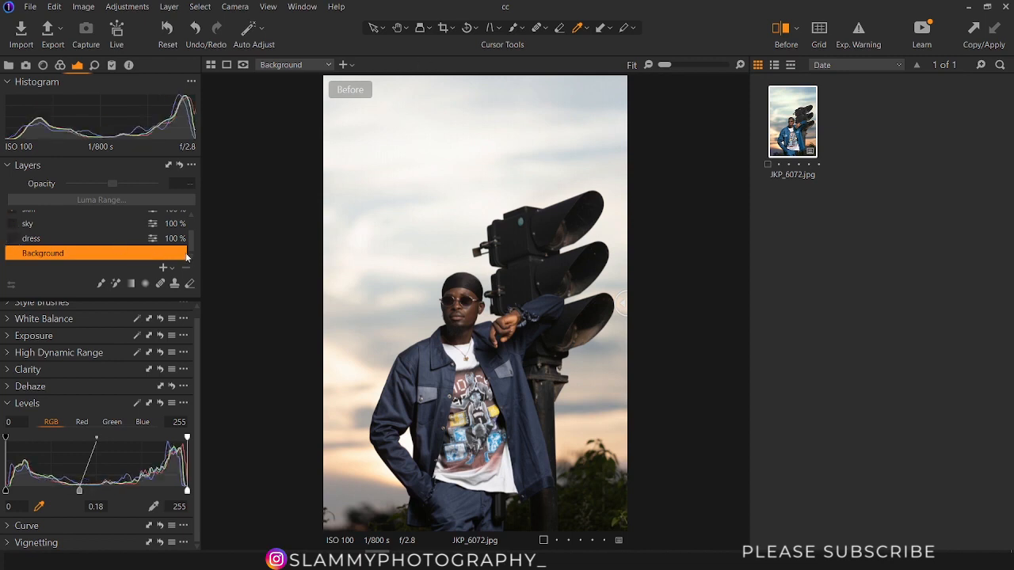
pyautogui.scroll(3, 39, 236)
pyautogui.click(13, 234)
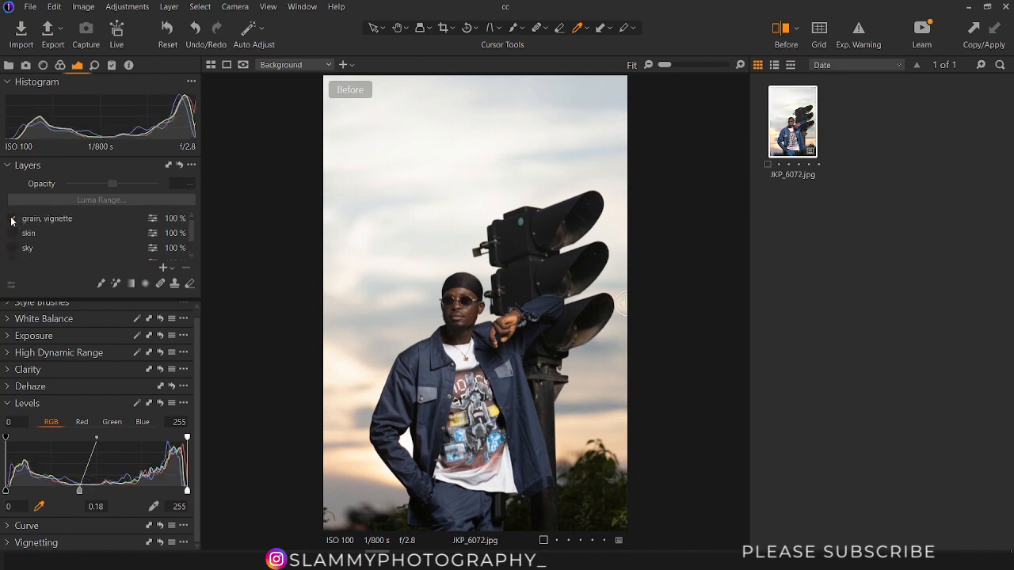
pyautogui.click(13, 218)
pyautogui.moveTo(626, 307); pyautogui.dragTo(255, 312)
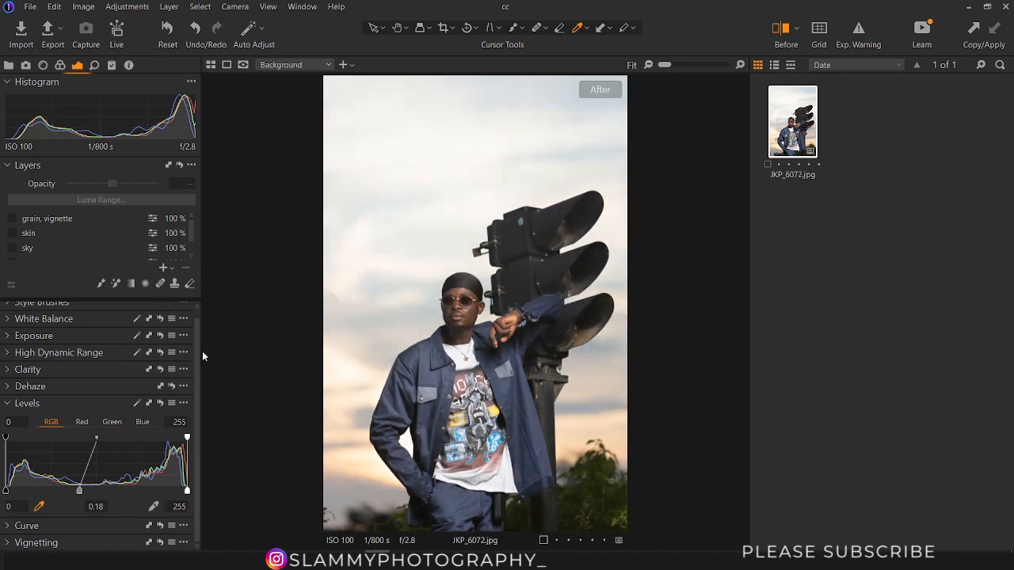
# Reset the Levels adjustments on the Background layer.
pyautogui.scroll(-1, 88, 241)
pyautogui.click(88, 253)
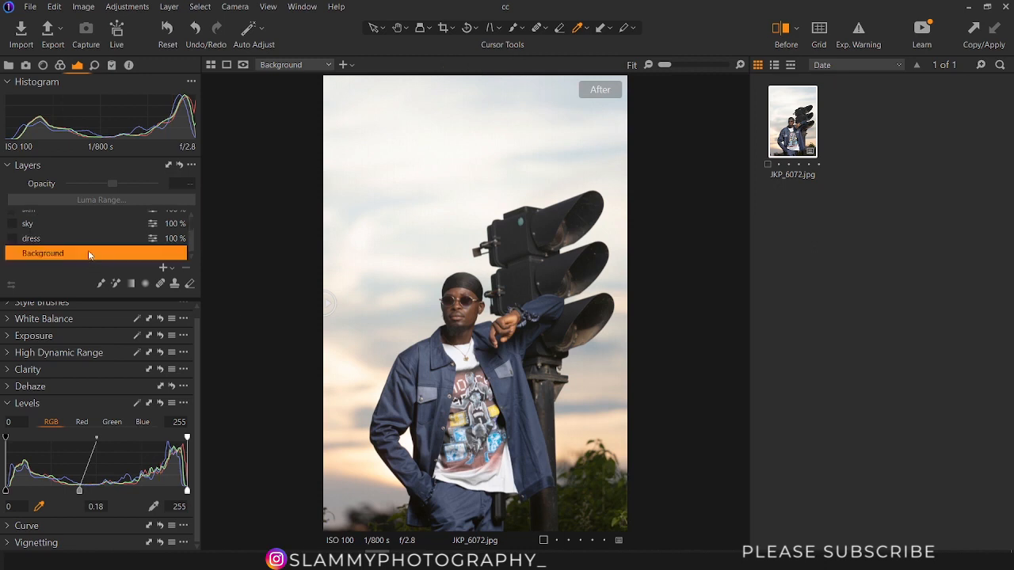
pyautogui.click(160, 404)
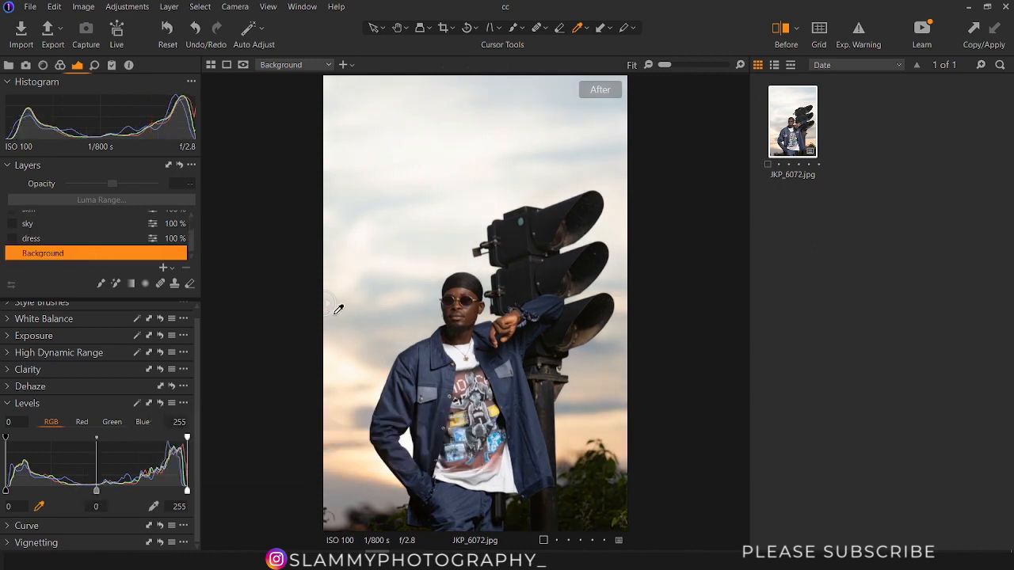
# Compare the photo with its Before version and review the Red, Green and Blue channels in Levels, returning to RGB.
pyautogui.moveTo(325, 303); pyautogui.dragTo(600, 304)
pyautogui.moveTo(615, 358); pyautogui.dragTo(811, 400)
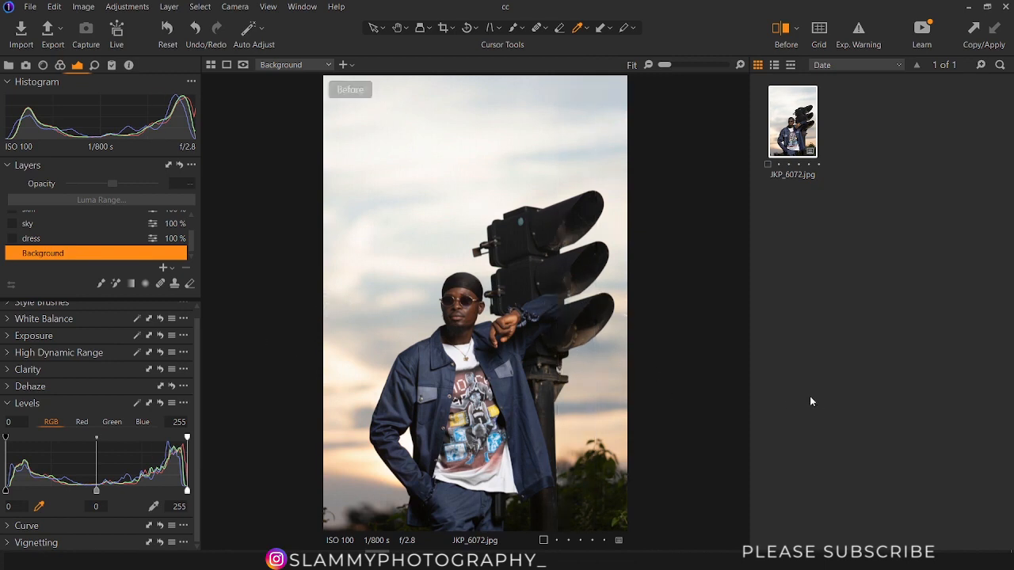
pyautogui.click(83, 422)
pyautogui.click(112, 422)
pyautogui.click(143, 422)
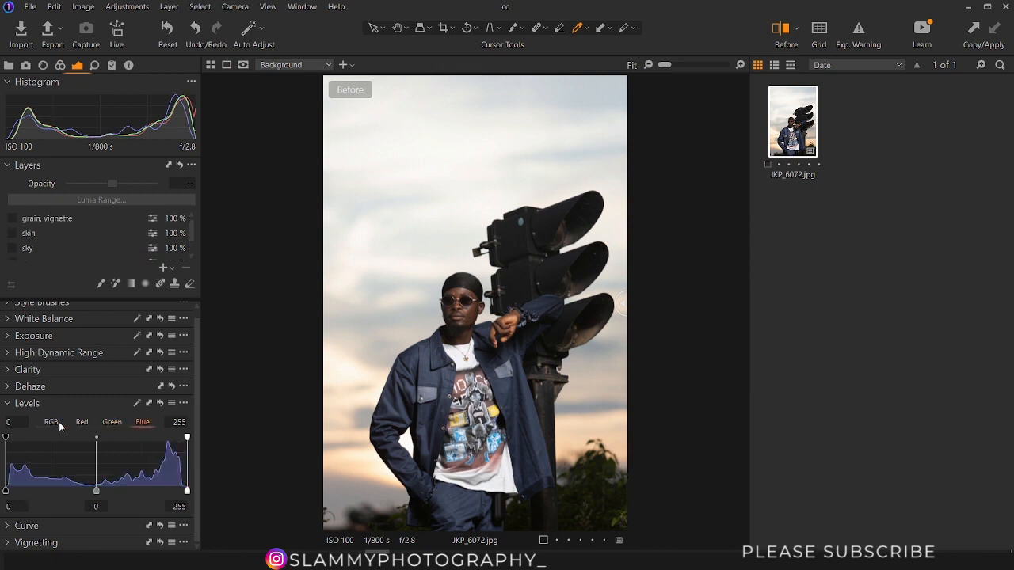
pyautogui.click(59, 422)
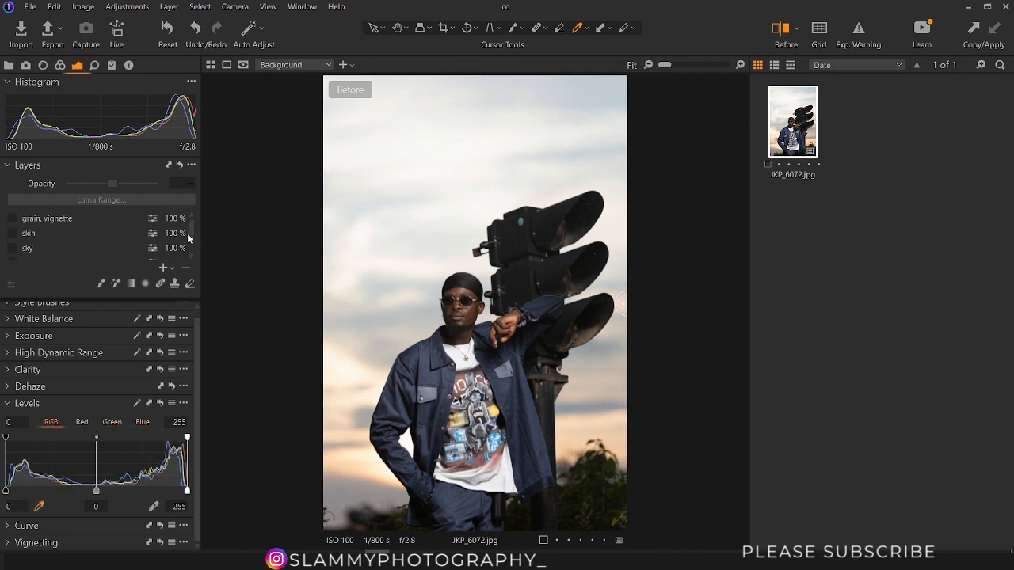
# Set the Background layer's RGB Levels midtone to 0.13 and its highlight input to 246, checking against the Before version.
pyautogui.scroll(-2, 191, 240)
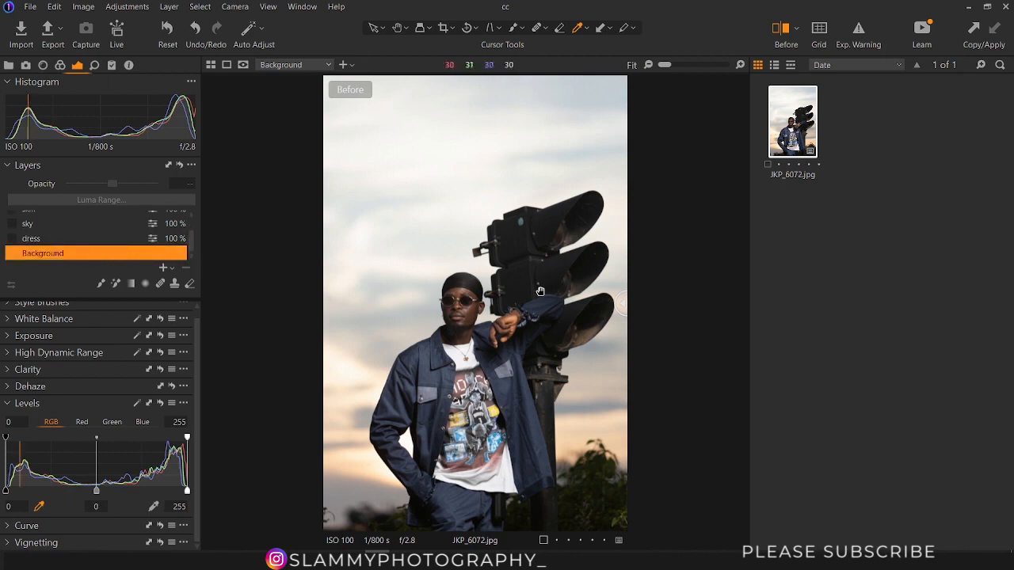
pyautogui.moveTo(622, 303); pyautogui.dragTo(127, 297)
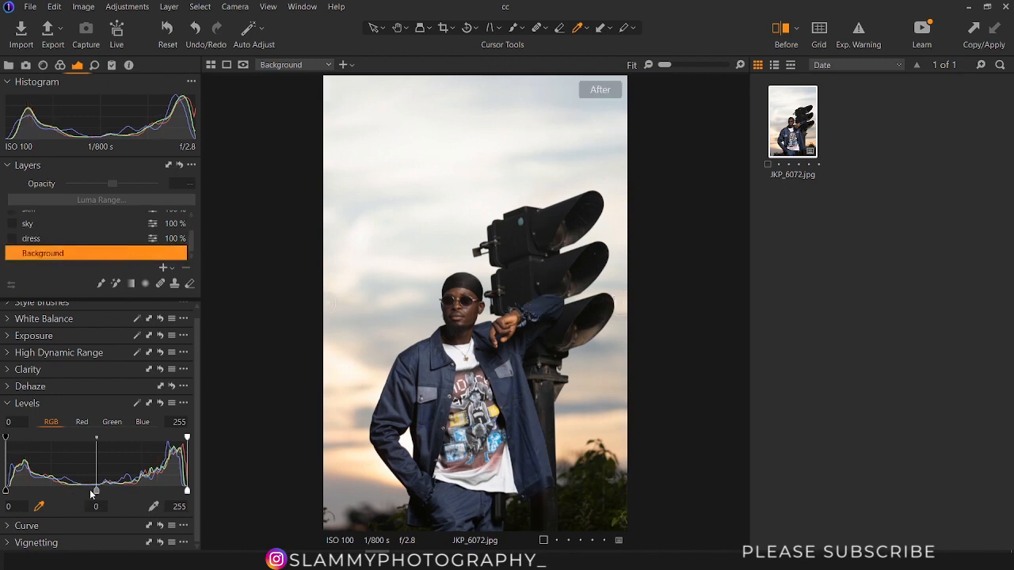
pyautogui.moveTo(96, 492)
pyautogui.mouseDown()
pyautogui.moveTo(80, 491)
pyautogui.moveTo(111, 495)
pyautogui.moveTo(85, 497)
pyautogui.mouseUp()
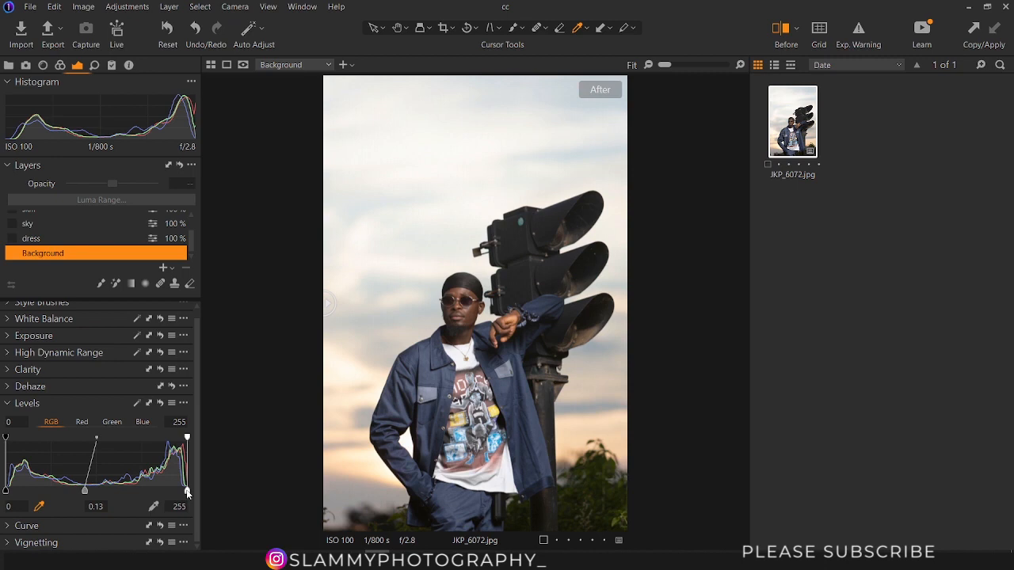
pyautogui.moveTo(188, 492); pyautogui.dragTo(180, 495)
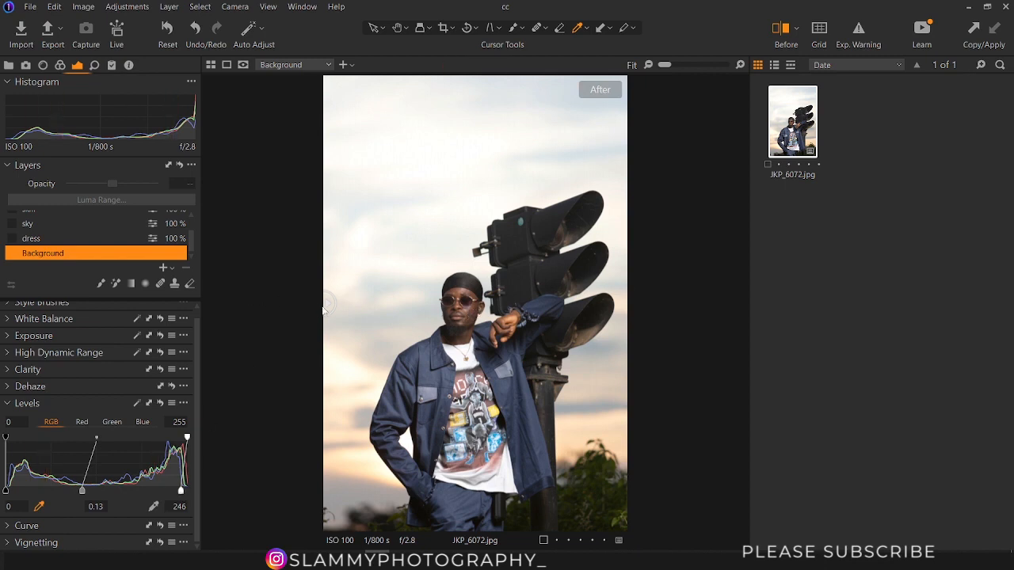
pyautogui.moveTo(328, 310); pyautogui.dragTo(636, 375)
# Add a new adjustment layer and name it dress.
pyautogui.click(163, 268)
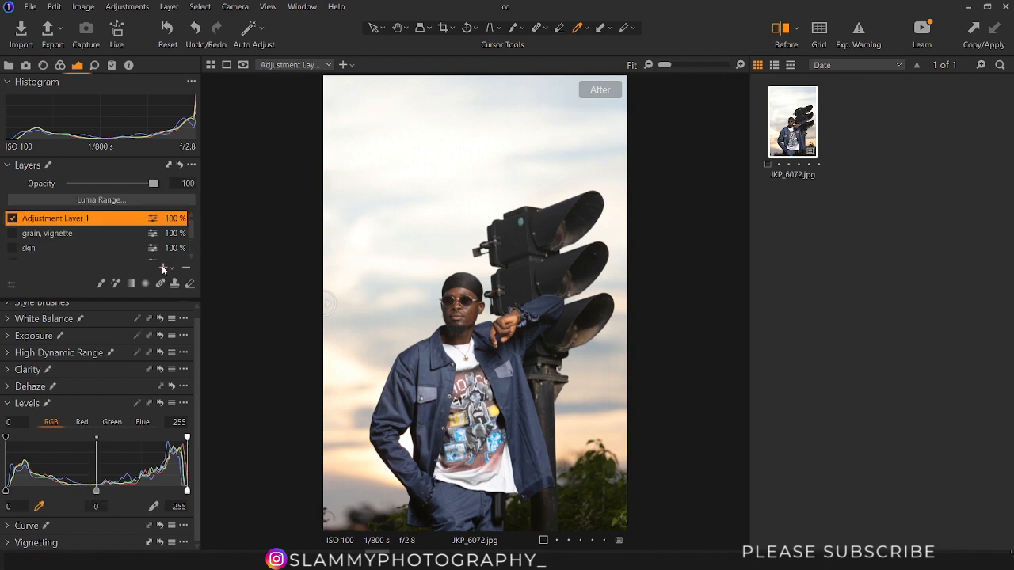
pyautogui.doubleClick(58, 218)
pyautogui.write('dress')
pyautogui.press('Return')
pyautogui.moveTo(56, 215); pyautogui.dragTo(38, 242)
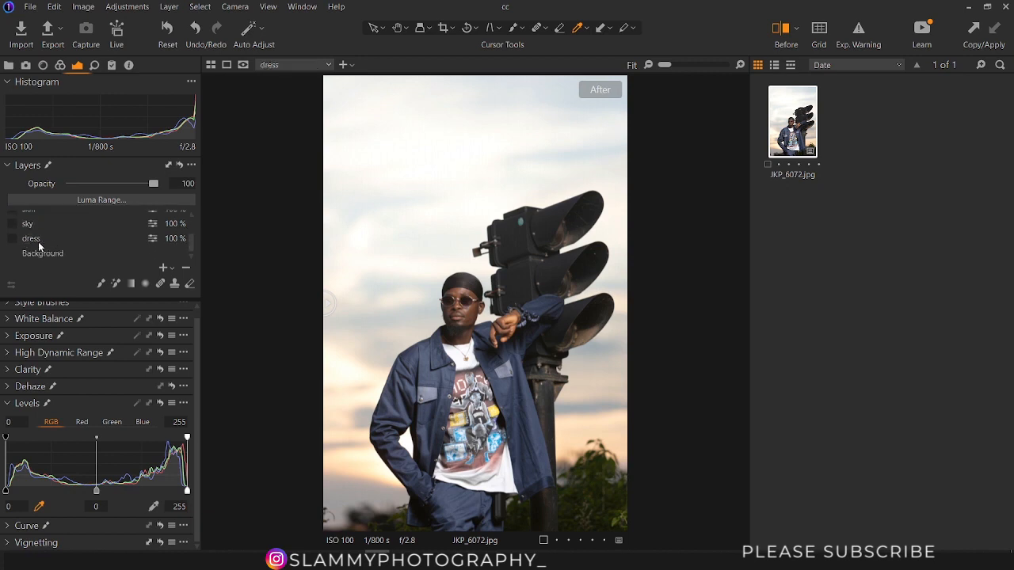
# Review the layer list, toggle the new dress layer off and on, and check the available types of new layer.
pyautogui.scroll(3, 95, 250)
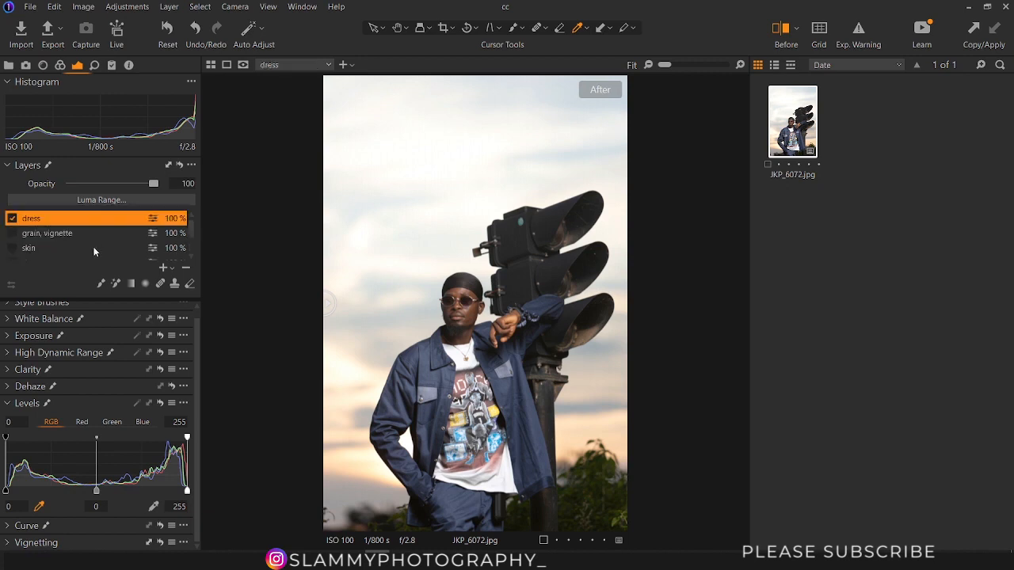
pyautogui.scroll(-3, 94, 226)
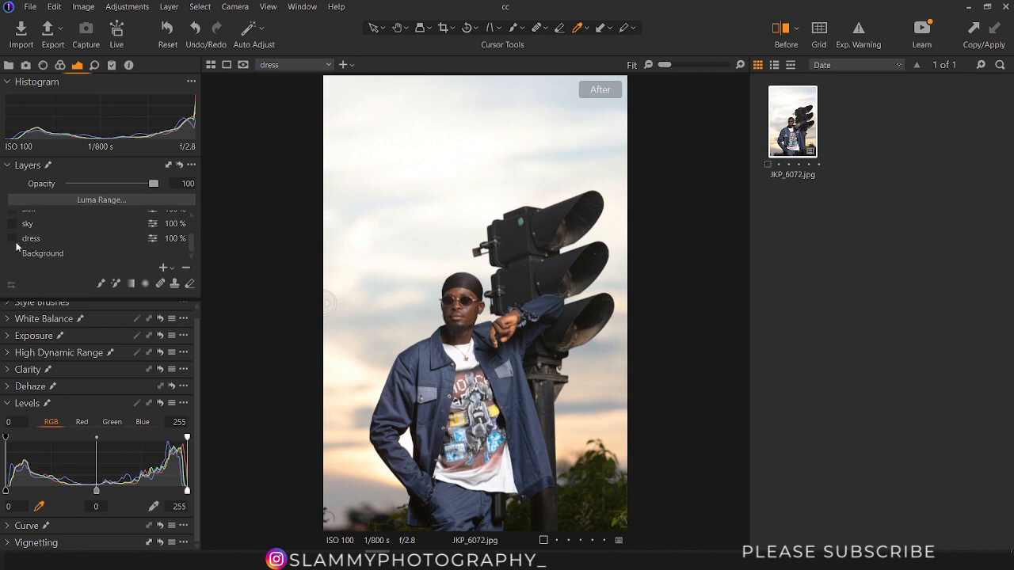
pyautogui.scroll(3, 47, 248)
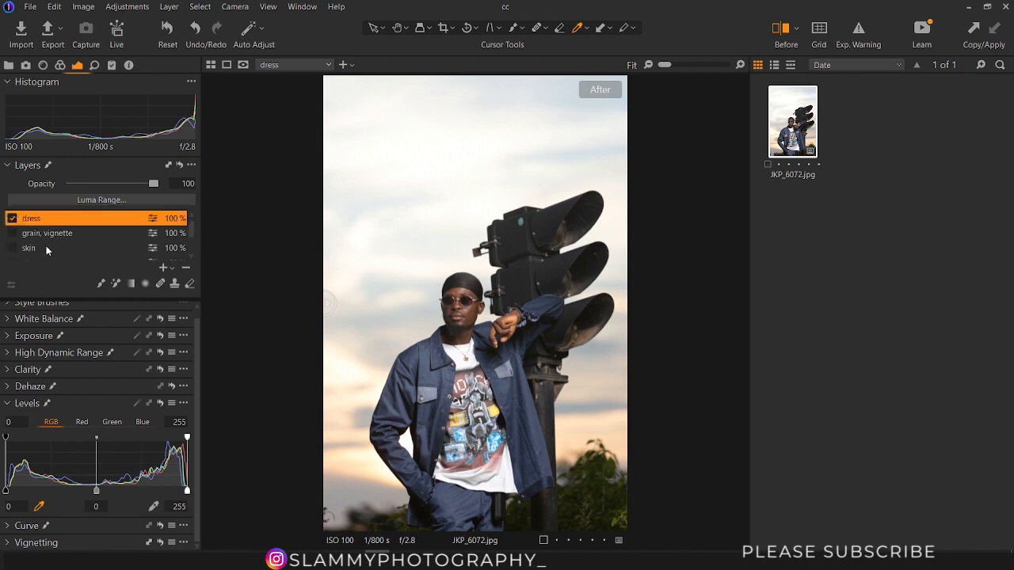
pyautogui.click(12, 220)
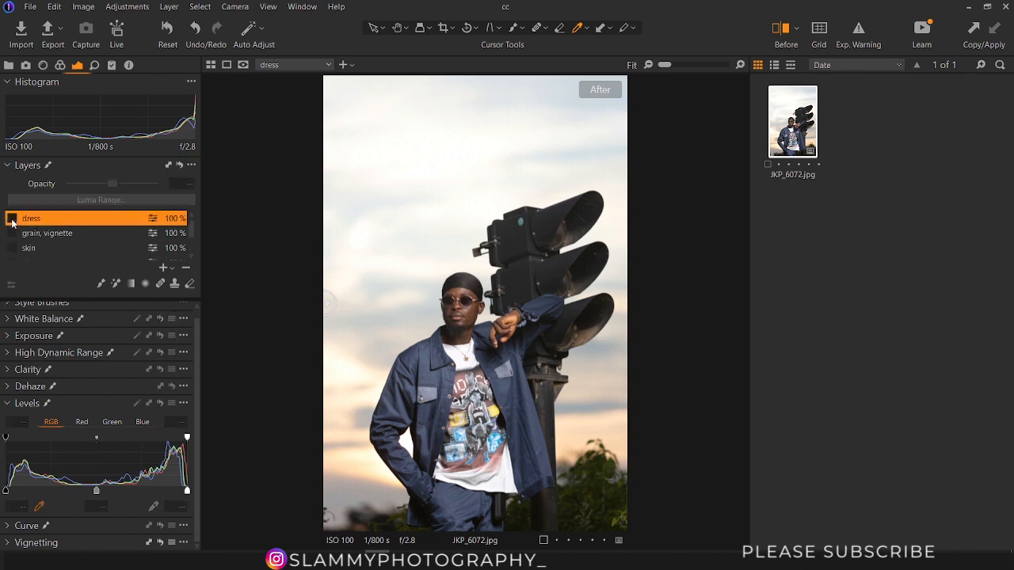
pyautogui.click(12, 220)
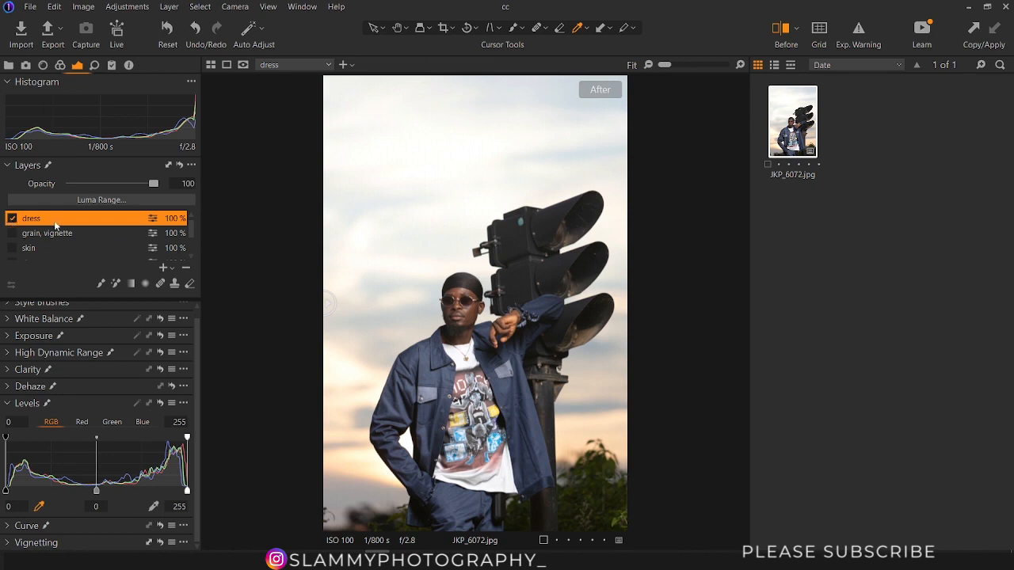
pyautogui.click(172, 271)
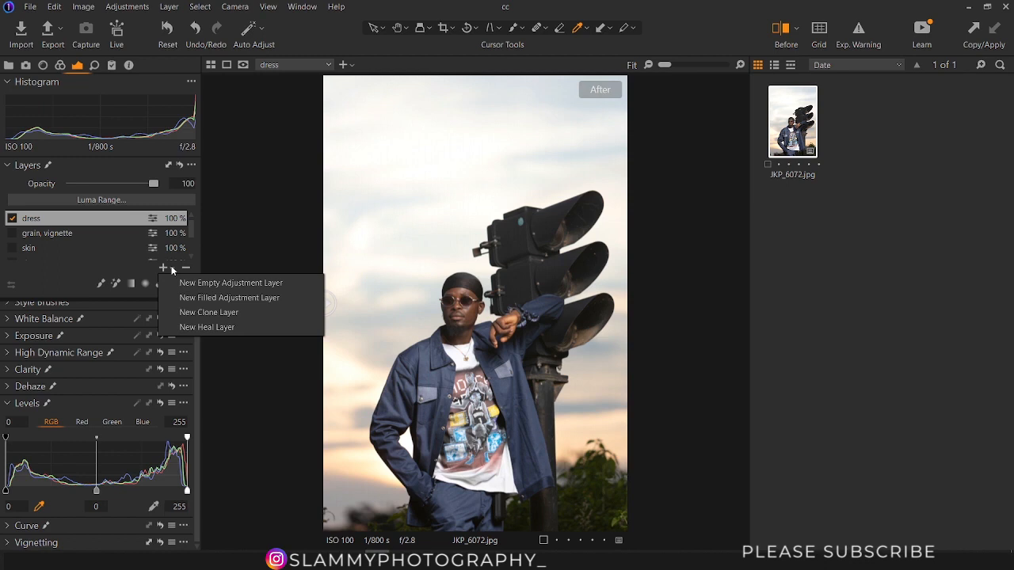
pyautogui.click(108, 218)
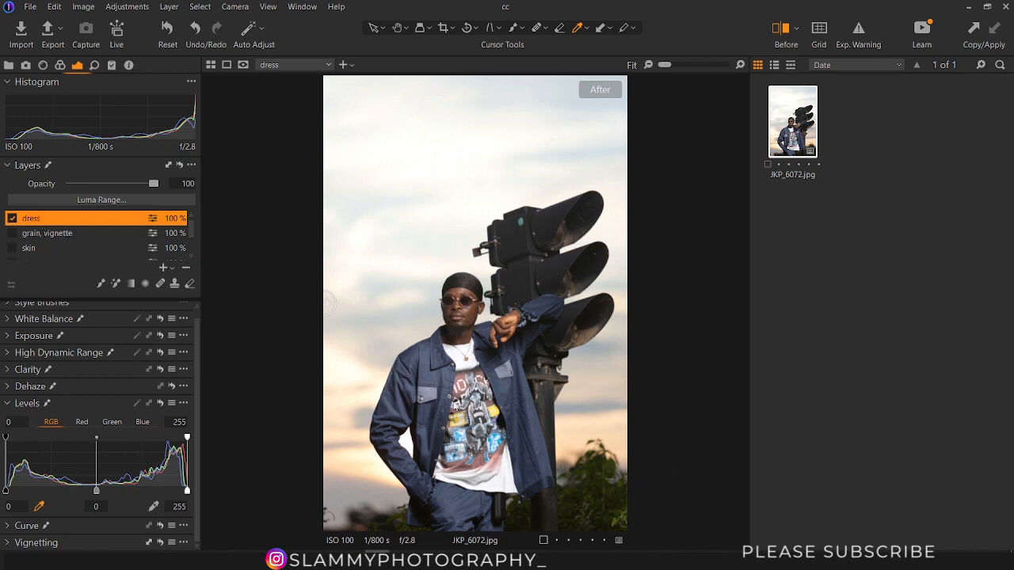
# Mask one side of the jacket on the dress layer with the Magic Brush and set the mask to always display.
pyautogui.click(115, 284)
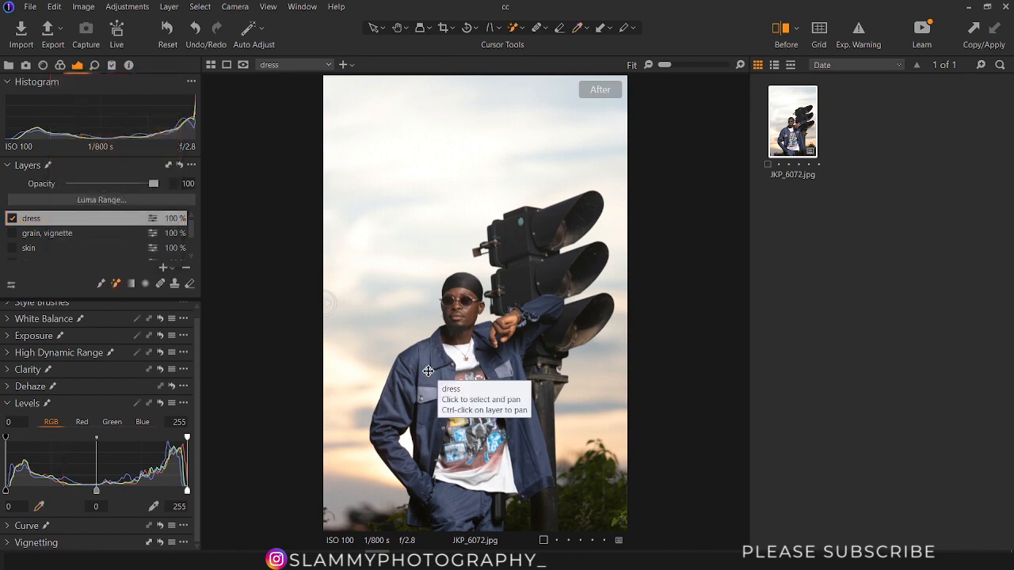
pyautogui.click(428, 371)
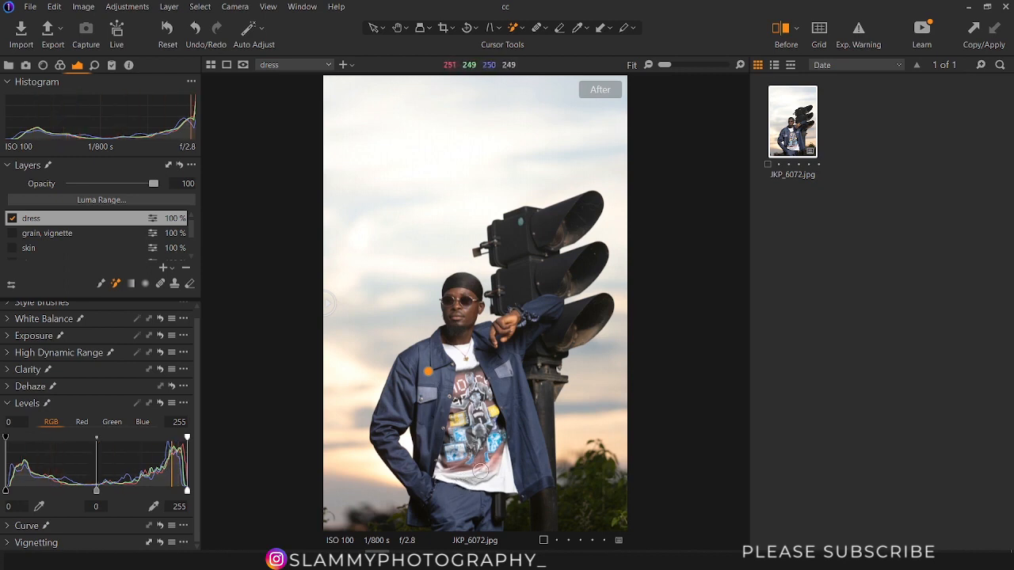
pyautogui.click(176, 7)
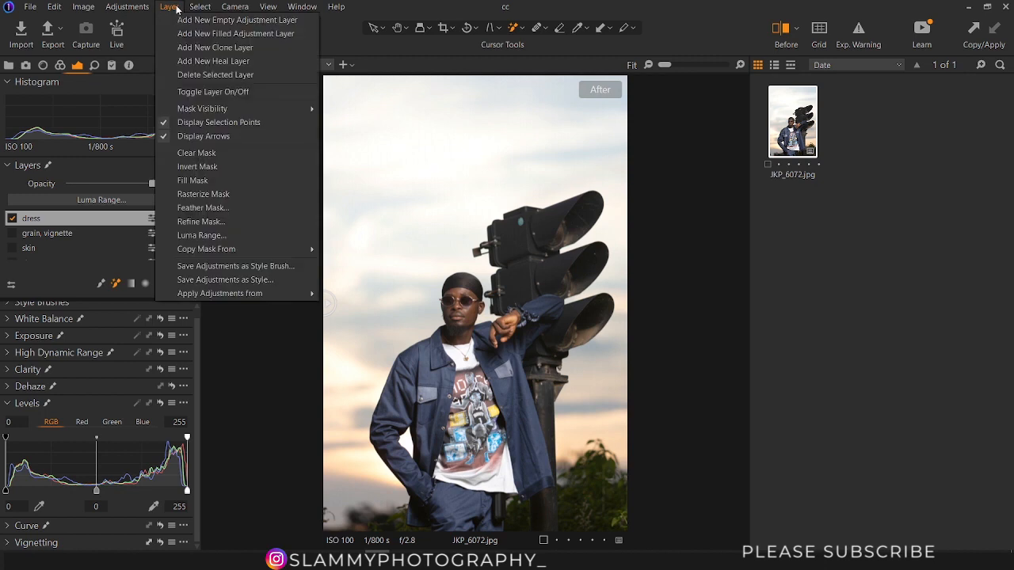
pyautogui.moveTo(252, 112)
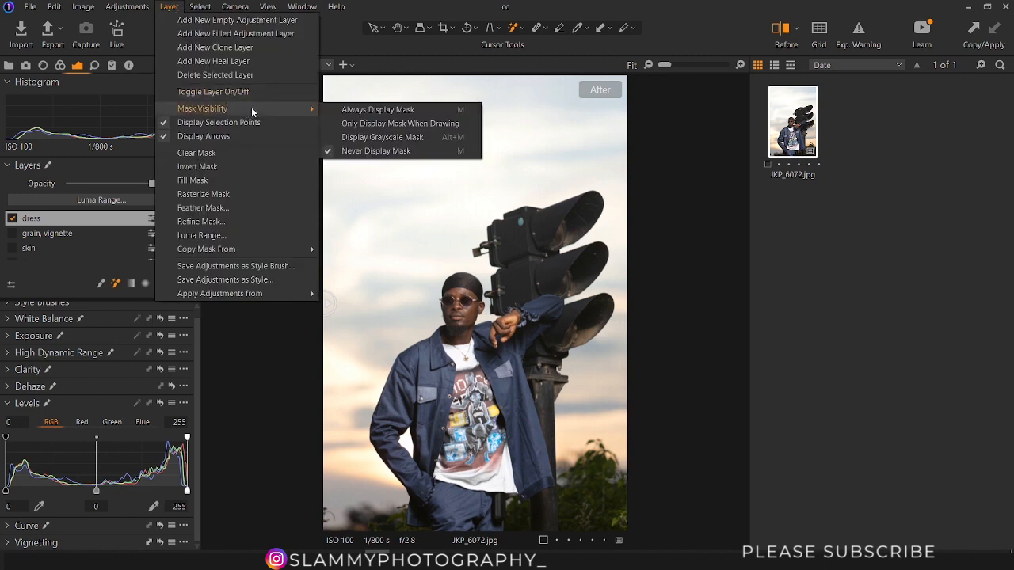
pyautogui.click(364, 109)
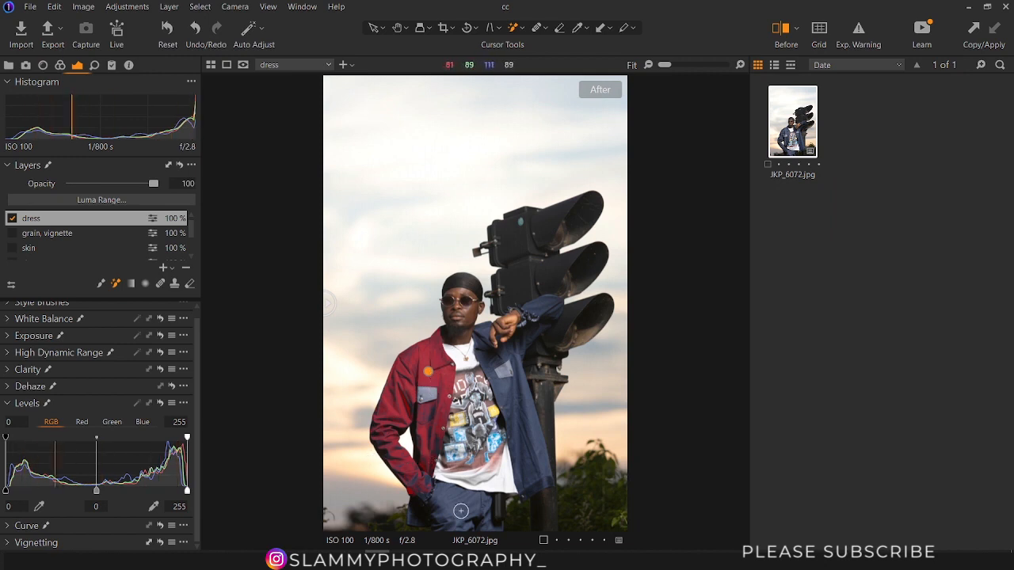
# Extend the dress mask with the Magic Brush over the trousers, the other jacket side, the raised sleeve and the chest pocket beside the selection point.
pyautogui.moveTo(458, 512); pyautogui.dragTo(461, 507)
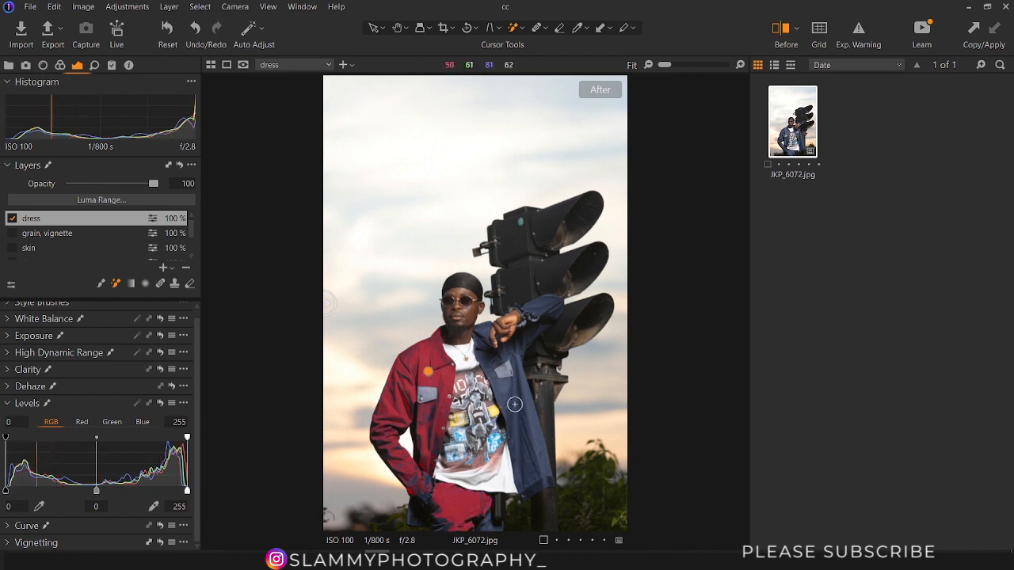
pyautogui.moveTo(515, 389); pyautogui.dragTo(525, 382)
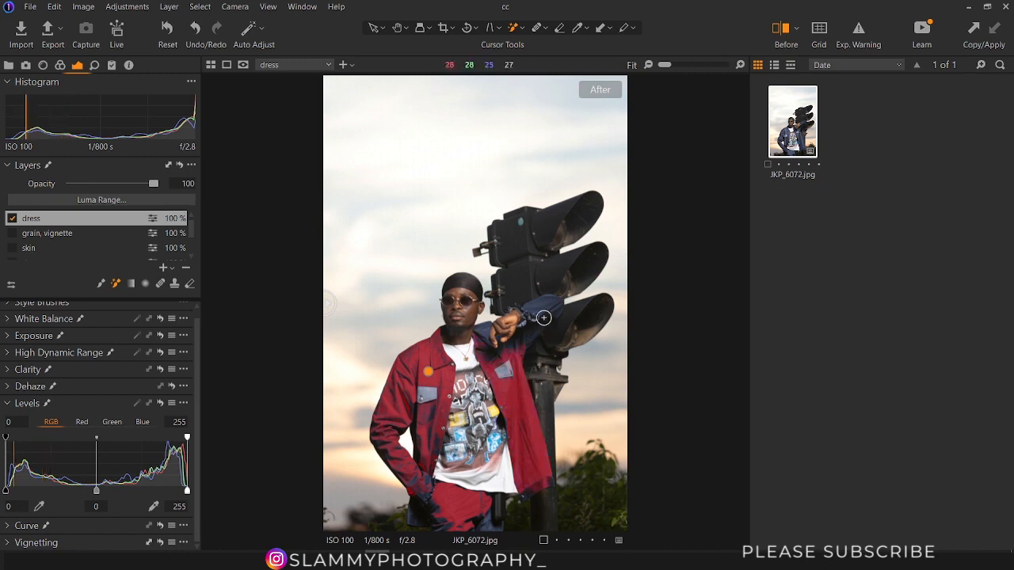
pyautogui.moveTo(544, 319)
pyautogui.mouseDown()
pyautogui.moveTo(554, 329)
pyautogui.moveTo(539, 316)
pyautogui.mouseUp()
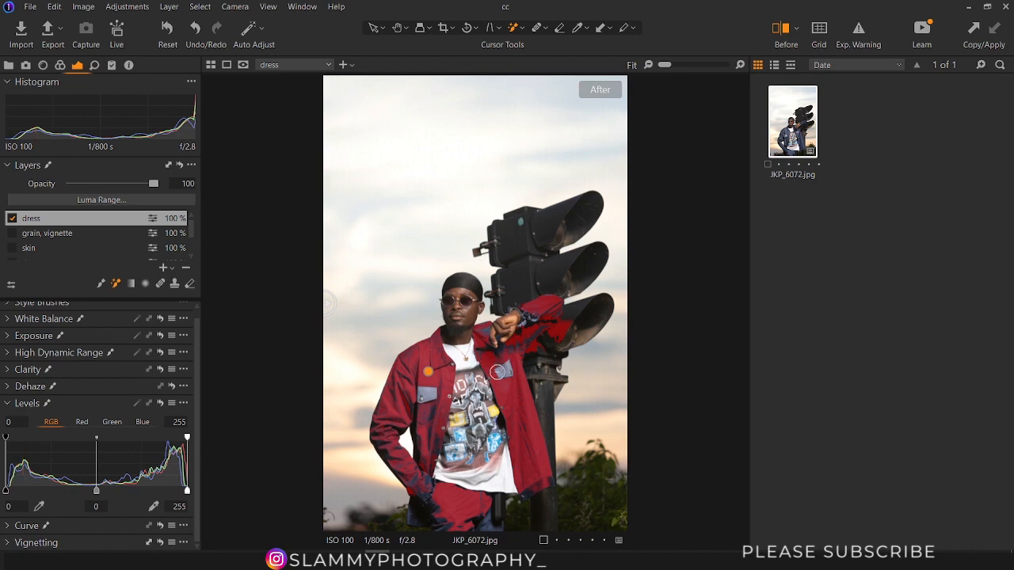
pyautogui.moveTo(424, 511); pyautogui.dragTo(418, 520)
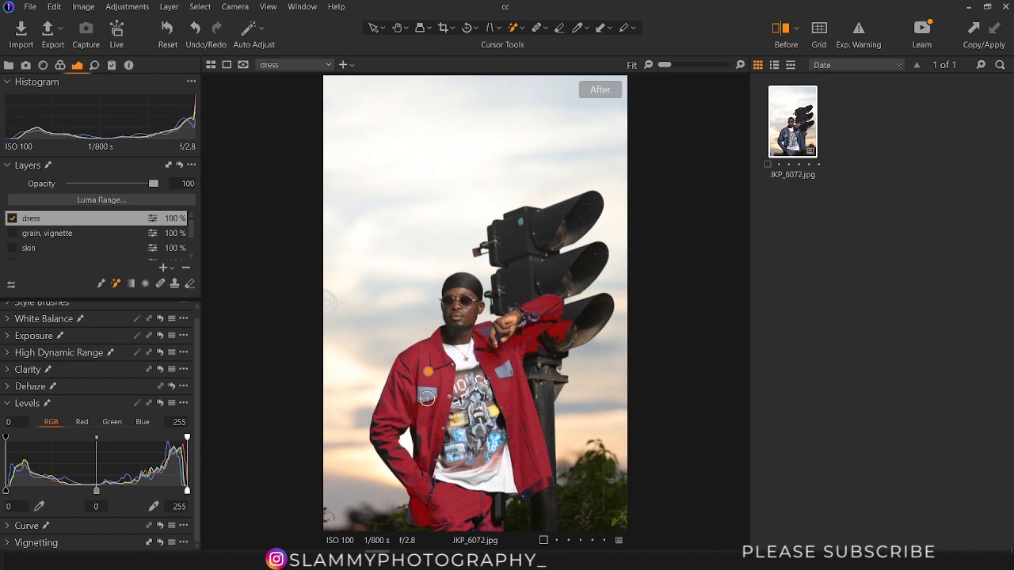
pyautogui.click(427, 398)
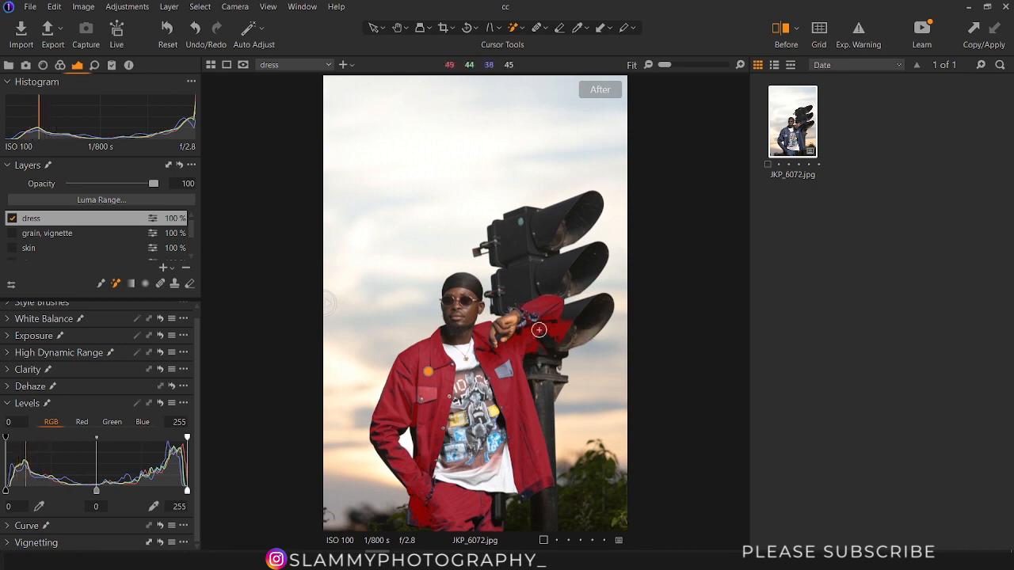
# Erase the dress mask's spill on the traffic light beside the raised sleeve, reviewing the Eraser settings first.
pyautogui.click(189, 284)
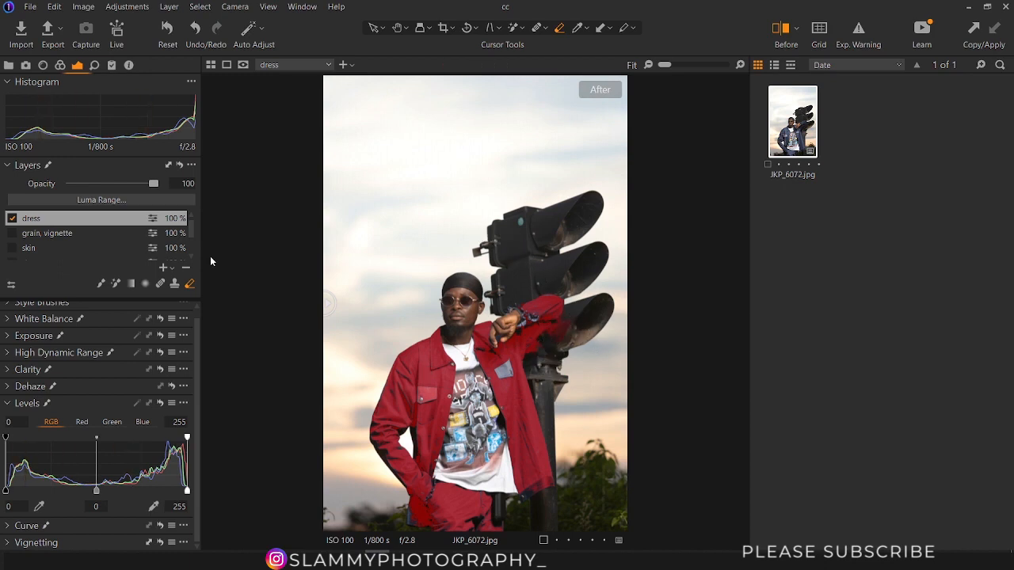
pyautogui.rightClick(497, 240)
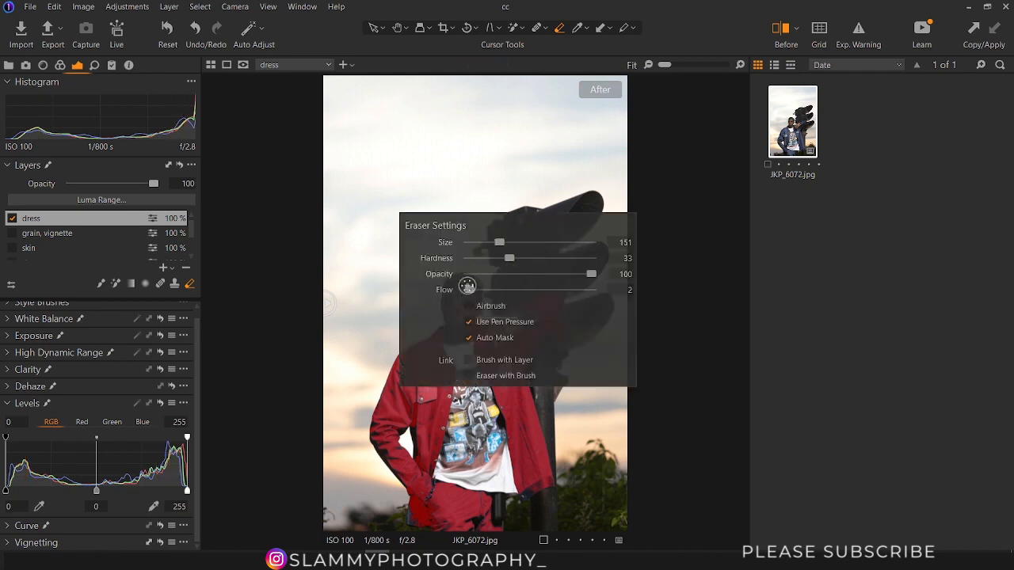
pyautogui.moveTo(469, 290)
pyautogui.mouseDown()
pyautogui.moveTo(546, 290)
pyautogui.moveTo(534, 310)
pyautogui.mouseUp()
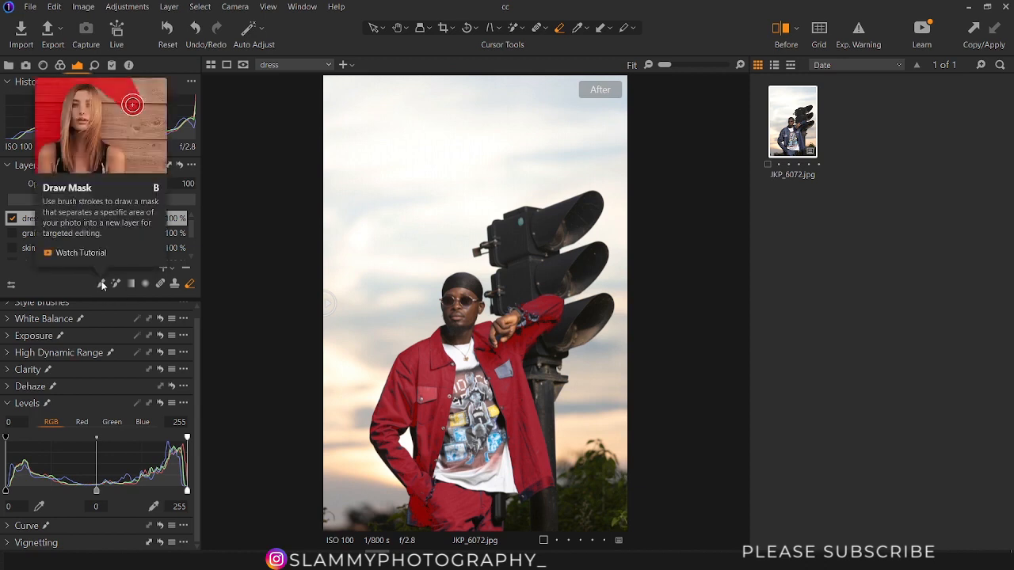
# Raise the Draw Mask brush's flow and paint the missed areas of the jacket and trousers into the dress mask.
pyautogui.click(102, 284)
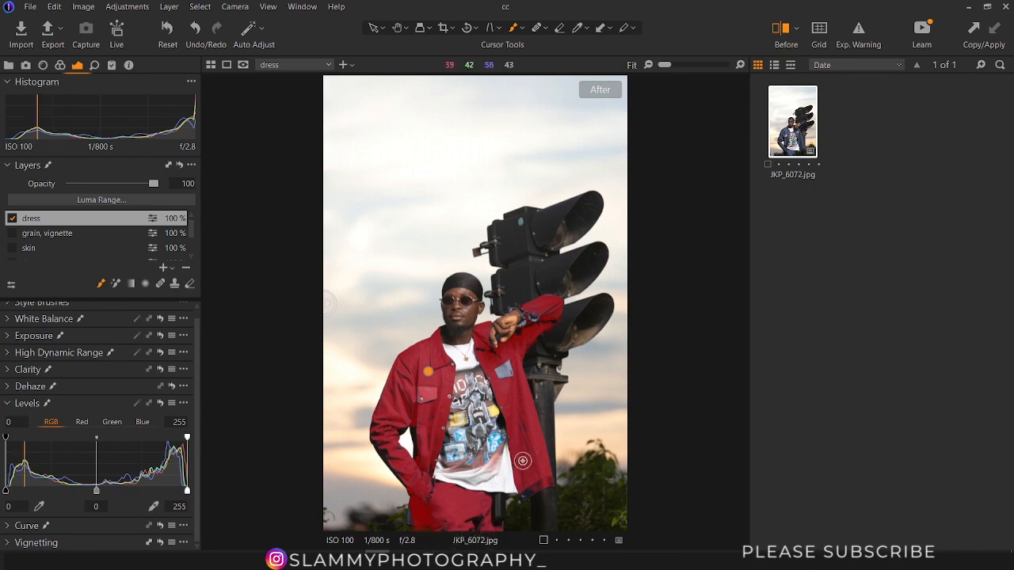
pyautogui.rightClick(460, 353)
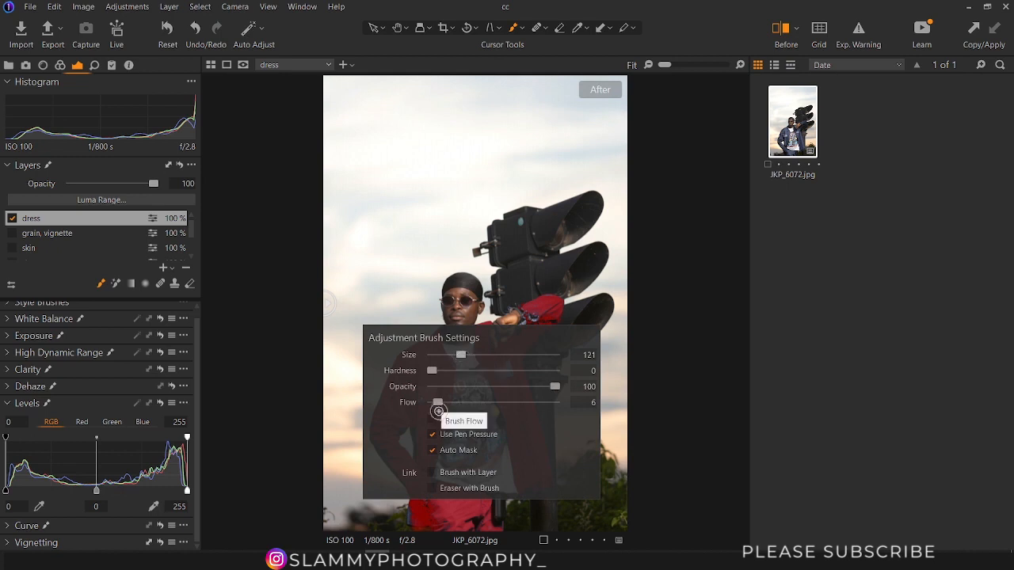
pyautogui.moveTo(437, 402); pyautogui.dragTo(463, 402)
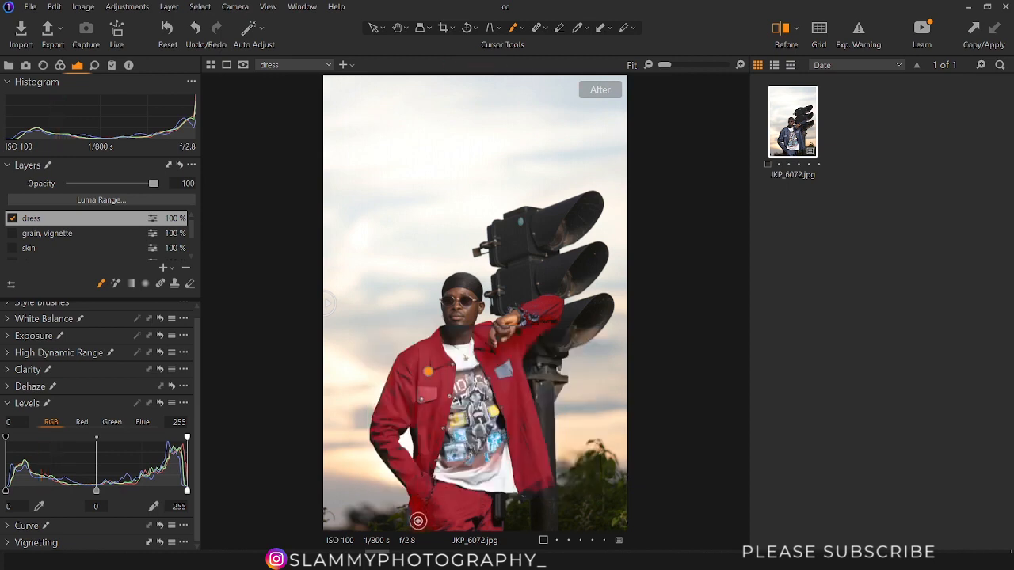
pyautogui.moveTo(418, 521)
pyautogui.mouseDown()
pyautogui.moveTo(426, 493)
pyautogui.moveTo(425, 512)
pyautogui.moveTo(423, 471)
pyautogui.moveTo(433, 521)
pyautogui.mouseUp()
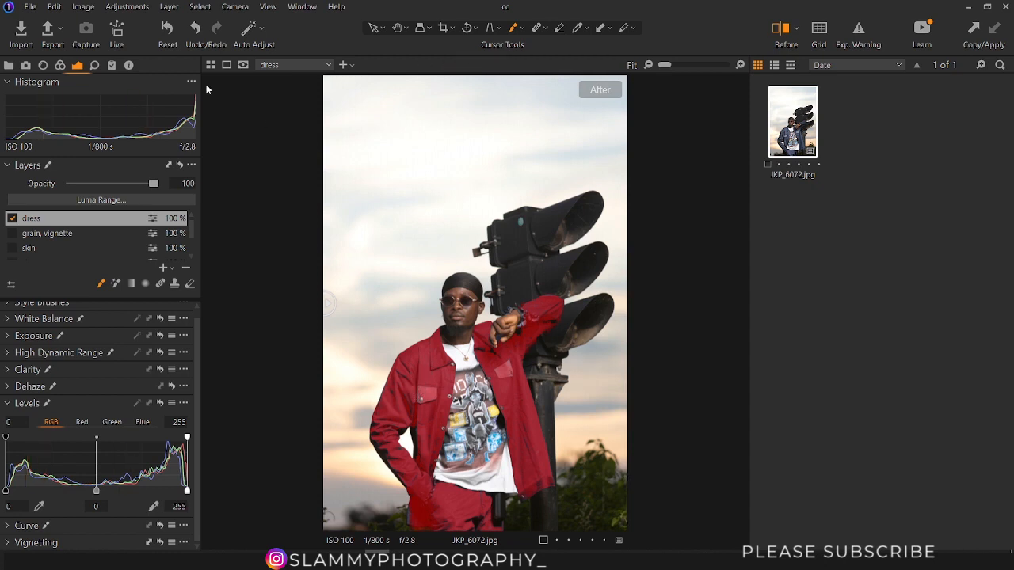
# Check the dress mask's coverage by toggling its overlay on and off, leaving it hidden.
pyautogui.click(169, 7)
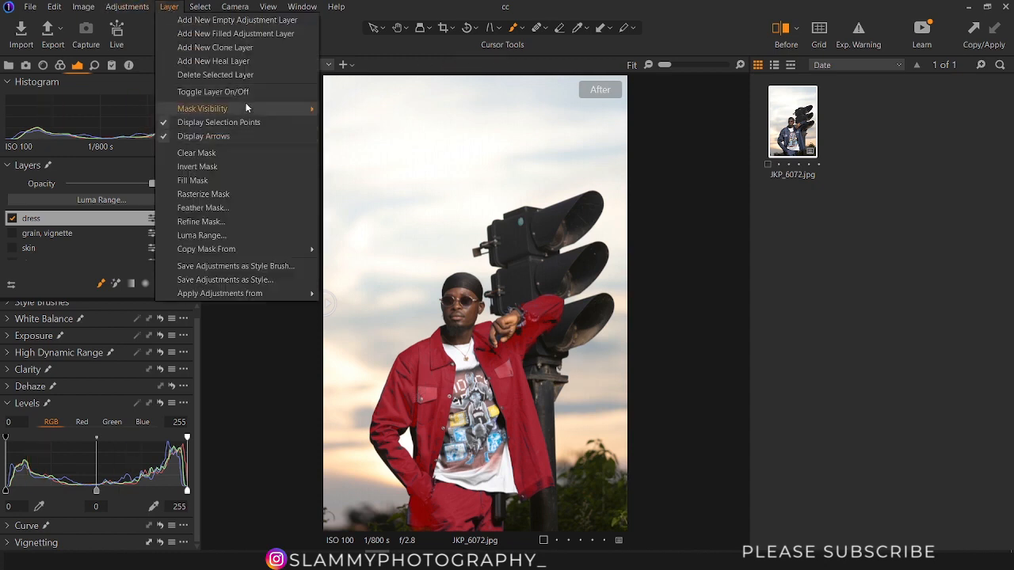
pyautogui.moveTo(309, 109)
pyautogui.click(356, 110)
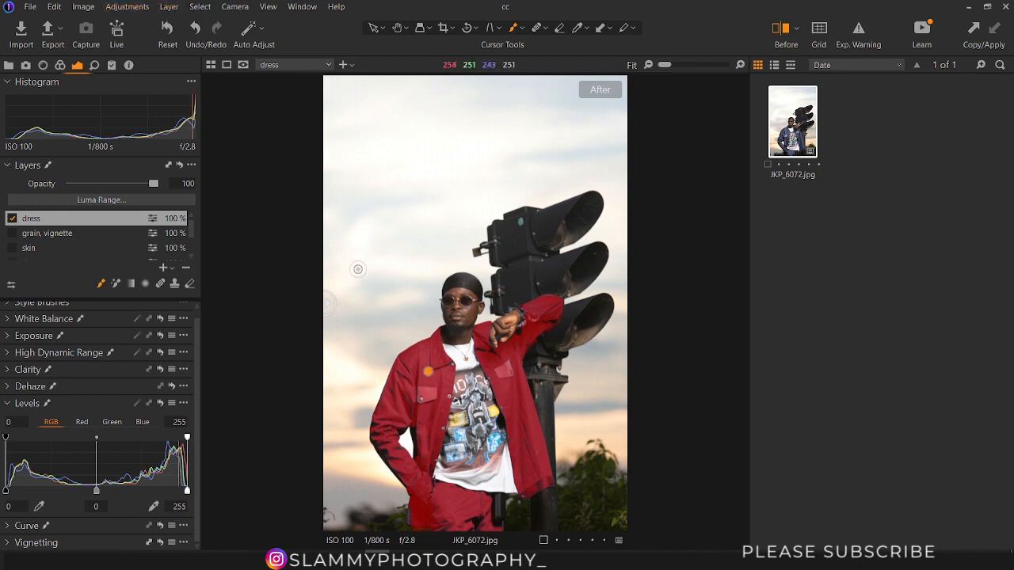
pyautogui.press('m')
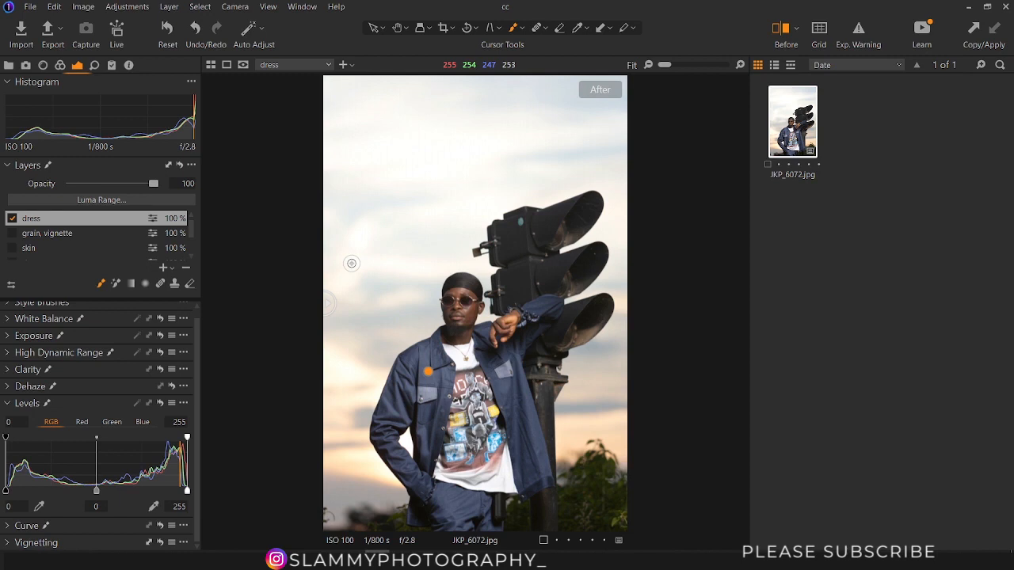
pyautogui.press('m')
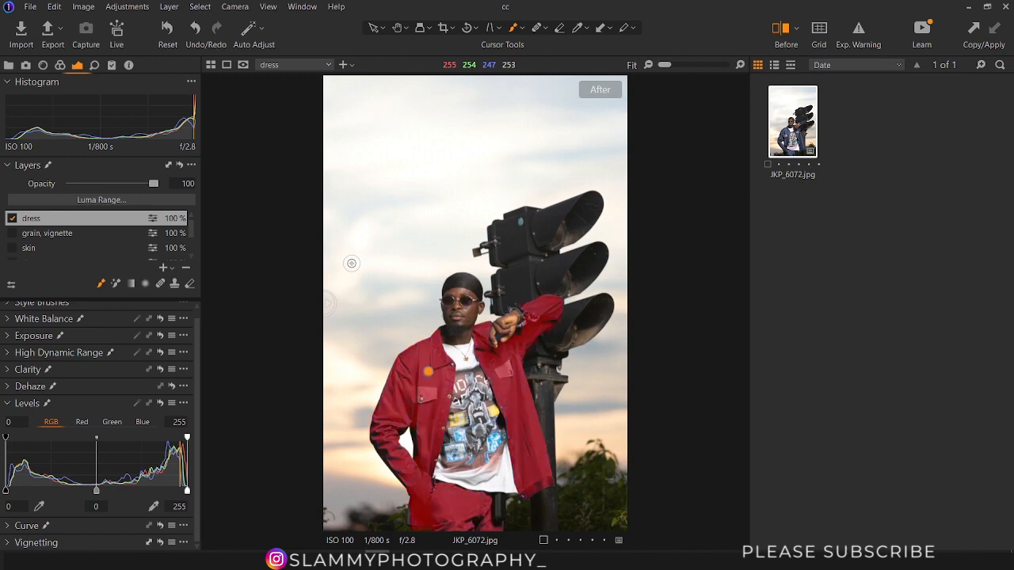
pyautogui.press('m')
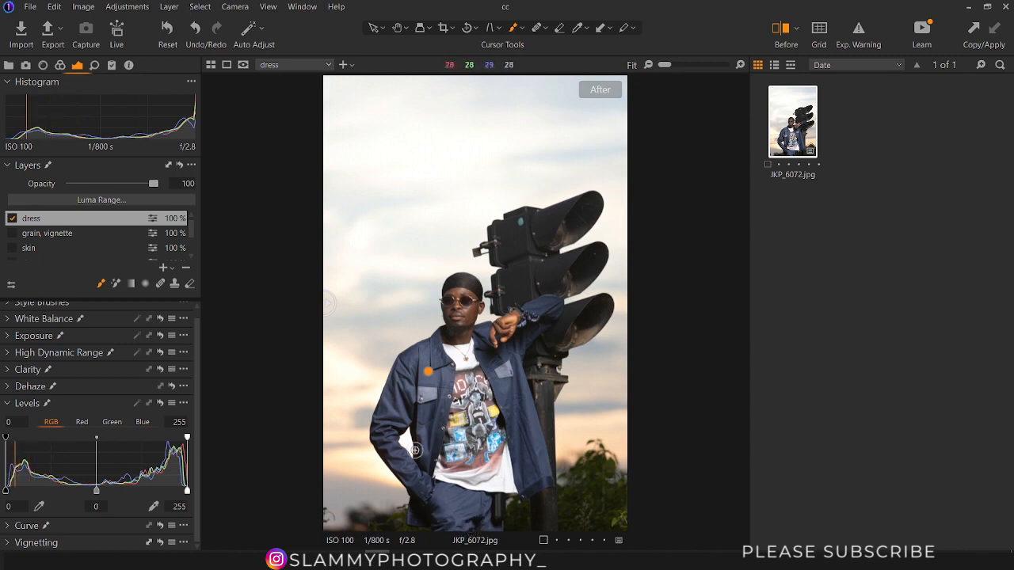
# Set the dress layer's Blue channel midtone in Levels to 0.17, trying both bluer and greener looks.
pyautogui.click(143, 423)
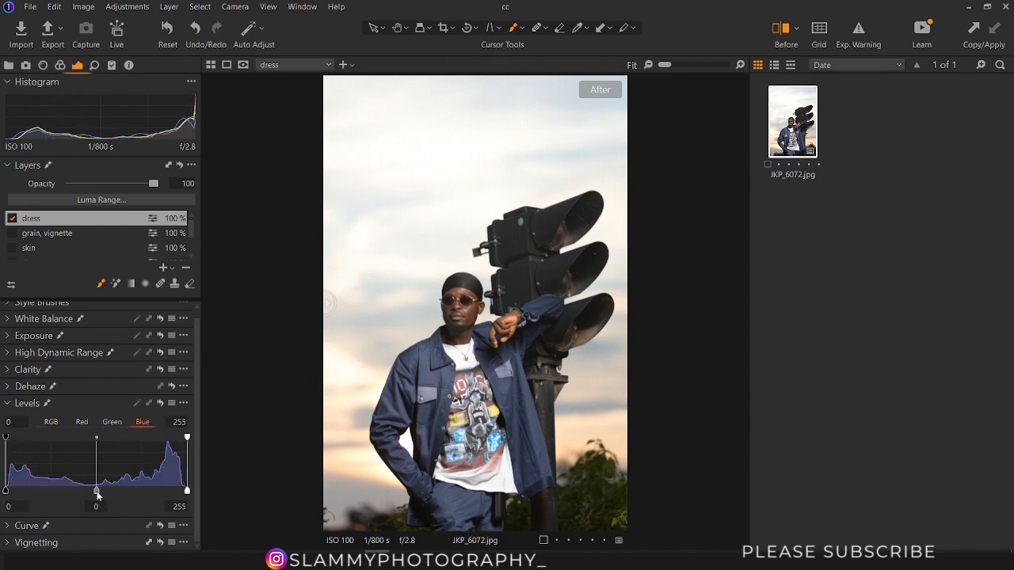
pyautogui.moveTo(96, 496)
pyautogui.mouseDown()
pyautogui.moveTo(72, 495)
pyautogui.moveTo(94, 497)
pyautogui.mouseUp()
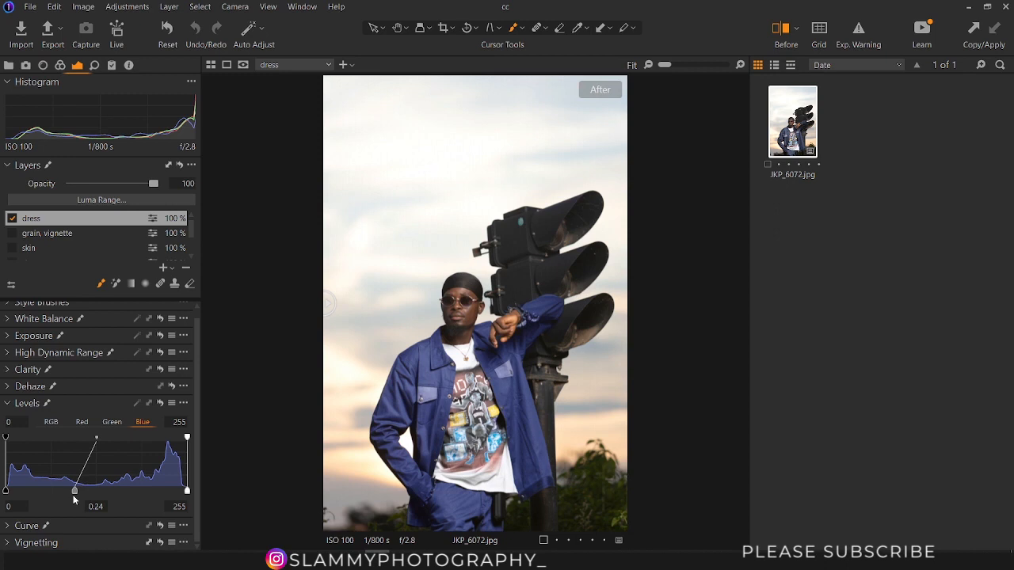
pyautogui.moveTo(75, 496); pyautogui.dragTo(113, 503)
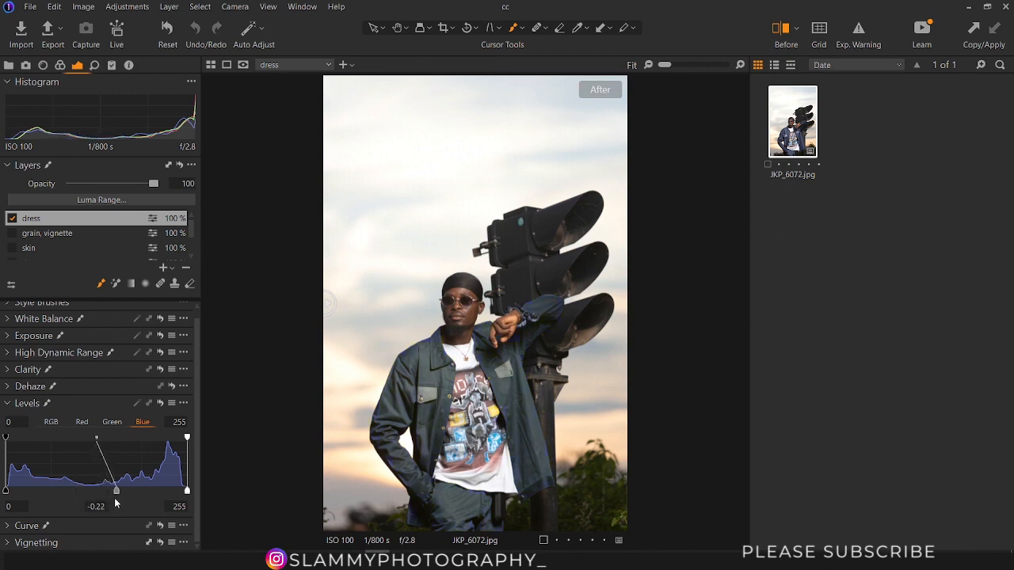
pyautogui.moveTo(118, 504); pyautogui.dragTo(87, 507)
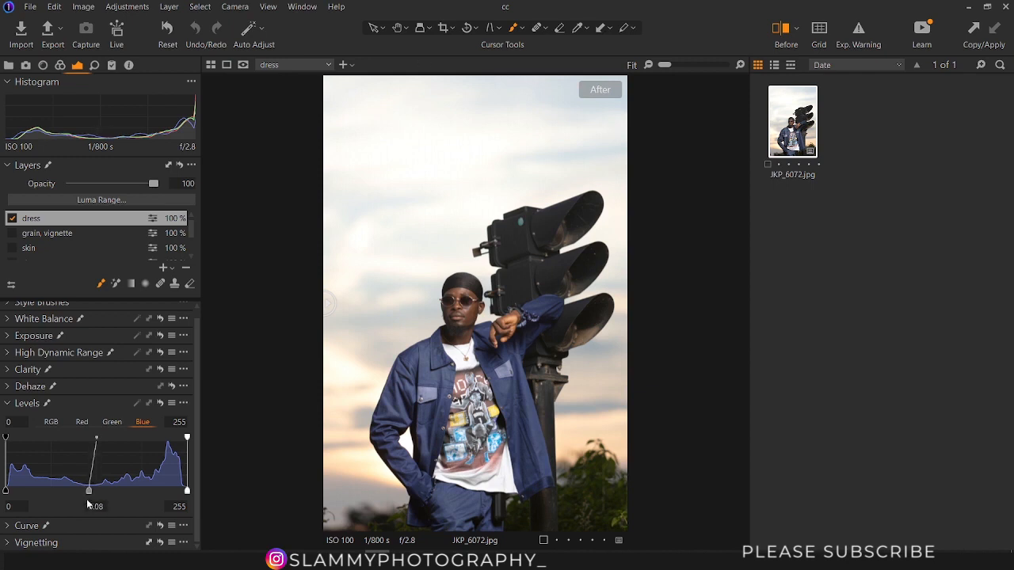
pyautogui.moveTo(83, 499); pyautogui.dragTo(84, 499)
pyautogui.moveTo(87, 494); pyautogui.dragTo(88, 495)
pyautogui.moveTo(86, 490)
pyautogui.mouseDown()
pyautogui.moveTo(111, 492)
pyautogui.moveTo(80, 491)
pyautogui.mouseUp()
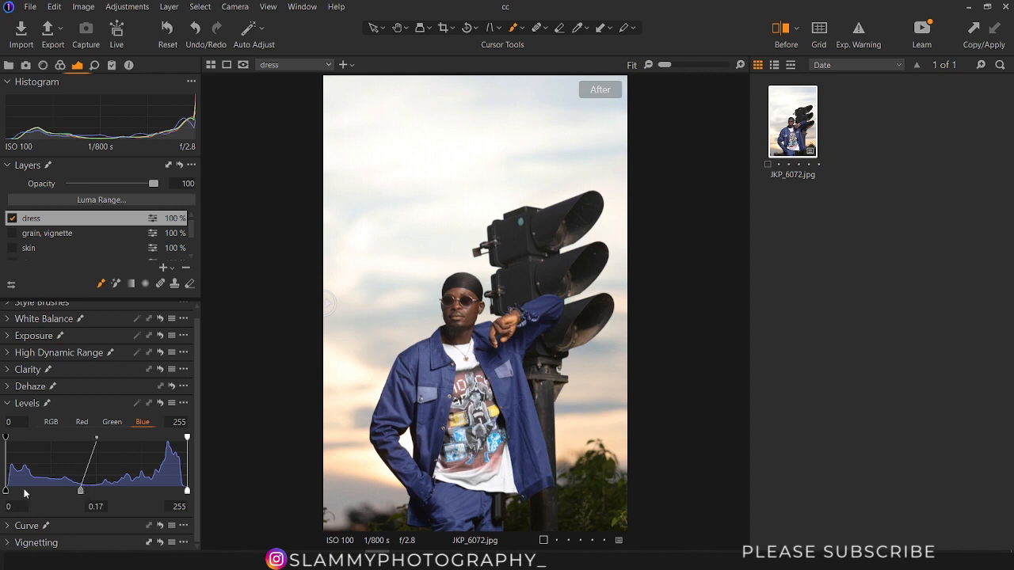
# Set the Blue channel's shadow output to 5 and highlight input to 251 in the dress layer's Levels.
pyautogui.moveTo(7, 492)
pyautogui.mouseDown()
pyautogui.moveTo(28, 493)
pyautogui.moveTo(4, 495)
pyautogui.mouseUp()
pyautogui.moveTo(6, 493)
pyautogui.mouseDown()
pyautogui.moveTo(21, 495)
pyautogui.moveTo(5, 493)
pyautogui.mouseUp()
pyautogui.moveTo(6, 441)
pyautogui.mouseDown()
pyautogui.moveTo(31, 444)
pyautogui.moveTo(5, 445)
pyautogui.mouseUp()
pyautogui.moveTo(5, 492)
pyautogui.mouseDown()
pyautogui.moveTo(15, 494)
pyautogui.moveTo(5, 494)
pyautogui.mouseUp()
pyautogui.moveTo(6, 441); pyautogui.dragTo(11, 441)
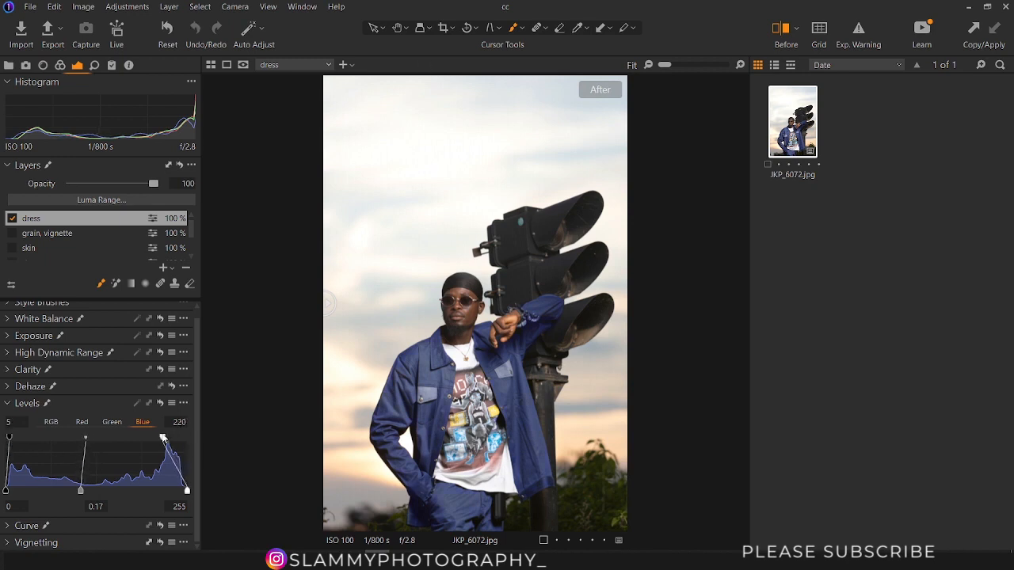
pyautogui.moveTo(187, 437)
pyautogui.mouseDown()
pyautogui.moveTo(152, 438)
pyautogui.moveTo(199, 443)
pyautogui.mouseUp()
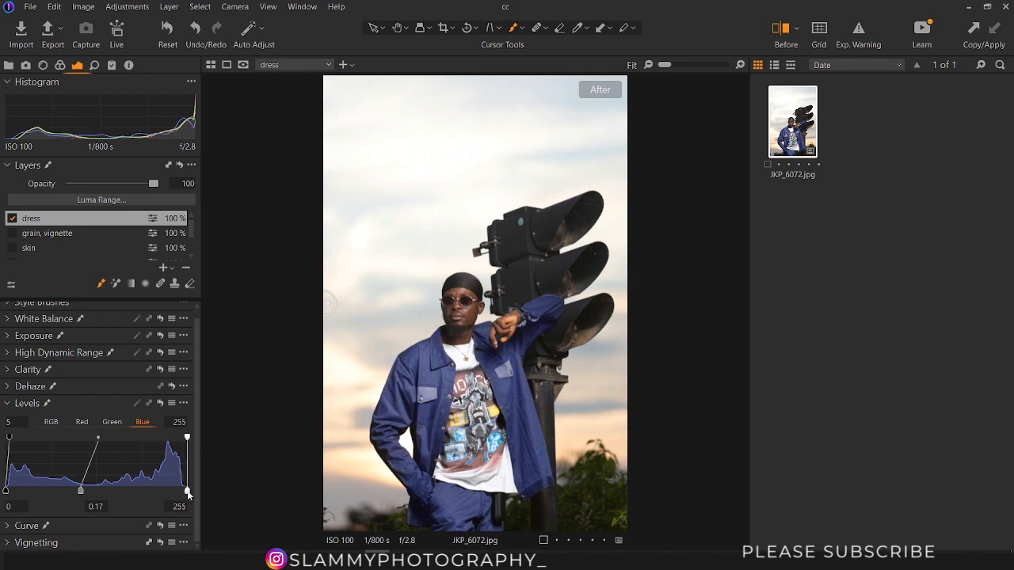
pyautogui.moveTo(188, 493)
pyautogui.mouseDown()
pyautogui.moveTo(144, 488)
pyautogui.moveTo(197, 489)
pyautogui.moveTo(184, 492)
pyautogui.mouseUp()
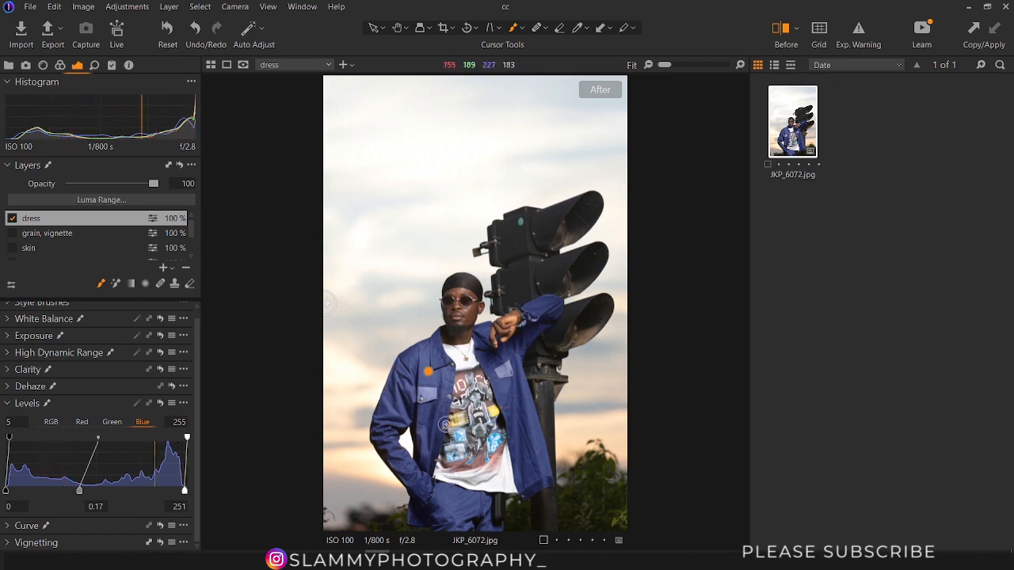
# Set the dress layer's Green channel midtone in Levels to 0.13, trying negative values first.
pyautogui.click(111, 421)
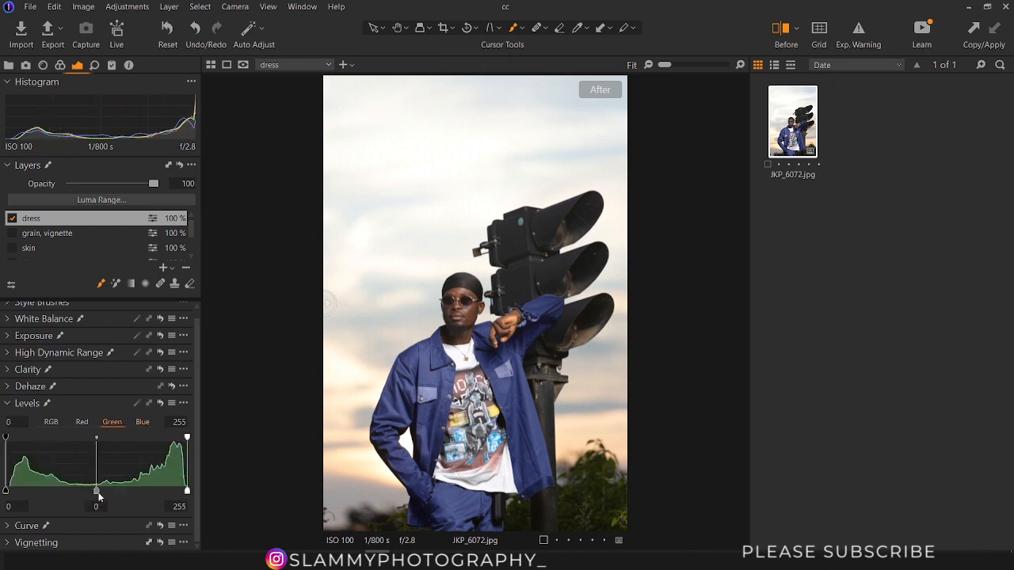
pyautogui.moveTo(96, 493); pyautogui.dragTo(117, 495)
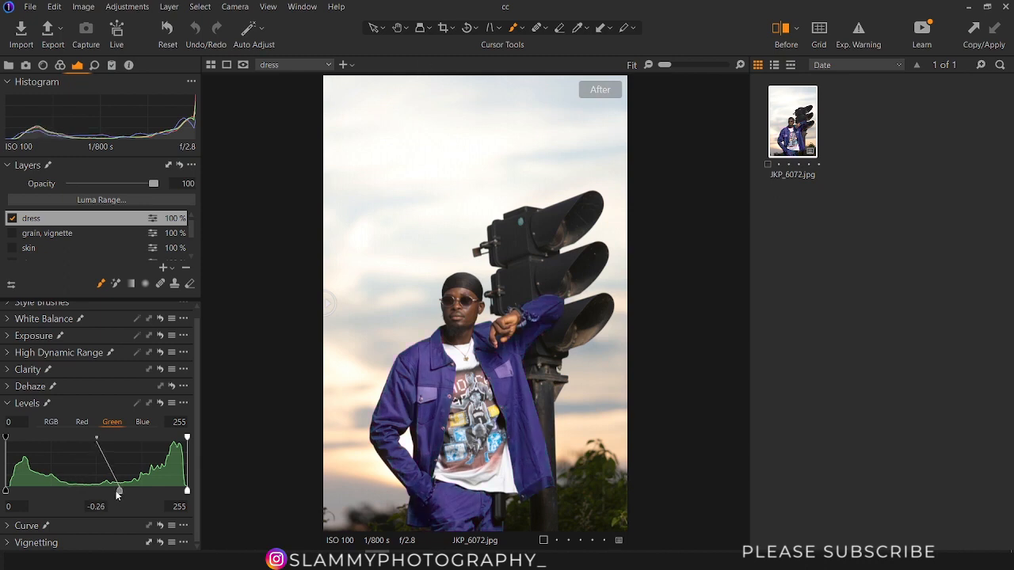
pyautogui.moveTo(117, 493); pyautogui.dragTo(103, 492)
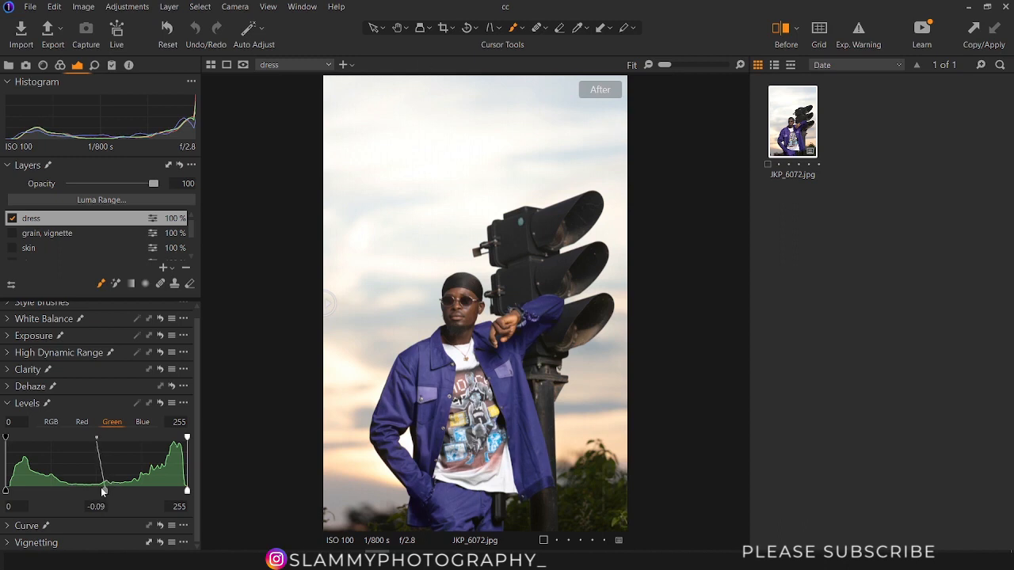
pyautogui.moveTo(102, 492); pyautogui.dragTo(82, 491)
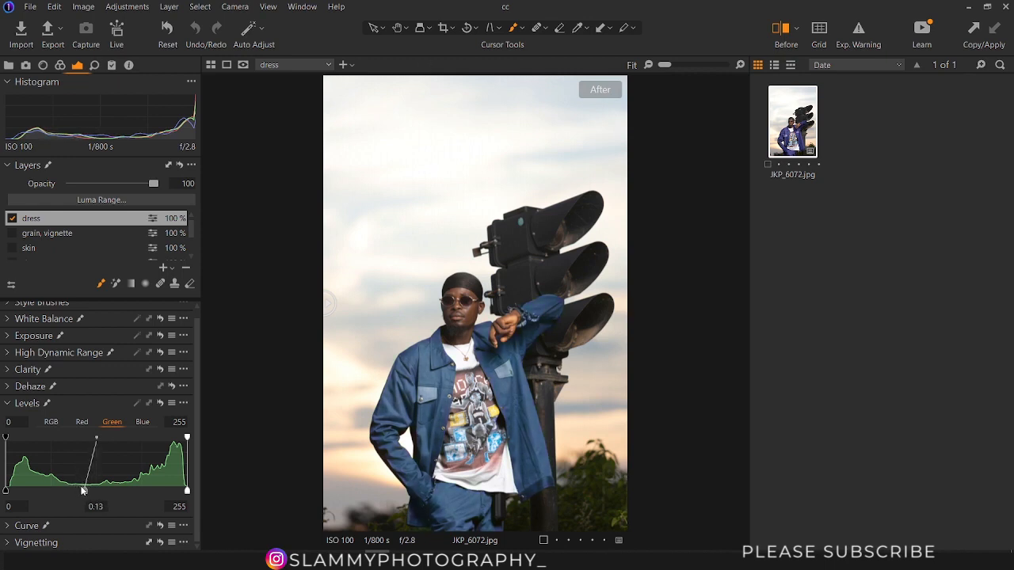
# Set the Green channel's shadow input to 3 and highlight input to 236 in the dress layer's Levels.
pyautogui.moveTo(7, 438)
pyautogui.mouseDown()
pyautogui.moveTo(24, 442)
pyautogui.moveTo(4, 453)
pyautogui.mouseUp()
pyautogui.moveTo(5, 492); pyautogui.dragTo(7, 494)
pyautogui.moveTo(186, 492); pyautogui.dragTo(174, 491)
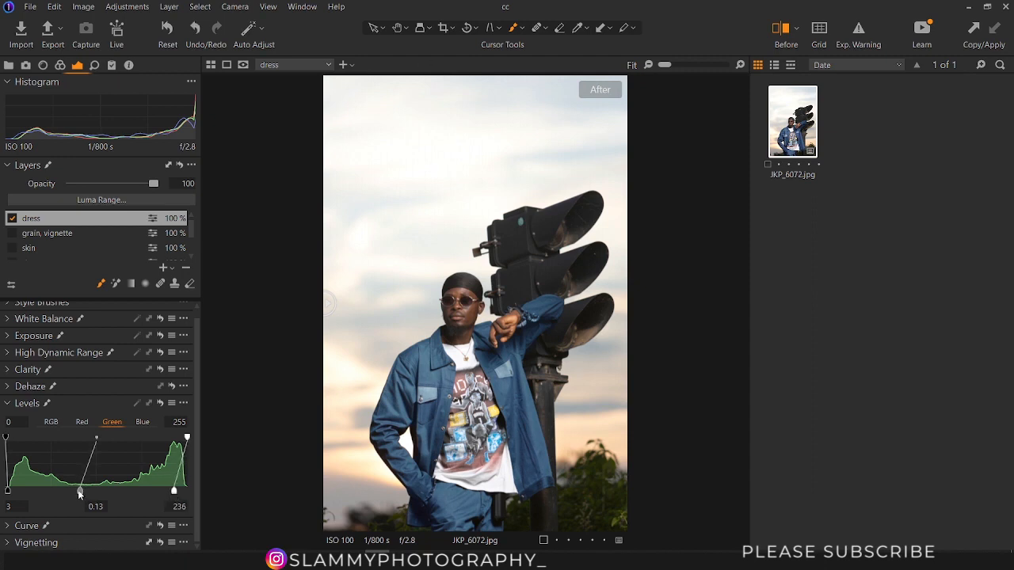
# Set the dress layer's Red channel midtone in Levels to -0.15, trying positive values first, and compare before and after.
pyautogui.moveTo(77, 489)
pyautogui.mouseDown()
pyautogui.moveTo(93, 493)
pyautogui.moveTo(75, 496)
pyautogui.moveTo(84, 498)
pyautogui.mouseUp()
pyautogui.click(83, 423)
pyautogui.moveTo(96, 491)
pyautogui.mouseDown()
pyautogui.moveTo(78, 490)
pyautogui.moveTo(98, 498)
pyautogui.mouseUp()
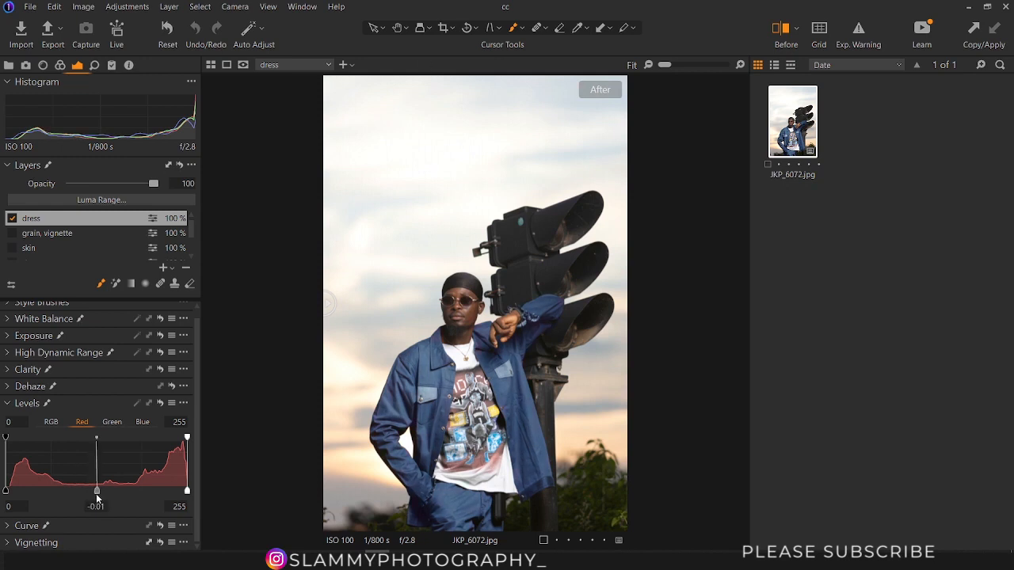
pyautogui.moveTo(98, 498); pyautogui.dragTo(77, 499)
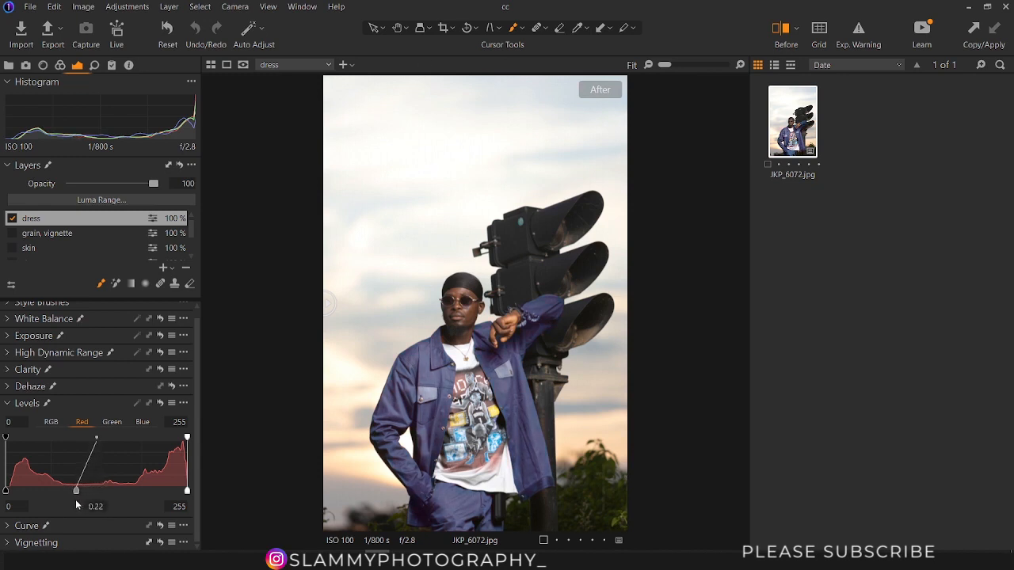
pyautogui.moveTo(77, 503); pyautogui.dragTo(111, 510)
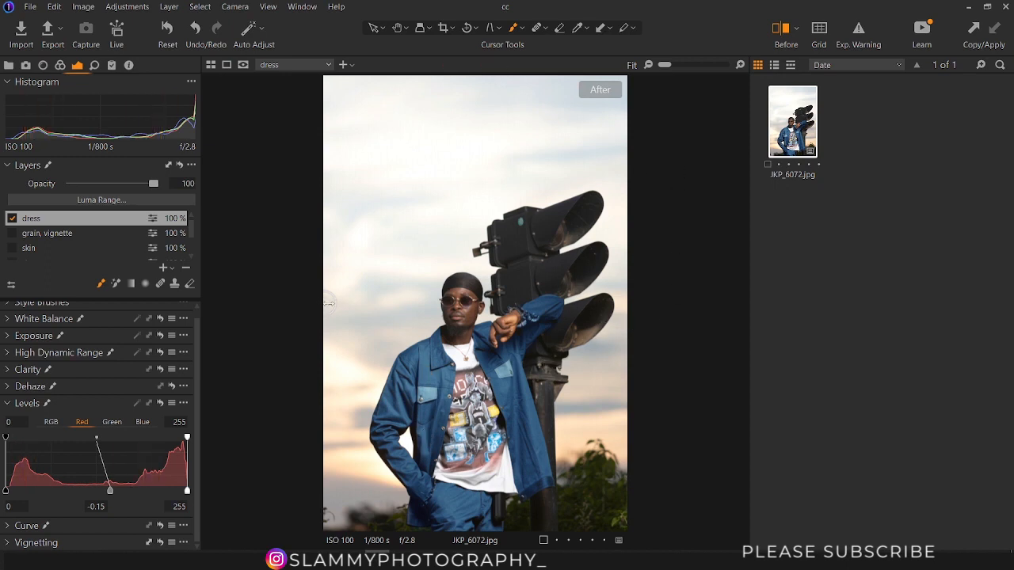
pyautogui.moveTo(329, 303); pyautogui.dragTo(313, 332)
# Add a new empty adjustment layer above the dress layer and name it sky.
pyautogui.click(172, 269)
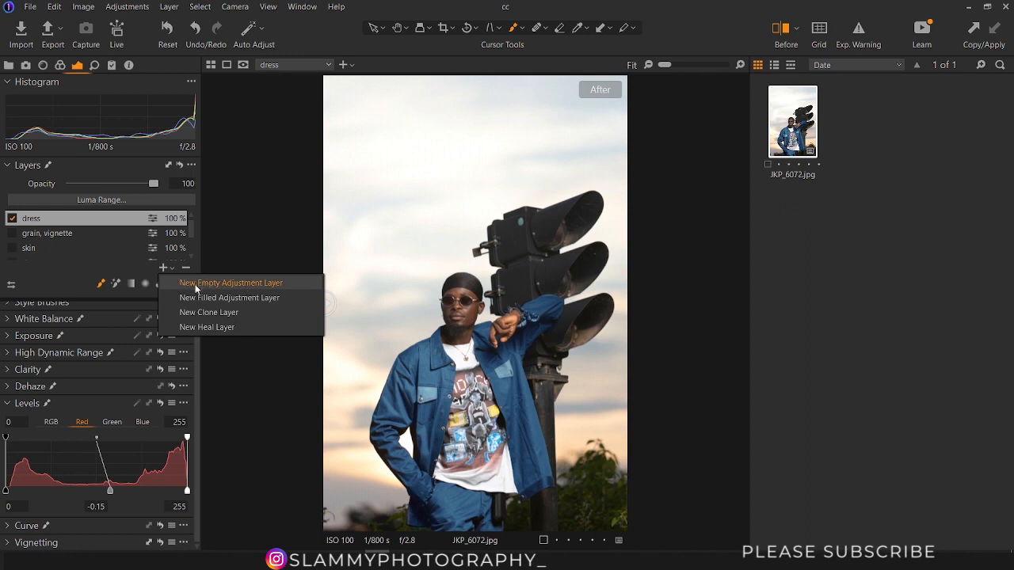
pyautogui.click(195, 287)
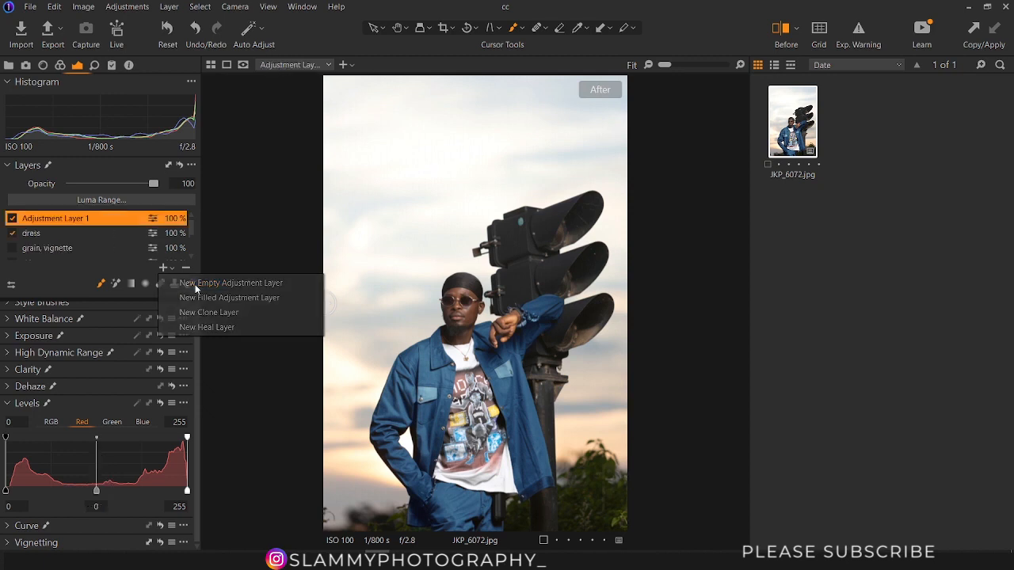
pyautogui.doubleClick(57, 220)
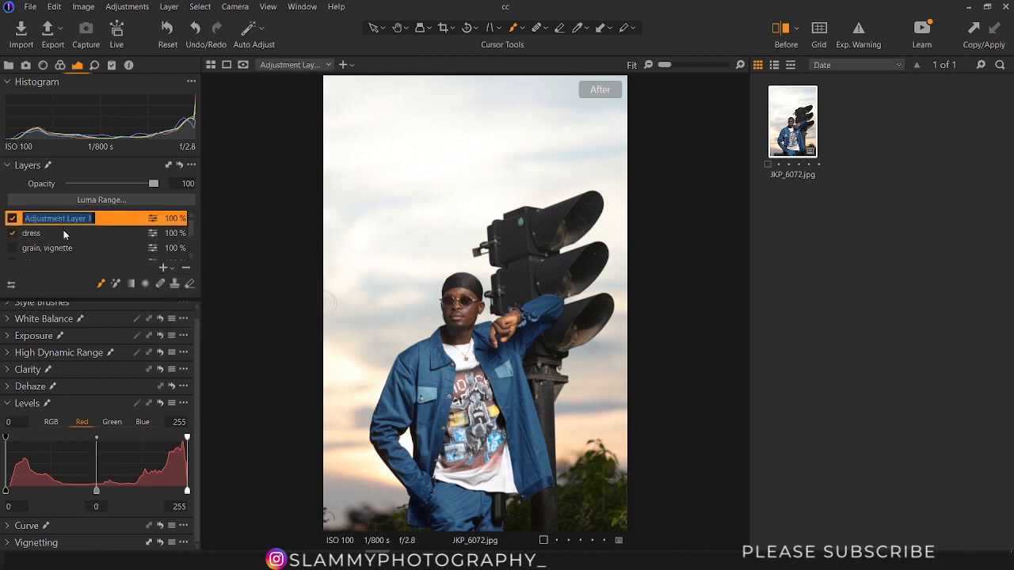
pyautogui.write('sky')
pyautogui.press('Return')
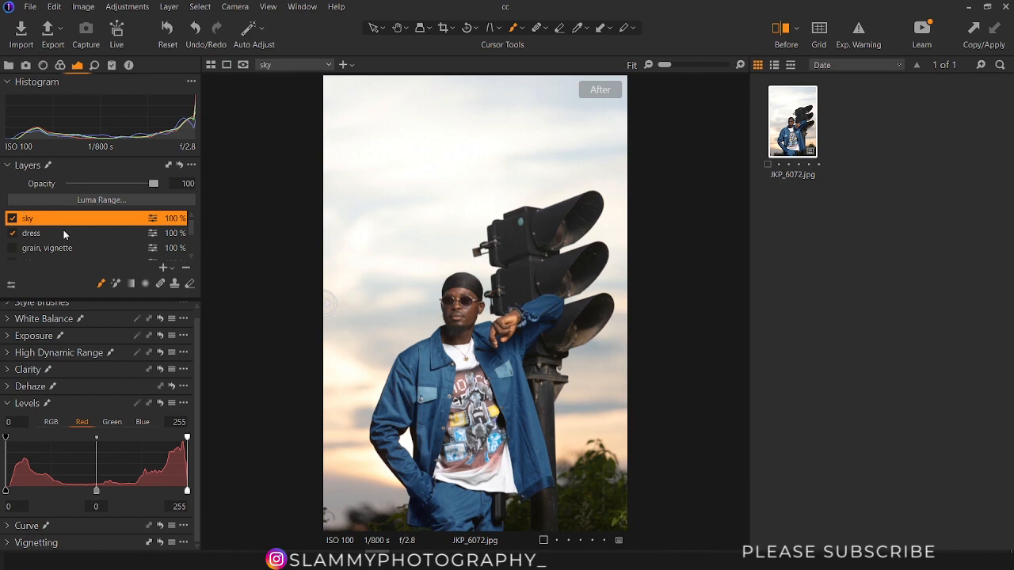
# Mask the upper sky on the sky layer with the Magic Brush and set the mask to always display.
pyautogui.click(117, 285)
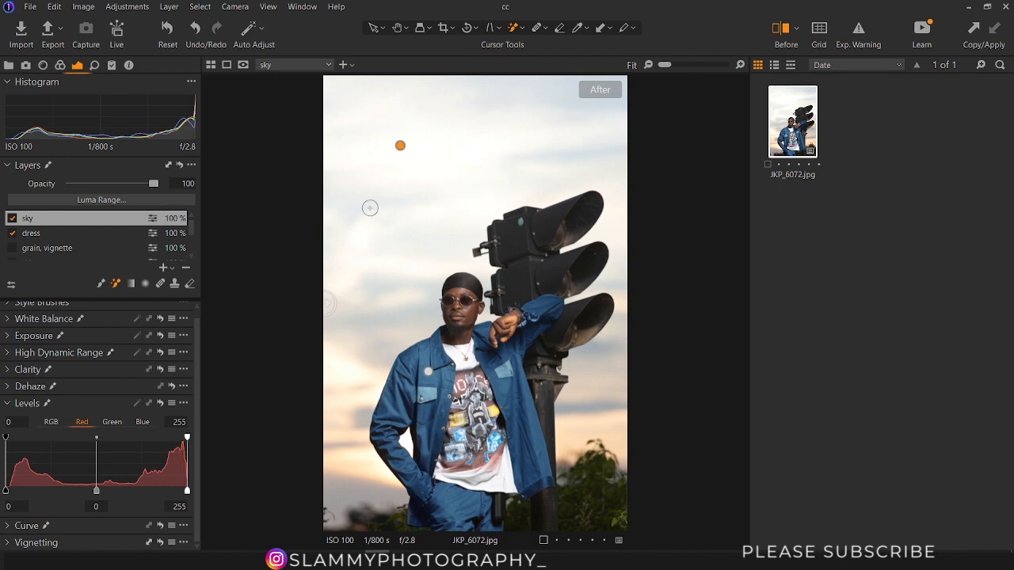
pyautogui.click(168, 7)
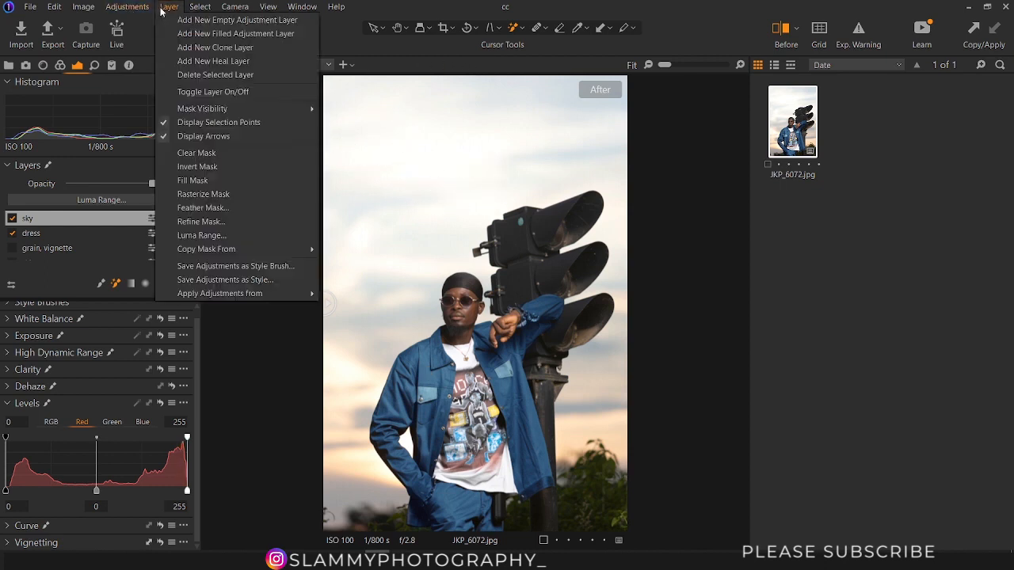
pyautogui.moveTo(233, 109)
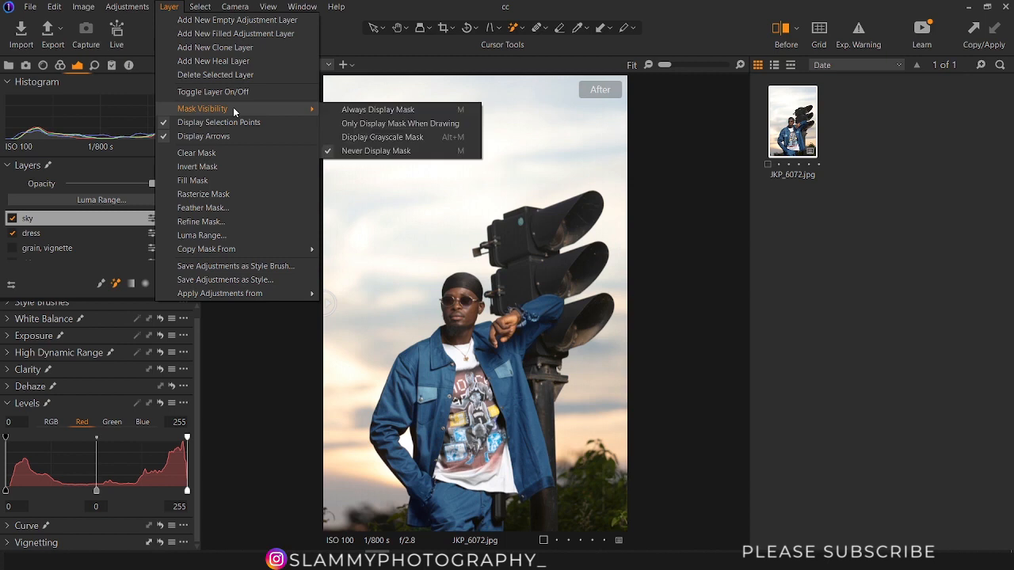
pyautogui.click(356, 111)
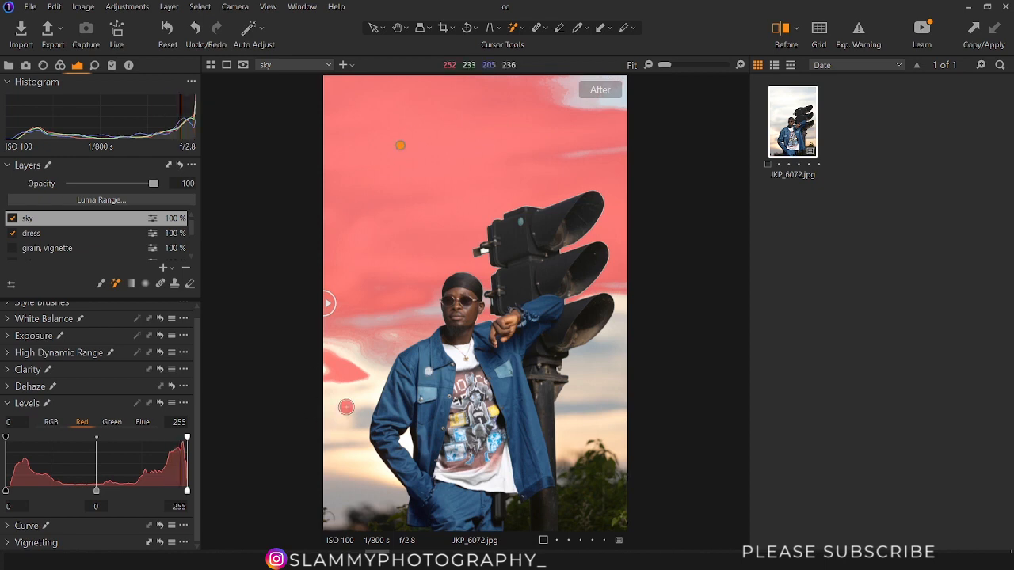
# Extend the sky mask with the Magic Brush over the lower sky, horizon, cloud gaps and upper corner, and hide the mask overlay.
pyautogui.moveTo(345, 407); pyautogui.dragTo(361, 361)
pyautogui.moveTo(598, 386); pyautogui.dragTo(623, 321)
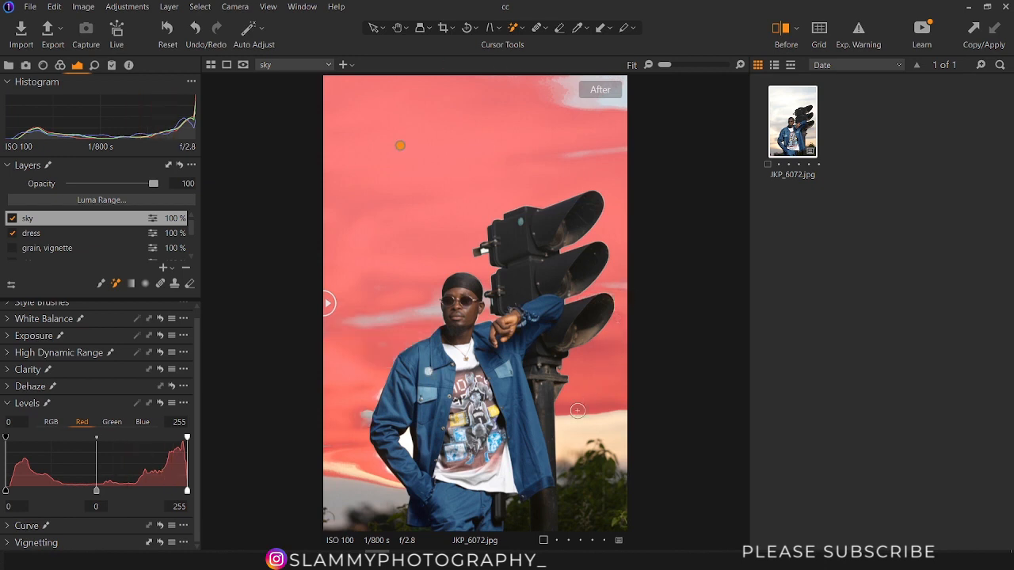
pyautogui.moveTo(573, 426); pyautogui.dragTo(606, 426)
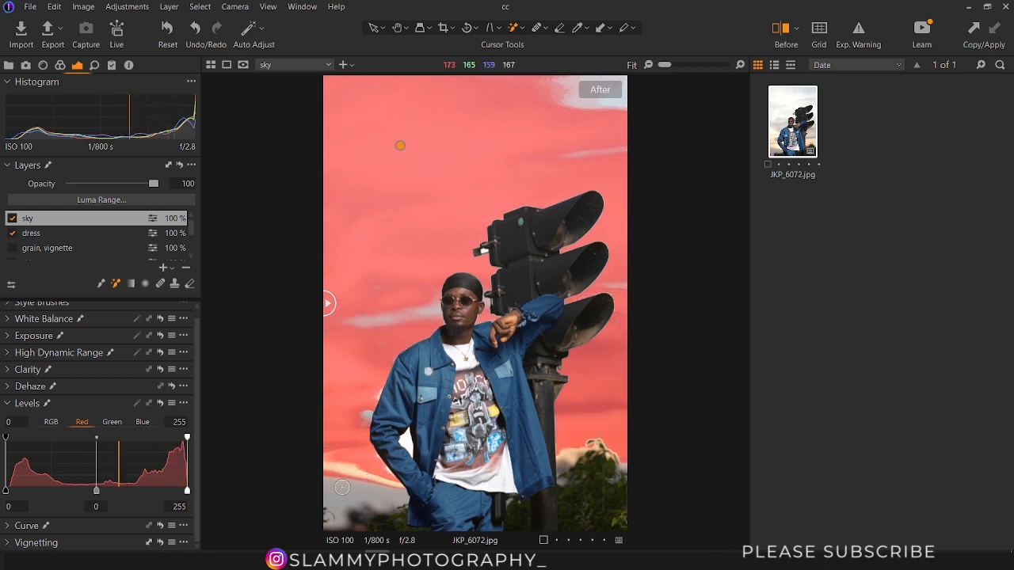
pyautogui.moveTo(342, 484); pyautogui.dragTo(343, 453)
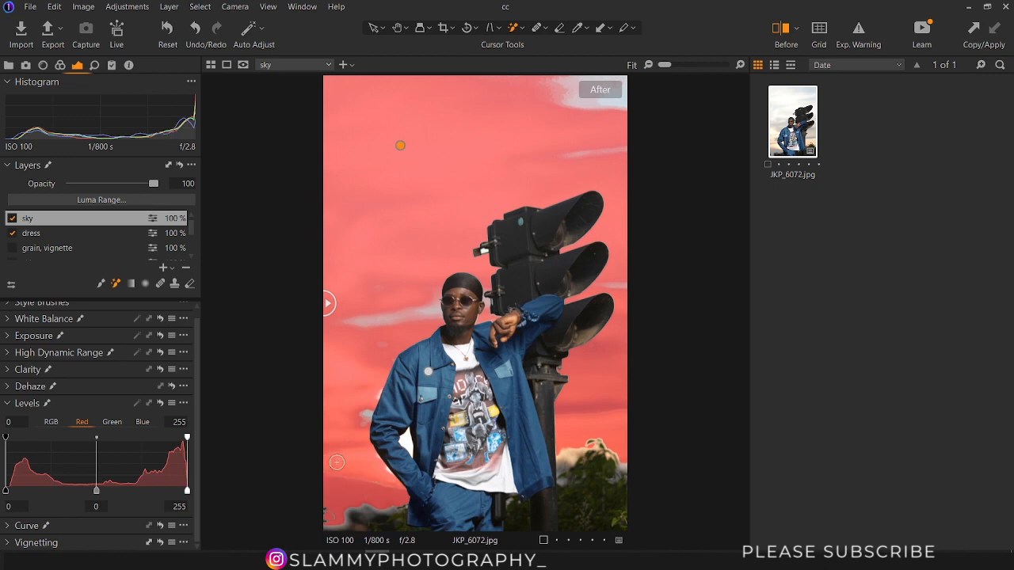
pyautogui.moveTo(357, 410); pyautogui.dragTo(385, 314)
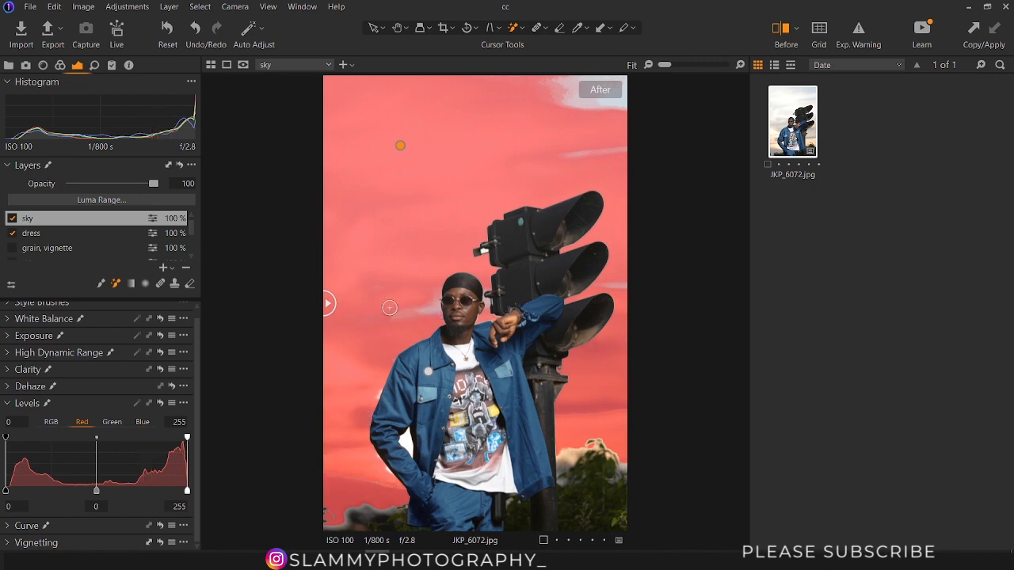
pyautogui.moveTo(554, 89); pyautogui.dragTo(608, 114)
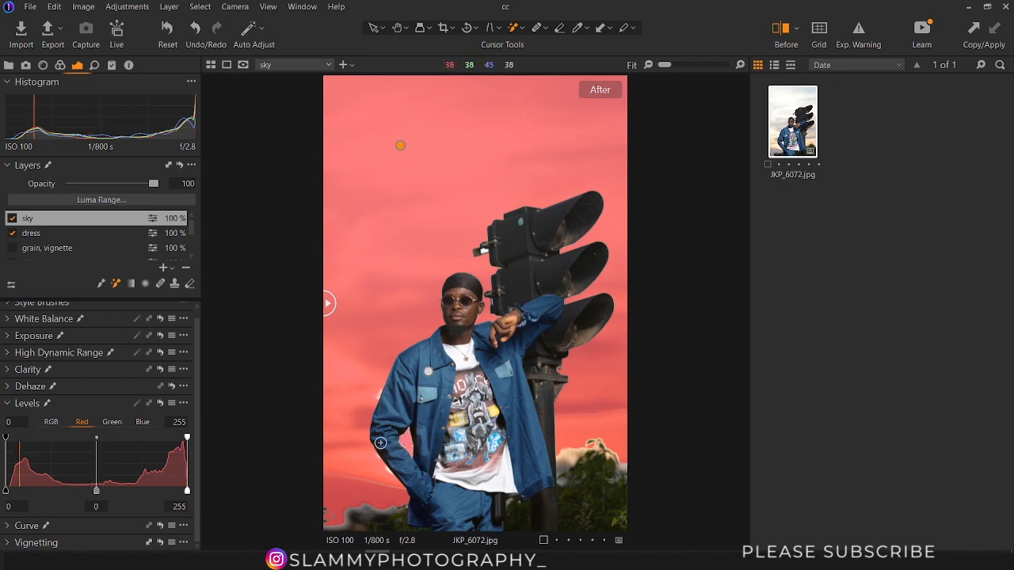
pyautogui.press('m')
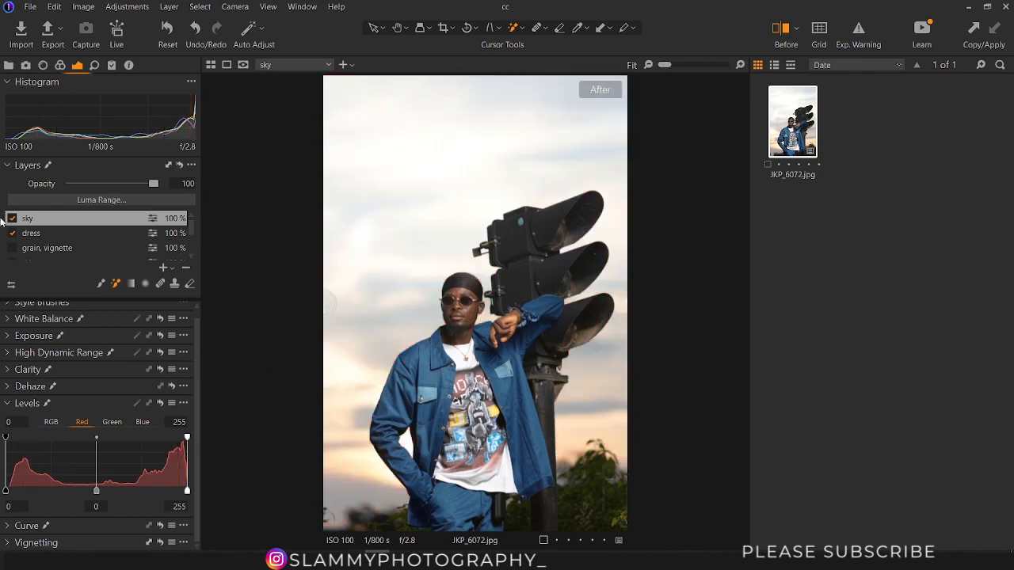
# Darken the sky layer in the RGB Levels with a midtone of -0.46 and a highlight output of 247.
pyautogui.click(49, 422)
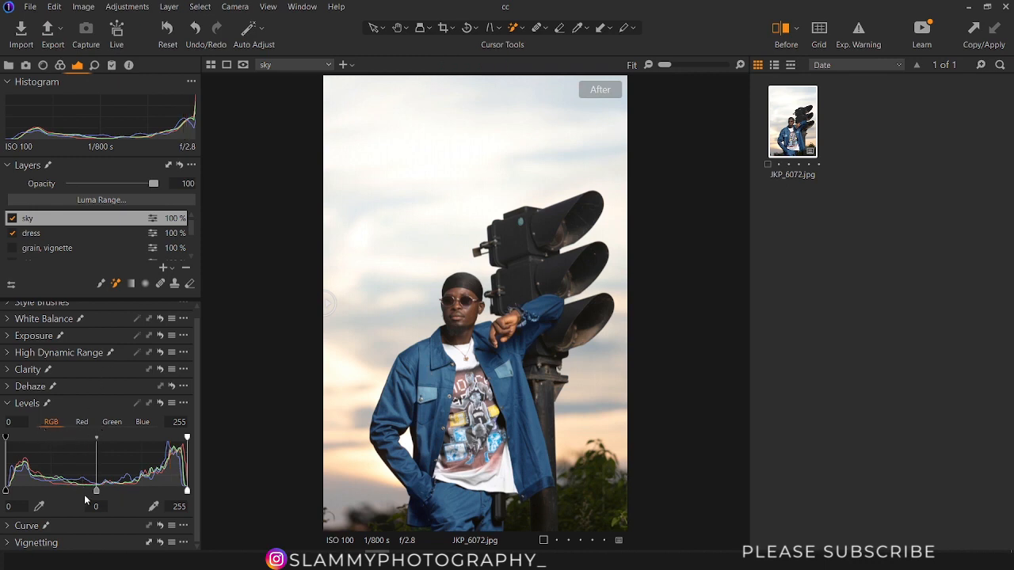
pyautogui.moveTo(96, 493); pyautogui.dragTo(140, 497)
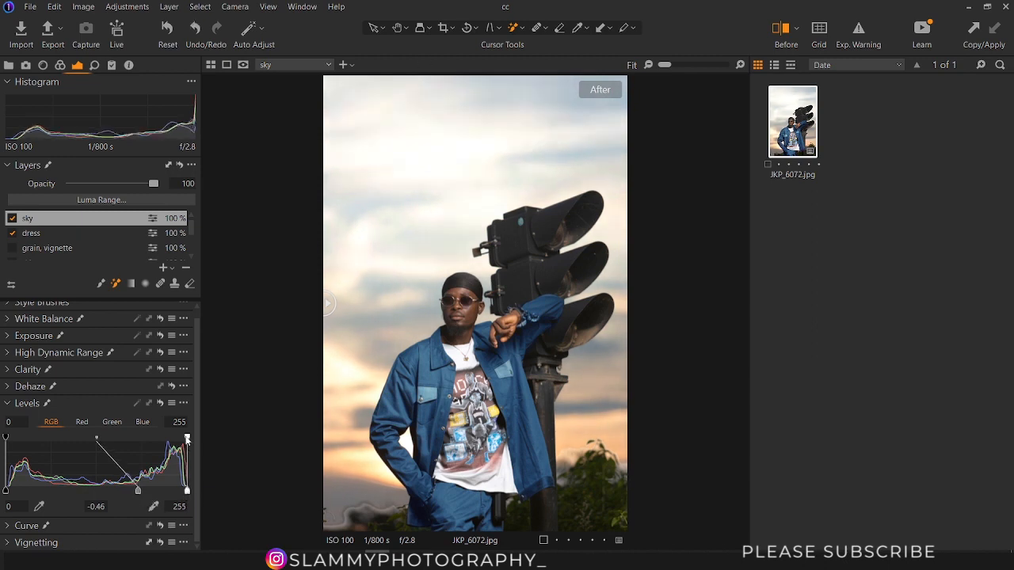
pyautogui.moveTo(187, 441)
pyautogui.mouseDown()
pyautogui.moveTo(162, 438)
pyautogui.moveTo(187, 440)
pyautogui.mouseUp()
pyautogui.moveTo(188, 440)
pyautogui.mouseDown()
pyautogui.moveTo(165, 438)
pyautogui.moveTo(187, 439)
pyautogui.mouseUp()
pyautogui.moveTo(188, 492)
pyautogui.mouseDown()
pyautogui.moveTo(167, 490)
pyautogui.moveTo(193, 491)
pyautogui.mouseUp()
pyautogui.moveTo(187, 438); pyautogui.dragTo(183, 438)
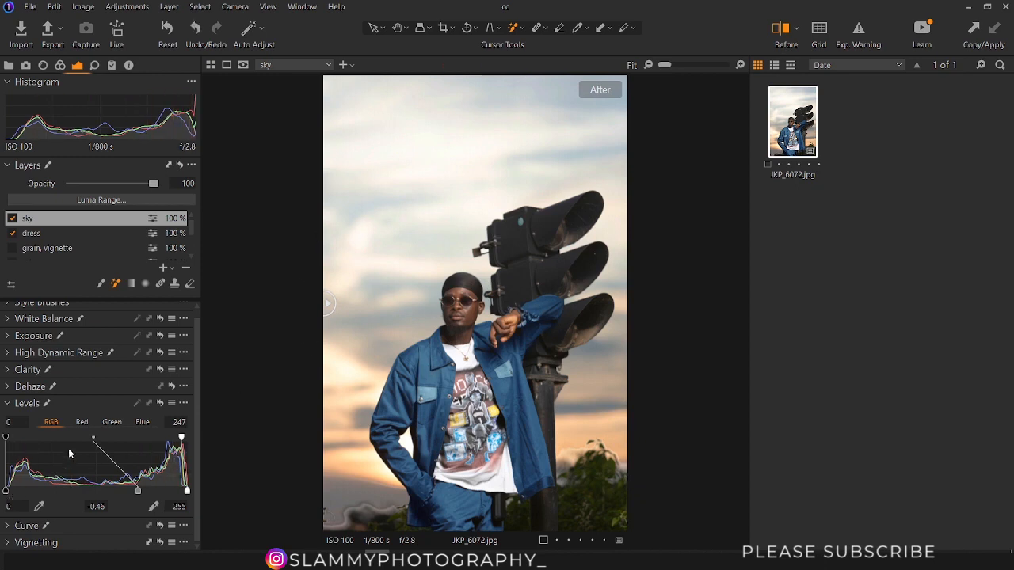
# Set the sky layer's Blue channel midtone in Levels to about -0.06, trying a bluer 0.31 first.
pyautogui.click(143, 422)
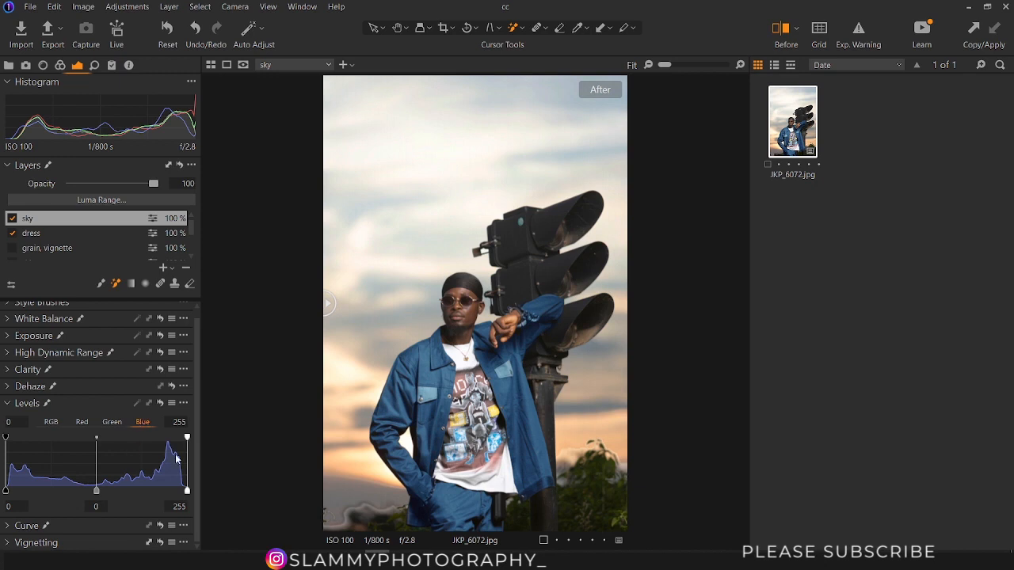
pyautogui.moveTo(96, 492); pyautogui.dragTo(69, 494)
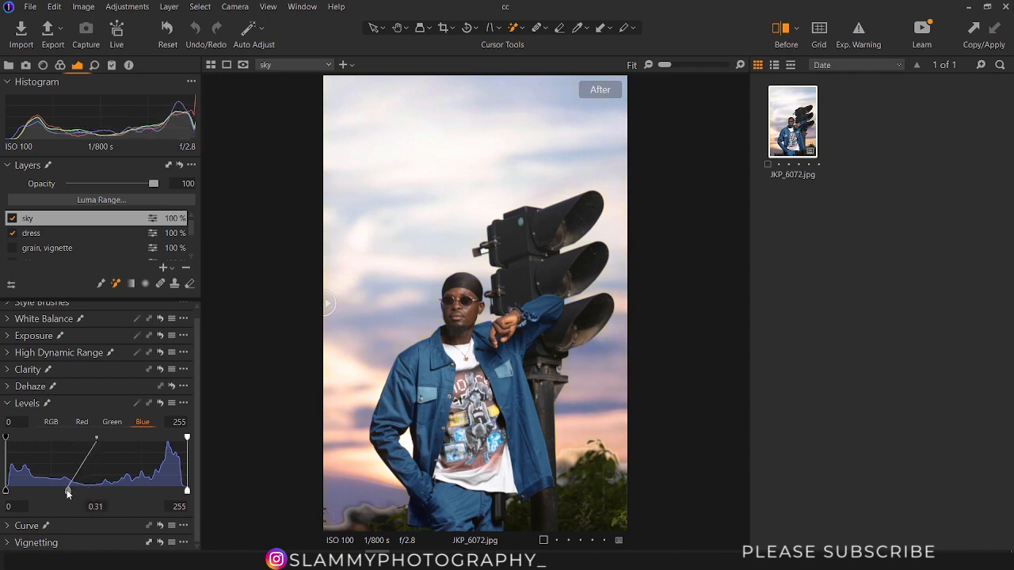
pyautogui.moveTo(68, 492); pyautogui.dragTo(101, 503)
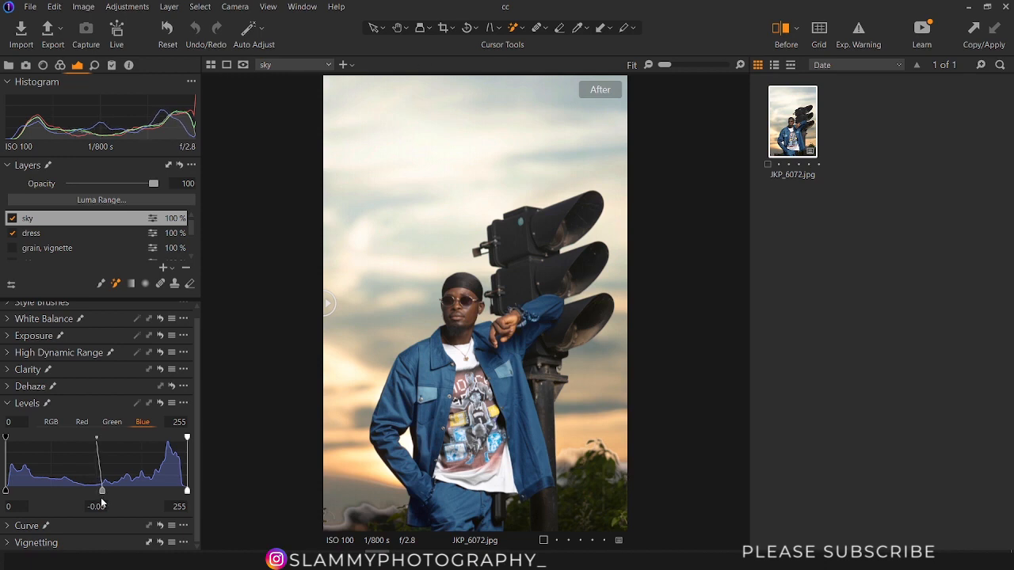
# Set the sky layer's Green channel midtone to -0.03 and highlight output to 249 in Levels.
pyautogui.click(112, 422)
pyautogui.moveTo(97, 492)
pyautogui.mouseDown()
pyautogui.moveTo(76, 490)
pyautogui.moveTo(101, 496)
pyautogui.mouseUp()
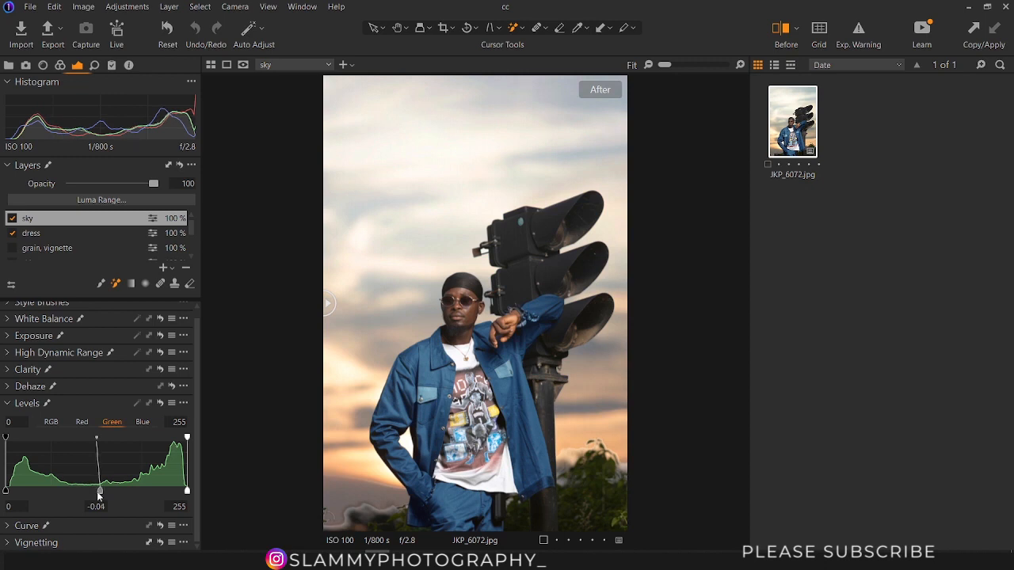
pyautogui.moveTo(100, 496); pyautogui.dragTo(98, 496)
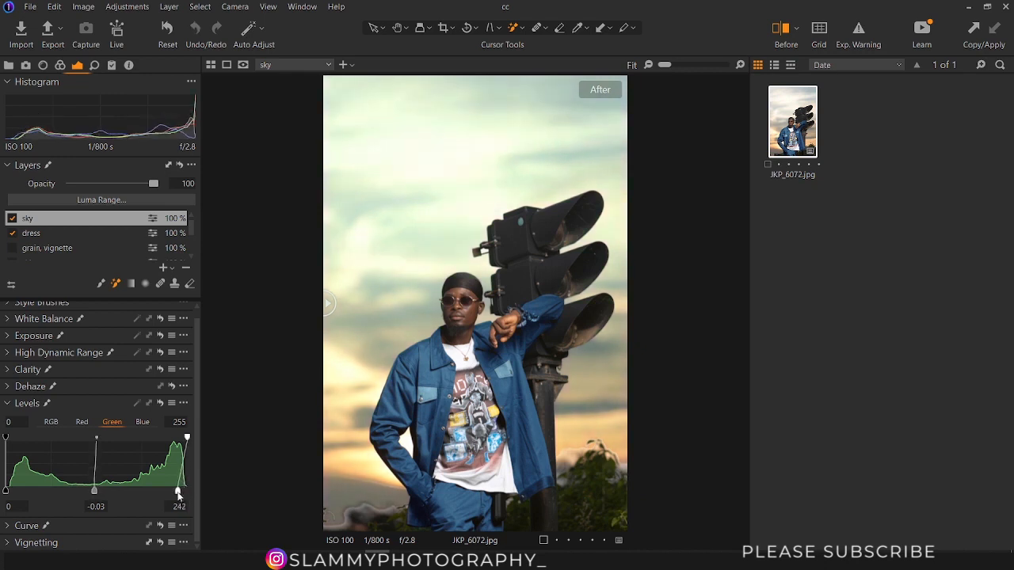
pyautogui.moveTo(187, 437); pyautogui.dragTo(182, 438)
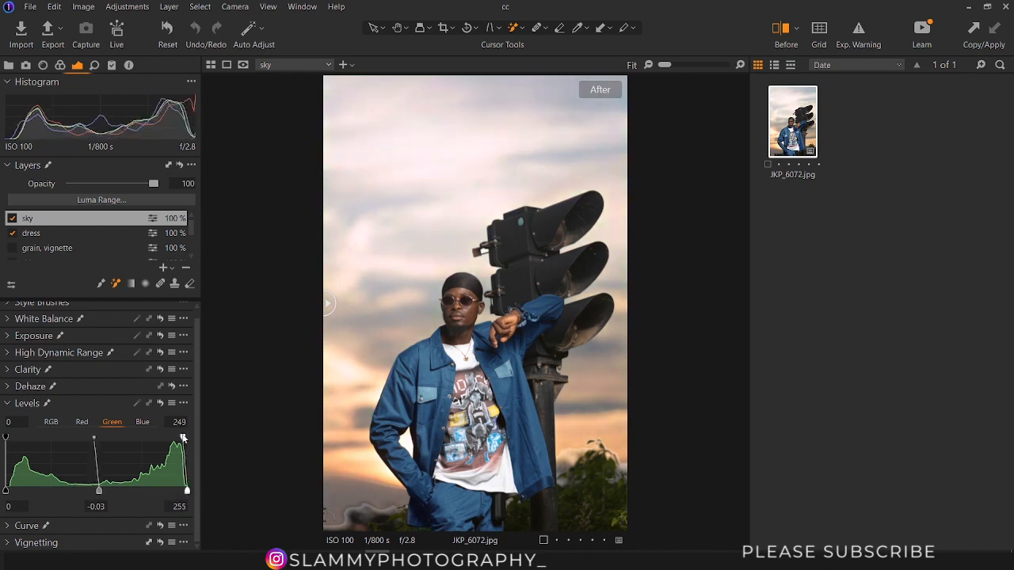
pyautogui.moveTo(6, 491); pyautogui.dragTo(7, 493)
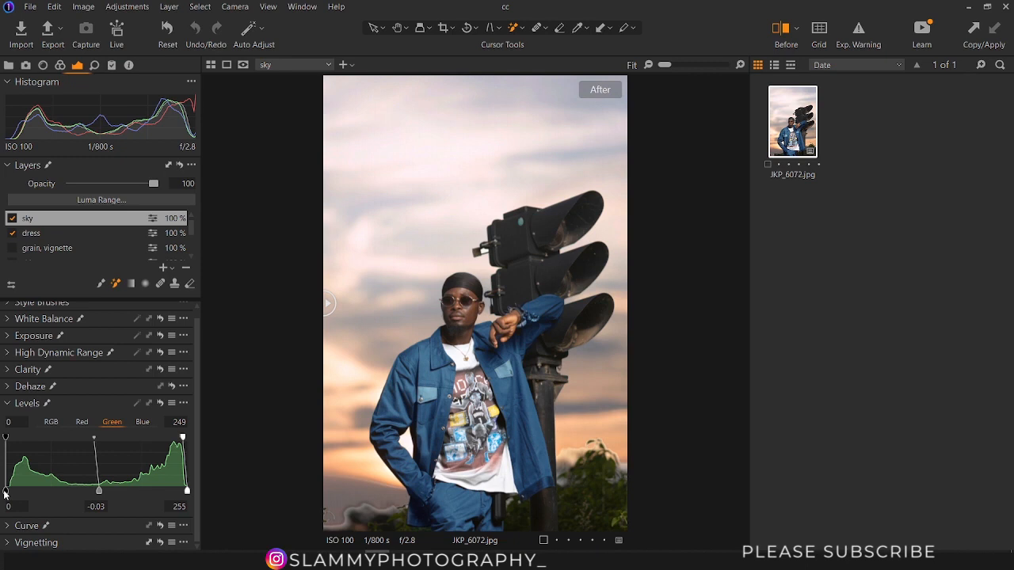
# Set the sky layer's Red channel midtone to -0.06 and highlight output to 252 in Levels, and compare before and after.
pyautogui.click(82, 421)
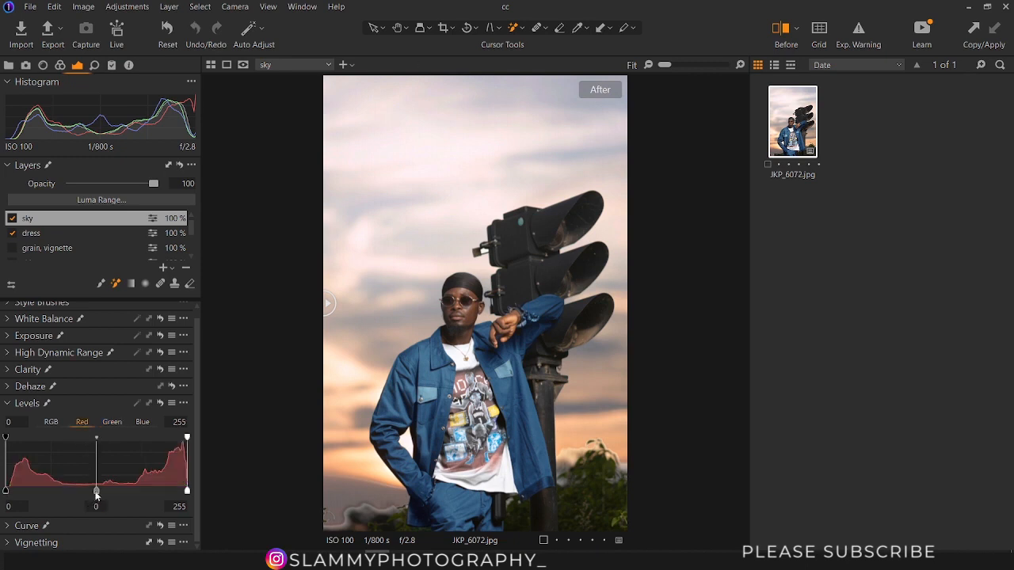
pyautogui.moveTo(96, 493)
pyautogui.mouseDown()
pyautogui.moveTo(103, 502)
pyautogui.moveTo(92, 507)
pyautogui.moveTo(103, 502)
pyautogui.mouseUp()
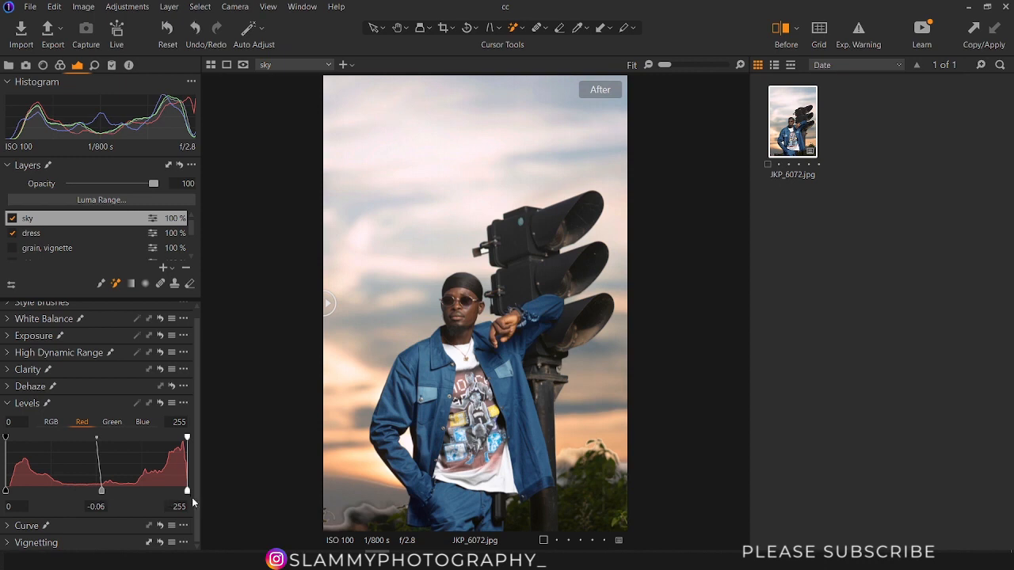
pyautogui.moveTo(187, 492)
pyautogui.mouseDown()
pyautogui.moveTo(172, 494)
pyautogui.moveTo(187, 492)
pyautogui.mouseUp()
pyautogui.moveTo(187, 440); pyautogui.dragTo(180, 441)
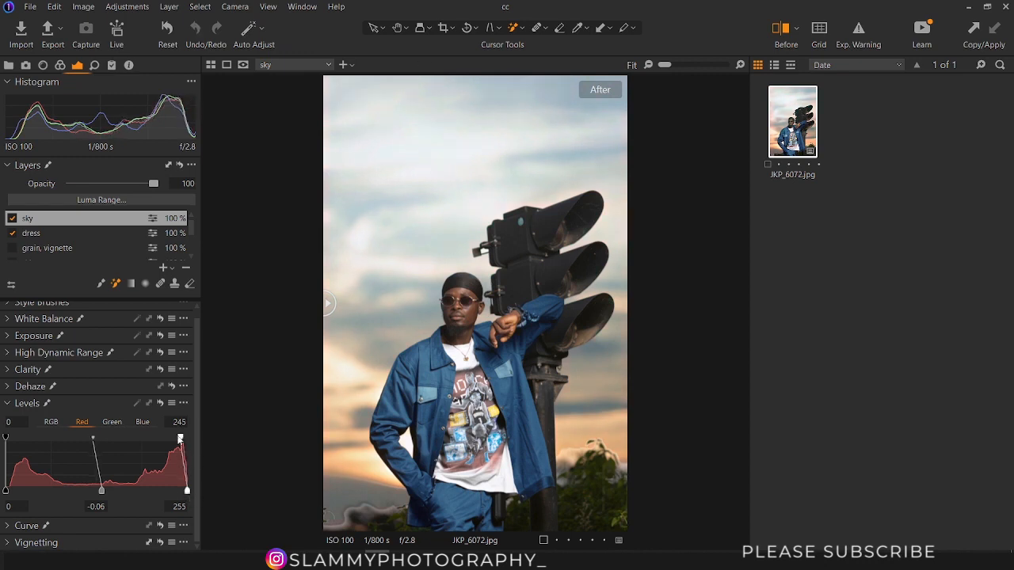
pyautogui.moveTo(179, 439); pyautogui.dragTo(185, 440)
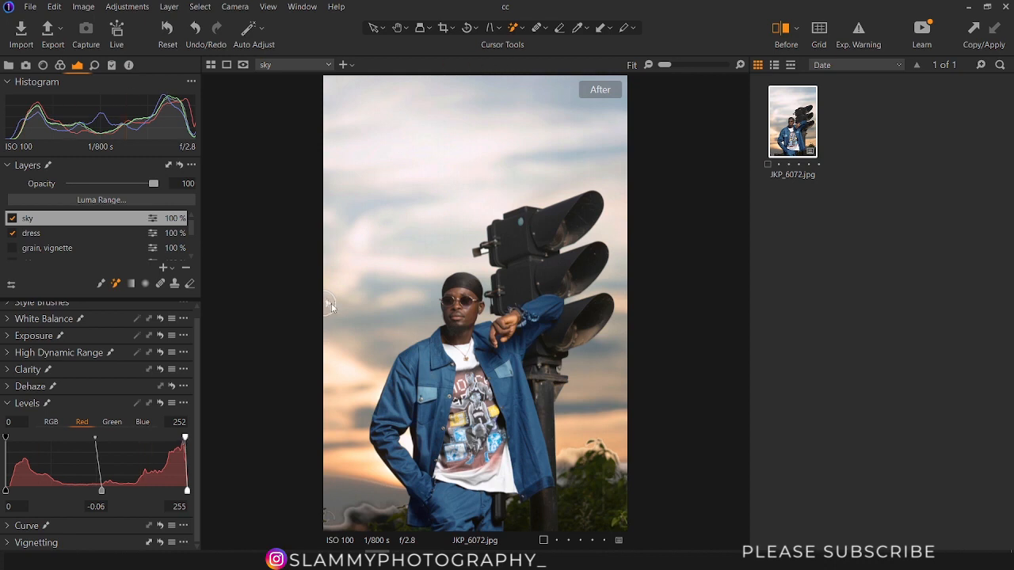
pyautogui.moveTo(331, 309); pyautogui.dragTo(286, 365)
# Add another new adjustment layer above the sky layer and name it skin.
pyautogui.moveTo(195, 232)
pyautogui.mouseDown()
pyautogui.moveTo(190, 246)
pyautogui.moveTo(190, 223)
pyautogui.mouseUp()
pyautogui.click(163, 269)
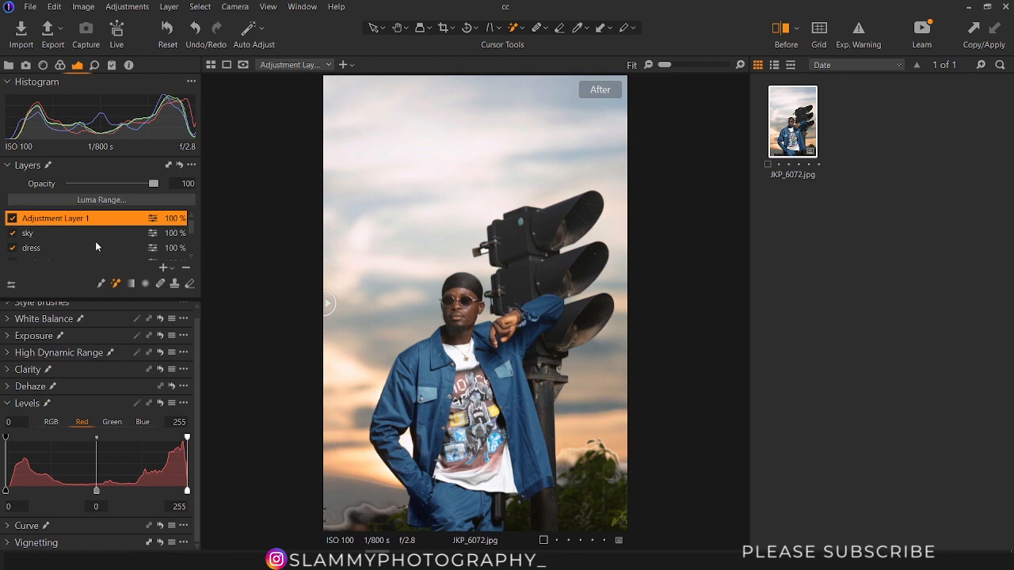
pyautogui.doubleClick(67, 220)
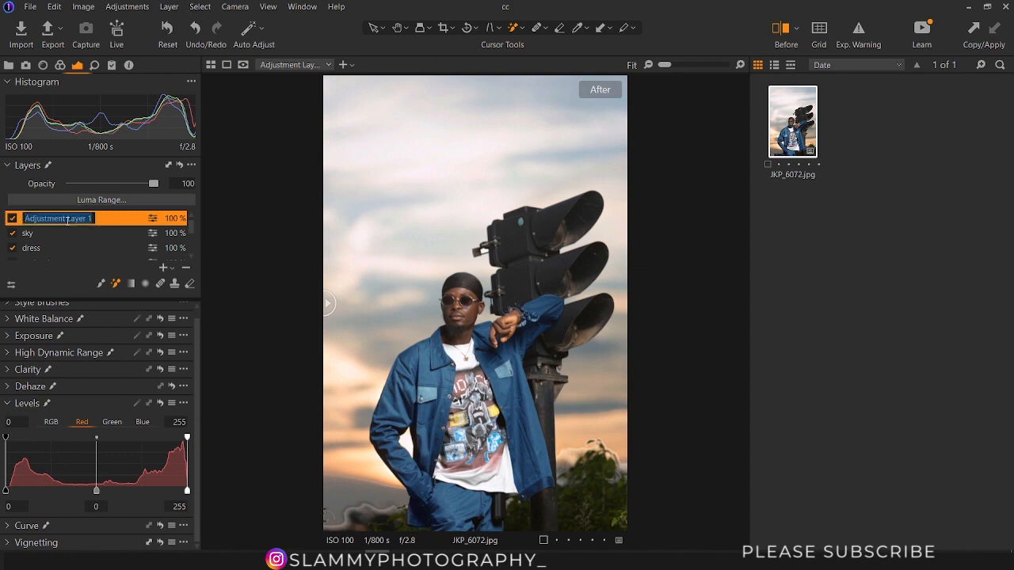
pyautogui.write('sk')
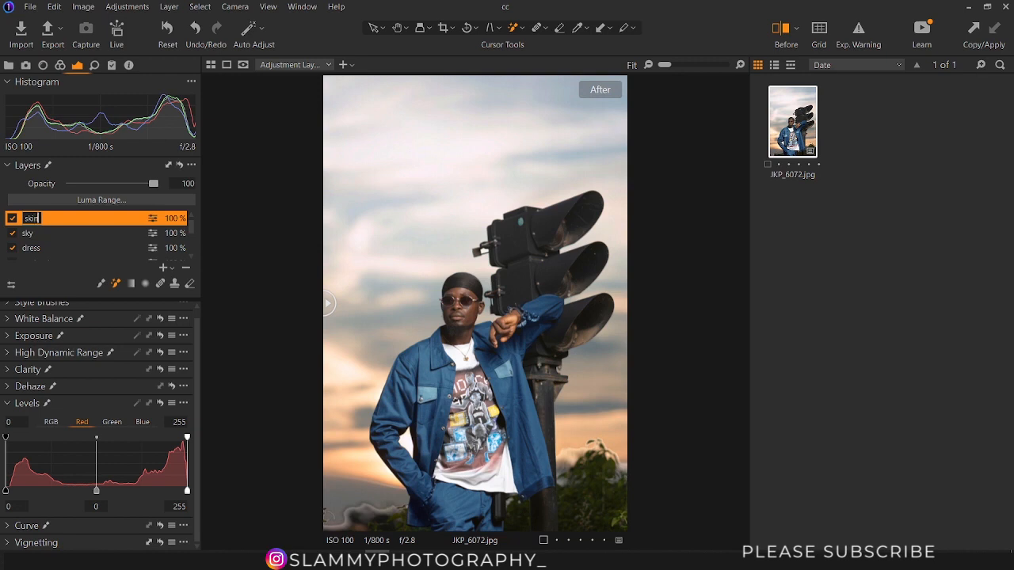
pyautogui.write('in')
pyautogui.press('Return')
pyautogui.press('Return')
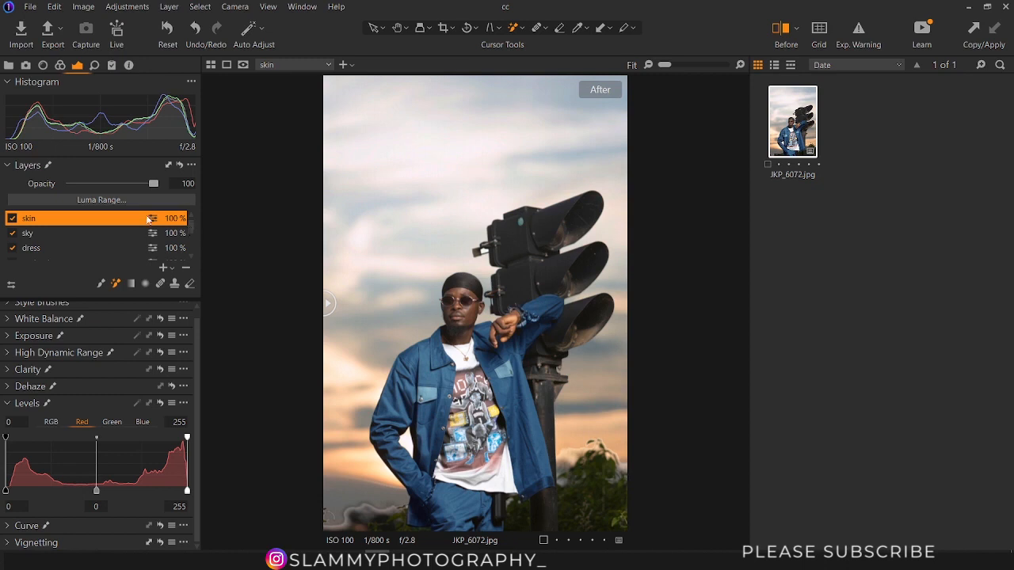
# Mask the face, neck and hand on the skin layer with the Magic Brush, checking the coverage with the mask overlay.
pyautogui.doubleClick(28, 218)
pyautogui.click(119, 283)
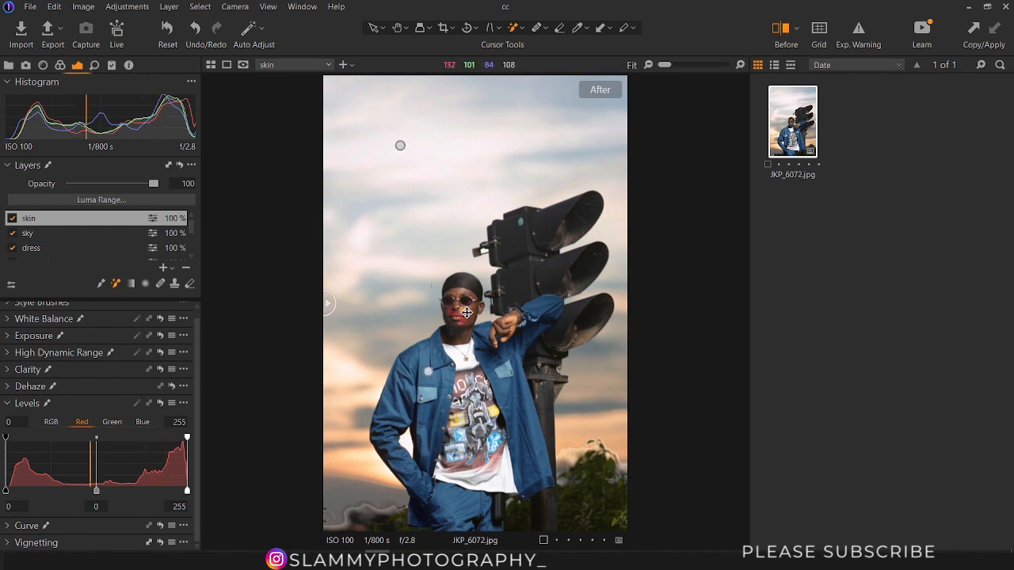
pyautogui.moveTo(466, 300)
pyautogui.mouseDown()
pyautogui.moveTo(465, 333)
pyautogui.moveTo(473, 305)
pyautogui.moveTo(450, 335)
pyautogui.moveTo(462, 323)
pyautogui.moveTo(452, 334)
pyautogui.moveTo(452, 299)
pyautogui.moveTo(449, 334)
pyautogui.moveTo(467, 329)
pyautogui.moveTo(452, 337)
pyautogui.moveTo(460, 343)
pyautogui.moveTo(511, 321)
pyautogui.moveTo(495, 330)
pyautogui.moveTo(501, 323)
pyautogui.moveTo(494, 341)
pyautogui.moveTo(505, 338)
pyautogui.moveTo(514, 319)
pyautogui.moveTo(495, 341)
pyautogui.mouseUp()
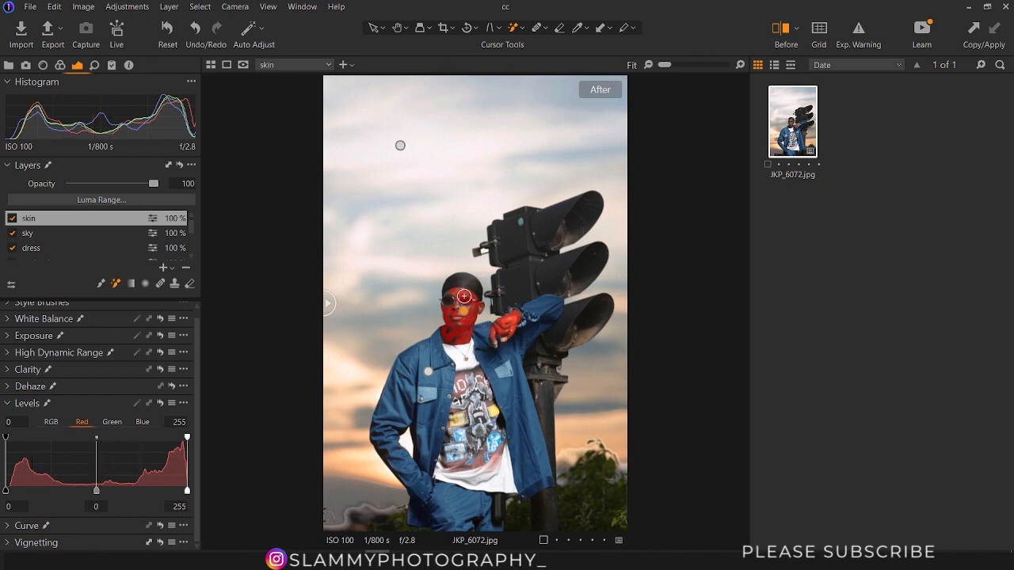
pyautogui.moveTo(460, 301)
pyautogui.mouseDown()
pyautogui.moveTo(456, 337)
pyautogui.moveTo(447, 336)
pyautogui.moveTo(474, 330)
pyautogui.mouseUp()
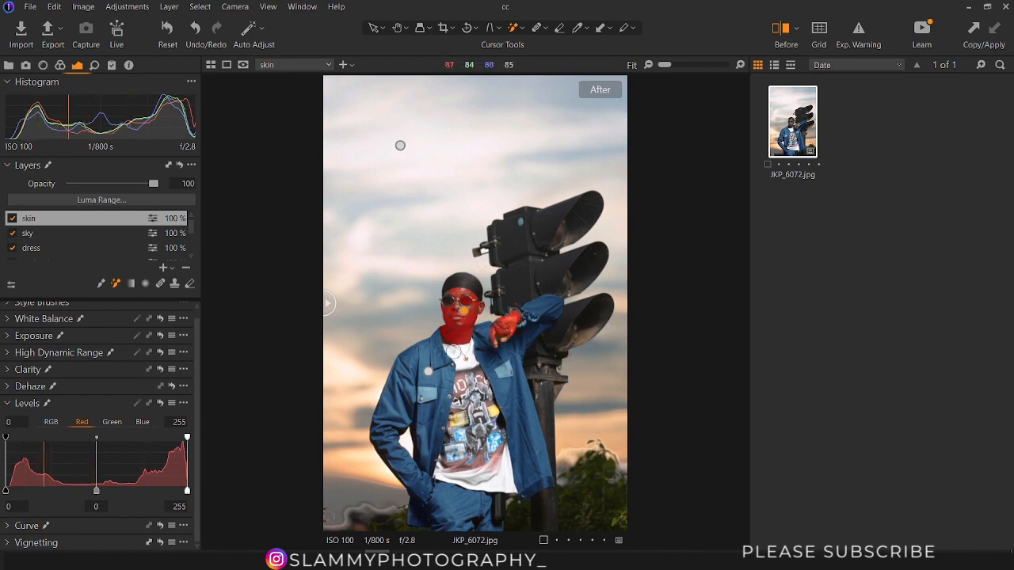
pyautogui.press('m')
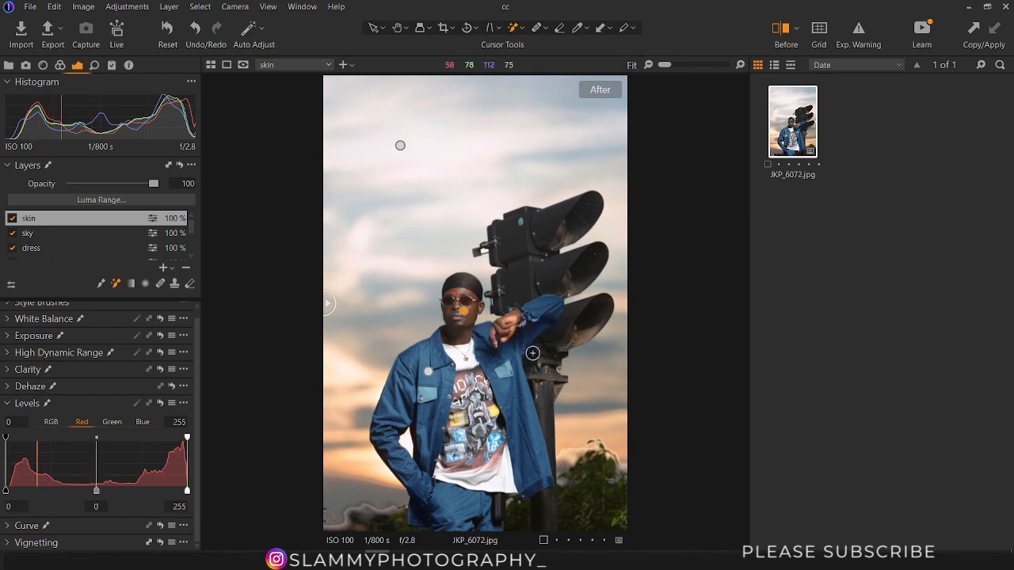
# Fill the remaining gaps on the face in the skin layer's mask using the adjustment brush with Auto Mask.
pyautogui.click(50, 423)
pyautogui.moveTo(94, 491)
pyautogui.mouseDown()
pyautogui.moveTo(74, 489)
pyautogui.moveTo(131, 496)
pyautogui.moveTo(100, 500)
pyautogui.moveTo(144, 496)
pyautogui.moveTo(94, 496)
pyautogui.mouseUp()
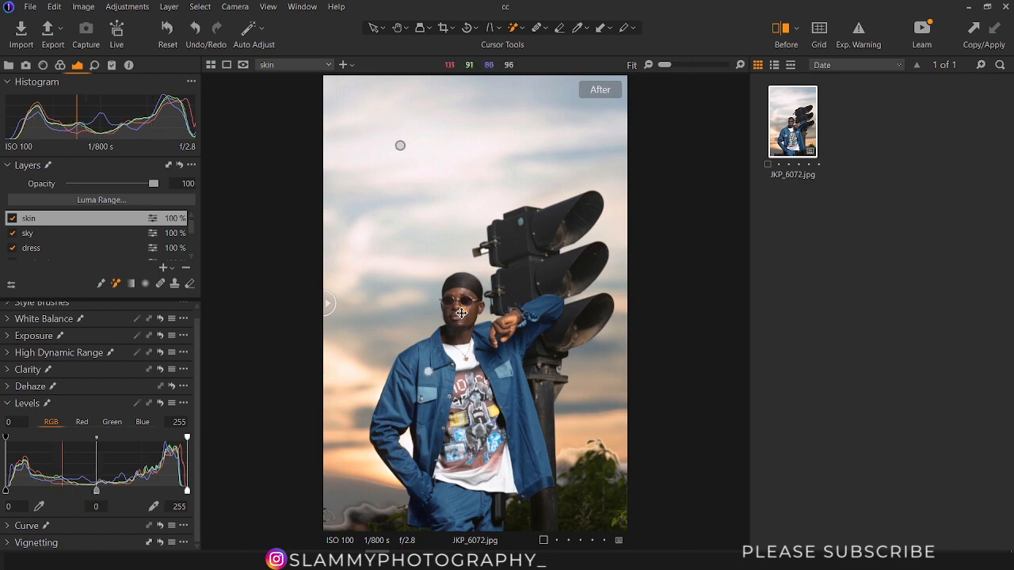
pyautogui.press('m')
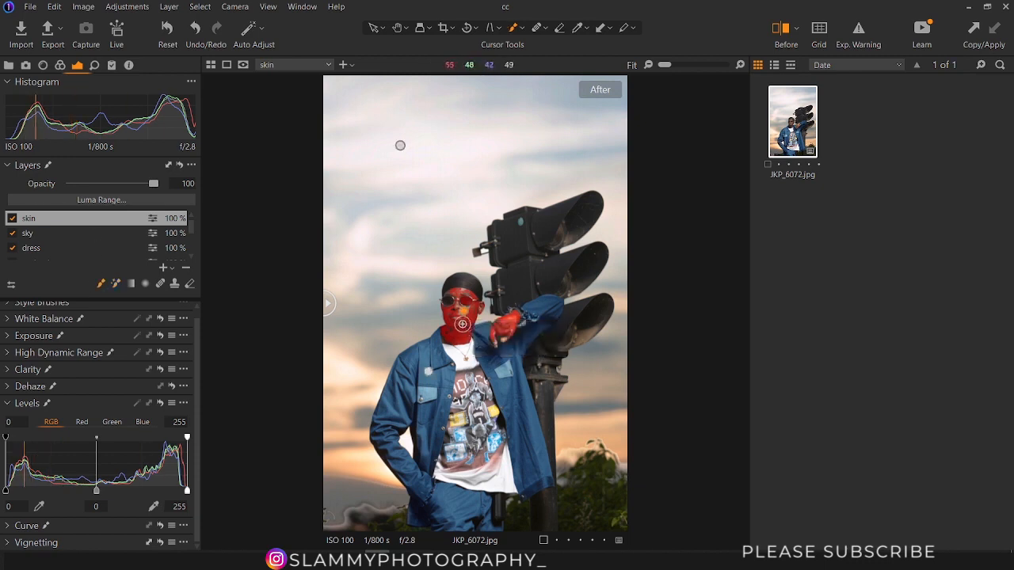
pyautogui.moveTo(462, 306); pyautogui.dragTo(464, 317)
pyautogui.hotkey('ctrl', 'z')
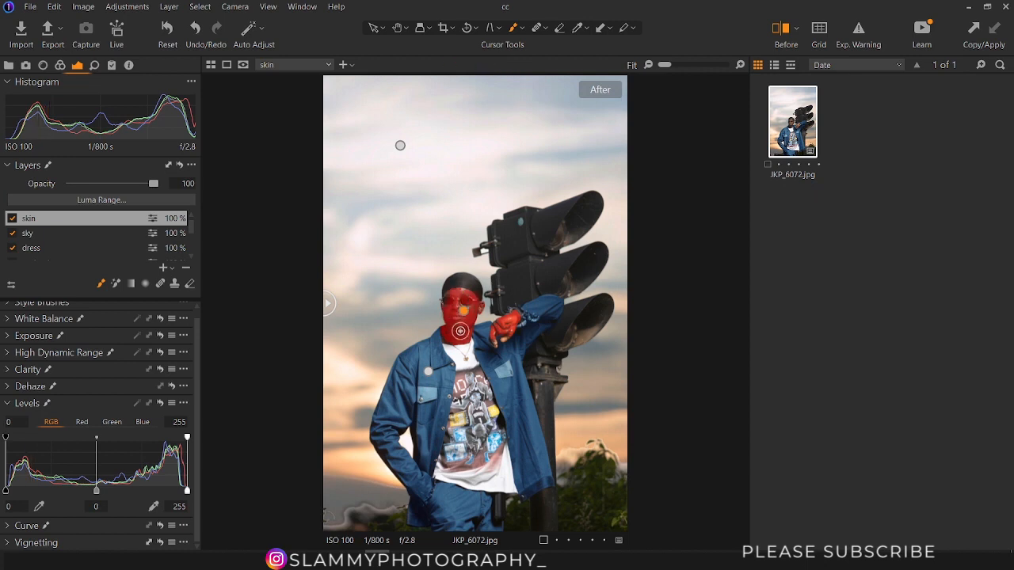
pyautogui.rightClick(460, 330)
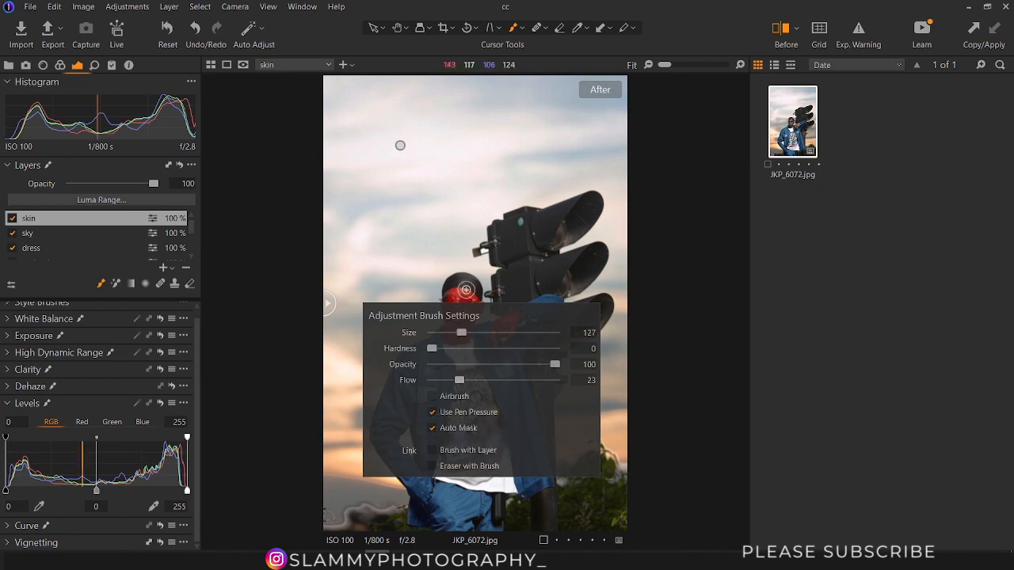
pyautogui.click(466, 291)
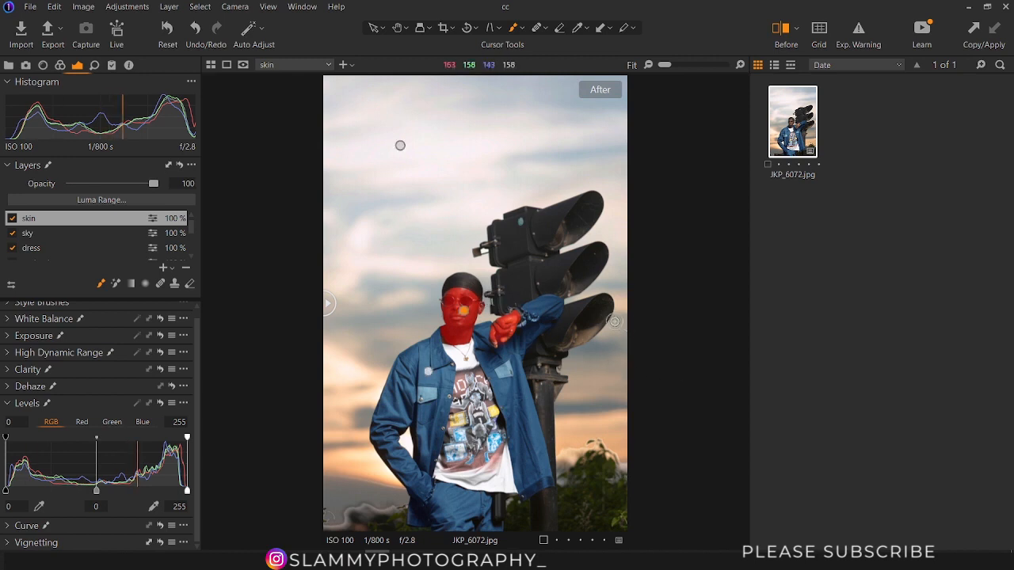
pyautogui.press('m')
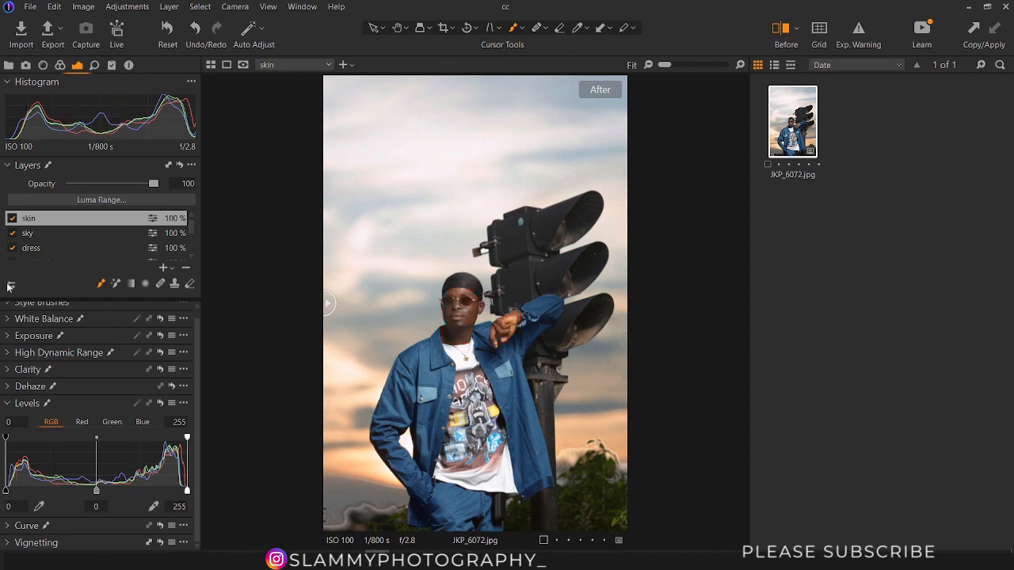
# Set the skin layer's Levels midtones to 0.06 for RGB and Red, 0.01 for Green and -0.05 for Blue.
pyautogui.moveTo(96, 490); pyautogui.dragTo(89, 498)
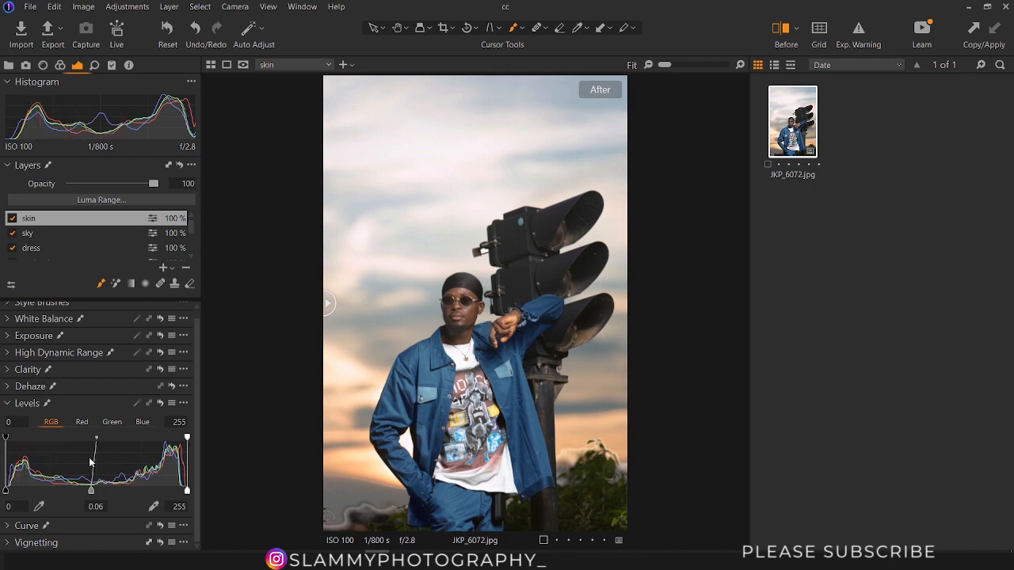
pyautogui.click(81, 423)
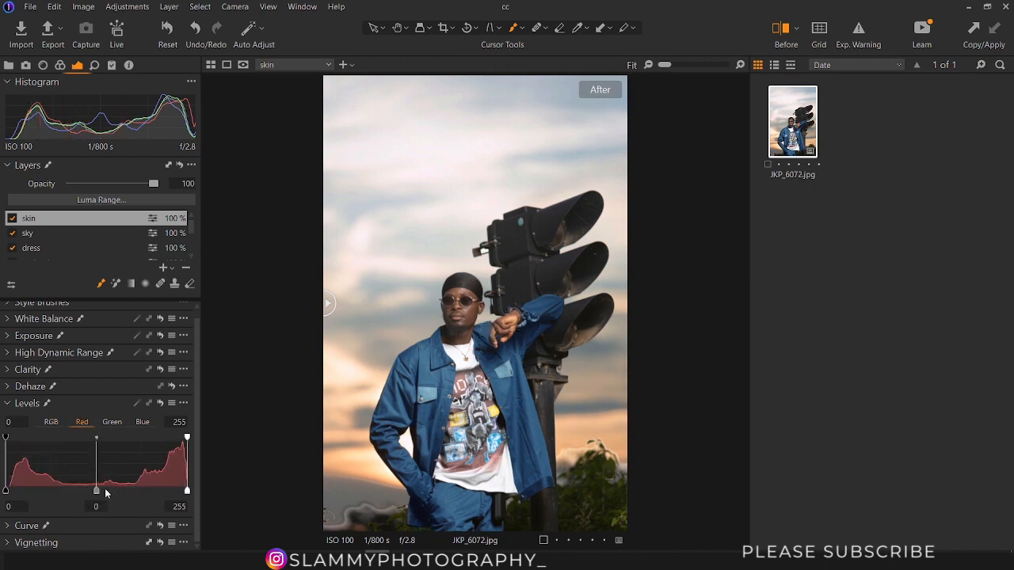
pyautogui.moveTo(96, 493); pyautogui.dragTo(91, 493)
pyautogui.click(113, 423)
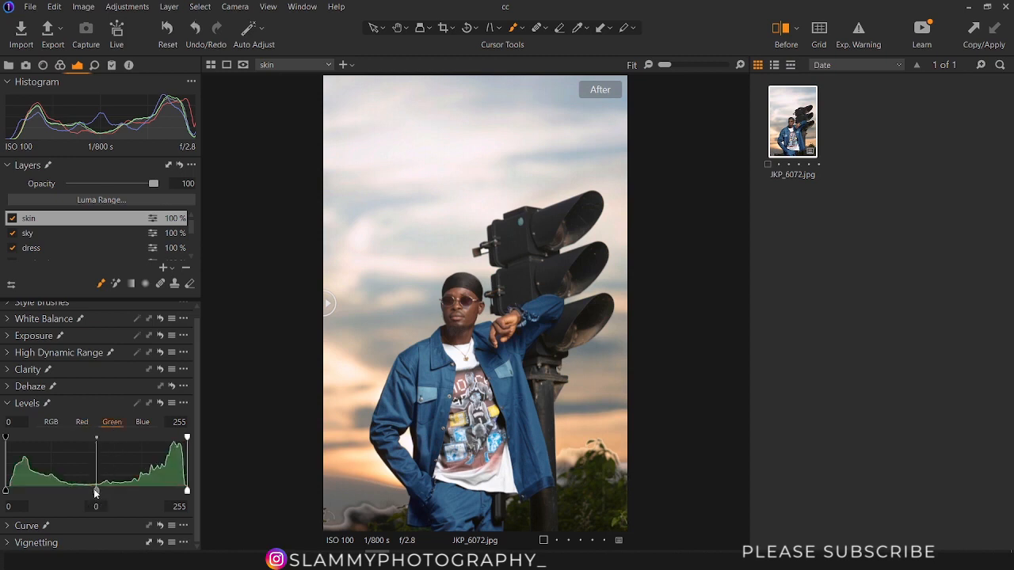
pyautogui.moveTo(96, 493); pyautogui.dragTo(94, 492)
pyautogui.click(144, 423)
pyautogui.moveTo(97, 493); pyautogui.dragTo(101, 492)
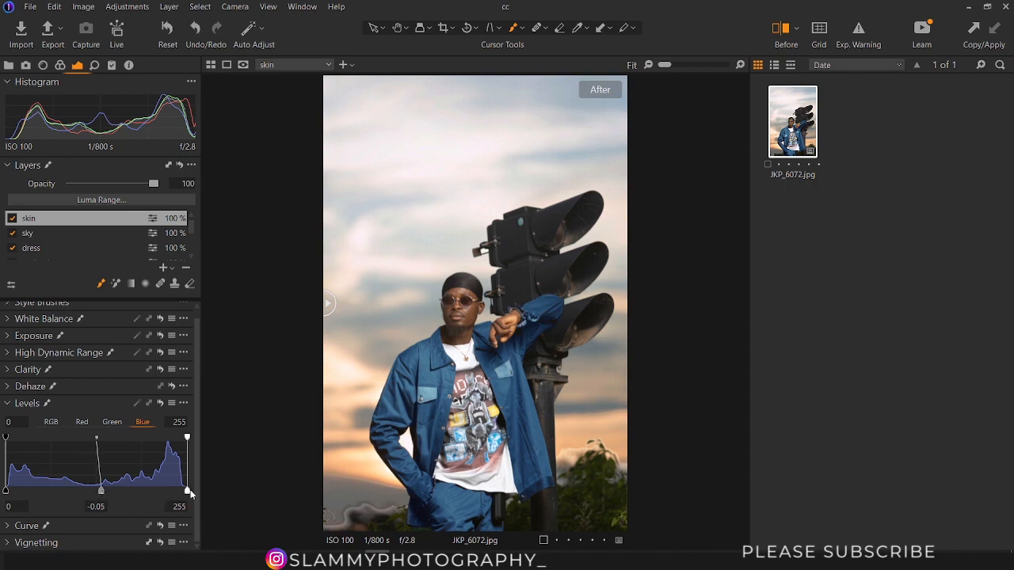
# Set the skin layer's Red channel shadow input to 1 and highlight output to 254 in Levels.
pyautogui.click(82, 422)
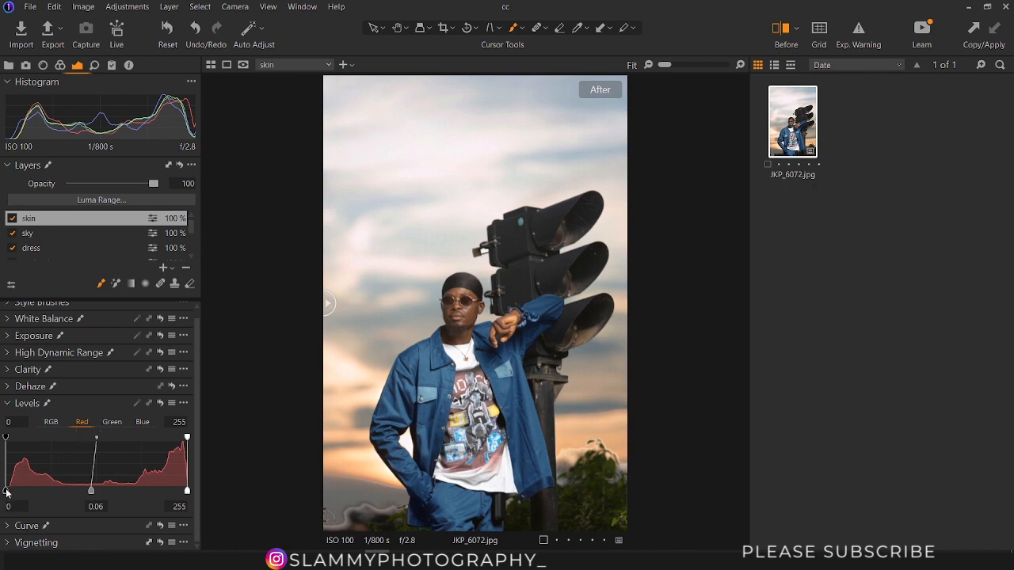
pyautogui.moveTo(8, 492); pyautogui.dragTo(6, 492)
pyautogui.moveTo(7, 438)
pyautogui.mouseDown()
pyautogui.moveTo(18, 439)
pyautogui.moveTo(3, 439)
pyautogui.mouseUp()
pyautogui.moveTo(6, 492); pyautogui.dragTo(9, 493)
pyautogui.moveTo(187, 439); pyautogui.dragTo(185, 438)
# Lower the skin layer's Green channel midtone in Levels to about -0.06, judging the skin tone on the enlarged face.
pyautogui.click(429, 29)
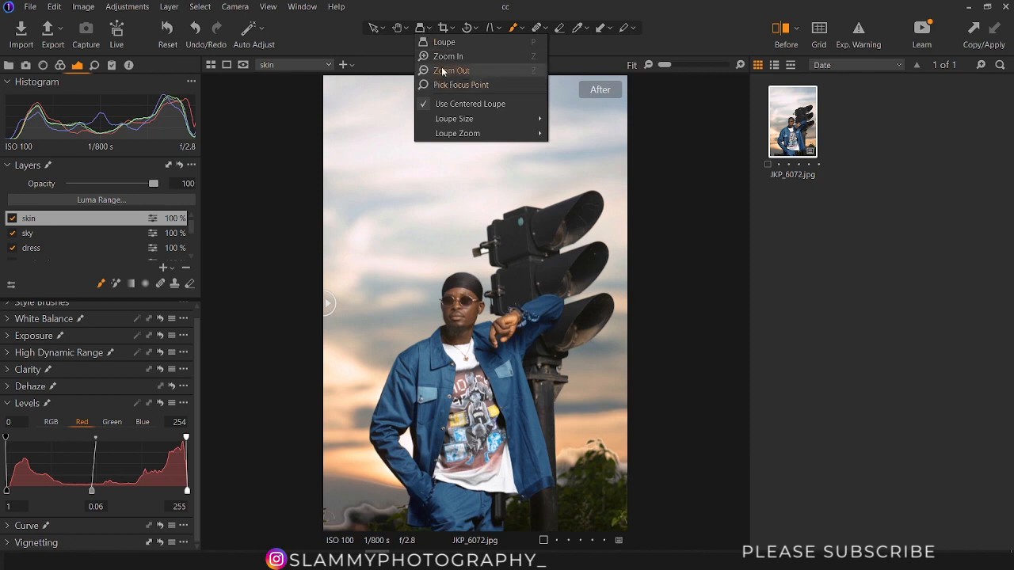
pyautogui.click(491, 57)
pyautogui.click(458, 324)
pyautogui.click(463, 313)
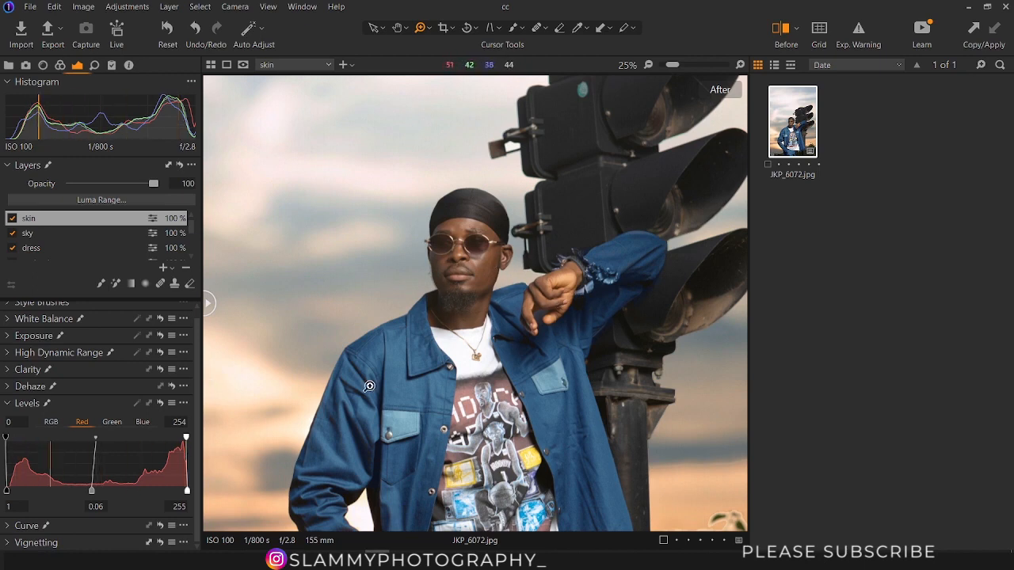
pyautogui.click(111, 422)
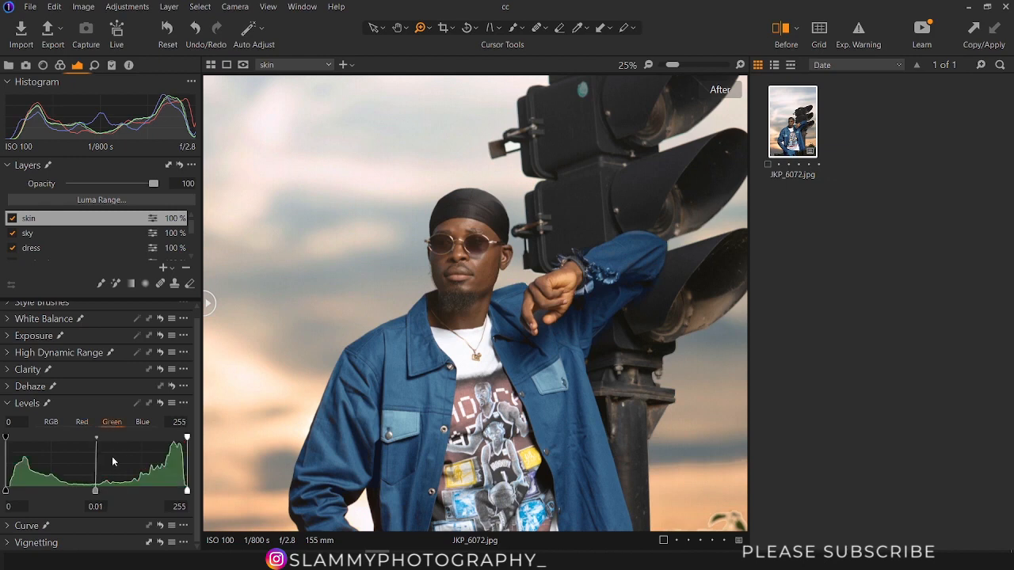
pyautogui.moveTo(95, 492); pyautogui.dragTo(103, 495)
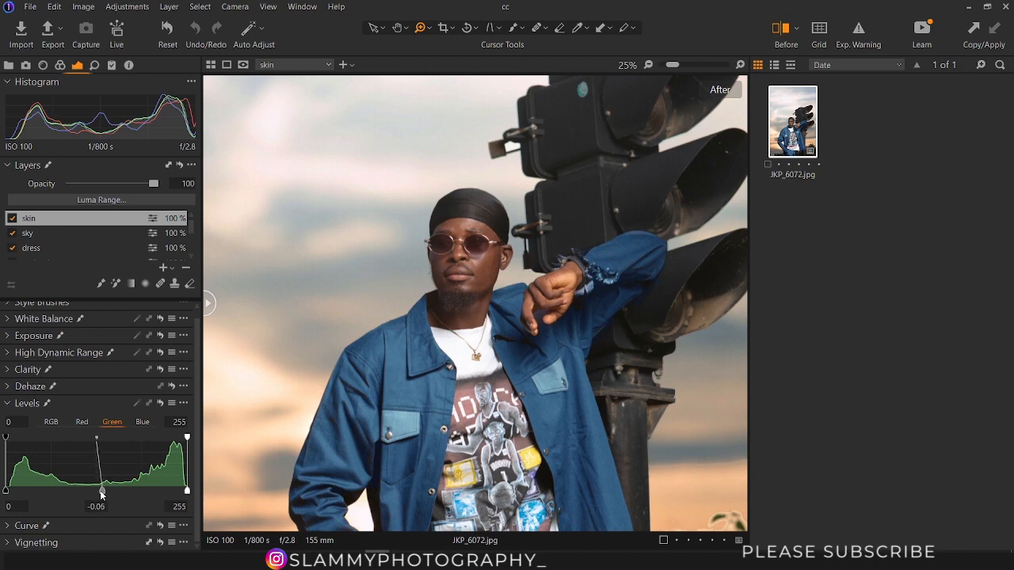
pyautogui.moveTo(102, 494); pyautogui.dragTo(104, 494)
# Set the skin layer's Blue channel midtone to -0.04 and highlight output to 243 in Levels, and compare before and after.
pyautogui.click(142, 423)
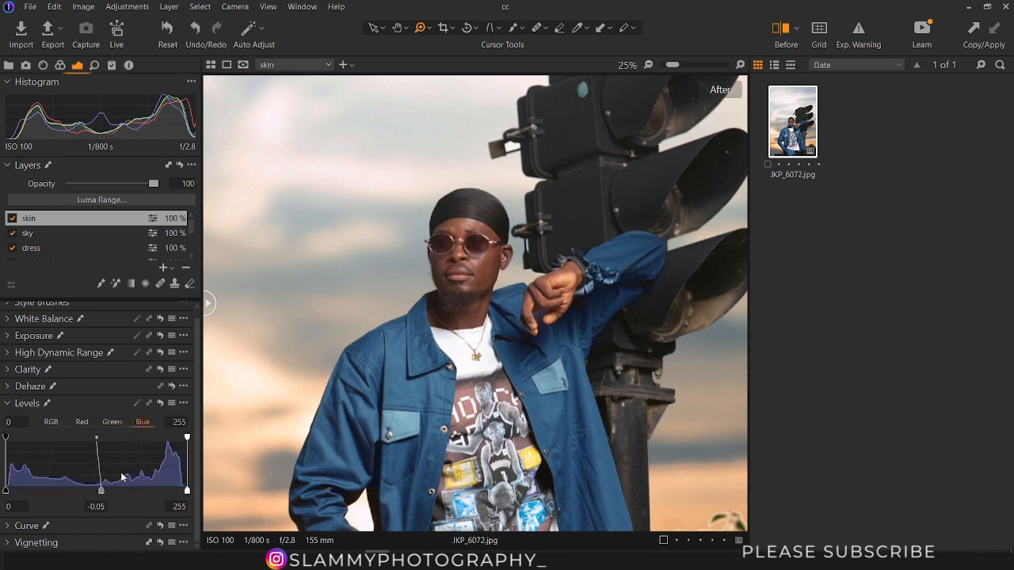
pyautogui.moveTo(101, 493)
pyautogui.mouseDown()
pyautogui.moveTo(79, 498)
pyautogui.moveTo(105, 496)
pyautogui.moveTo(83, 500)
pyautogui.moveTo(97, 506)
pyautogui.mouseUp()
pyautogui.click(81, 423)
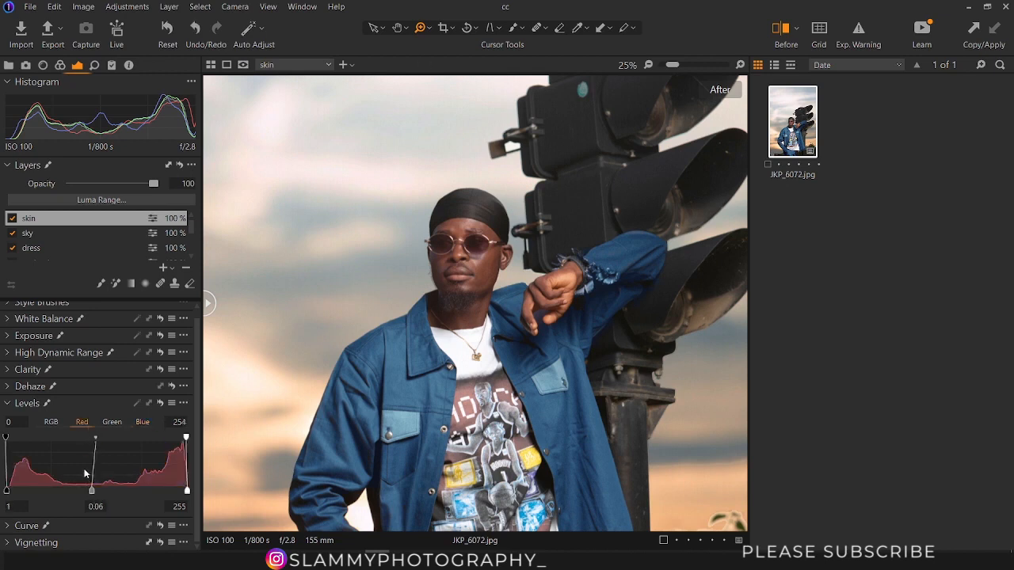
pyautogui.click(117, 425)
pyautogui.click(146, 426)
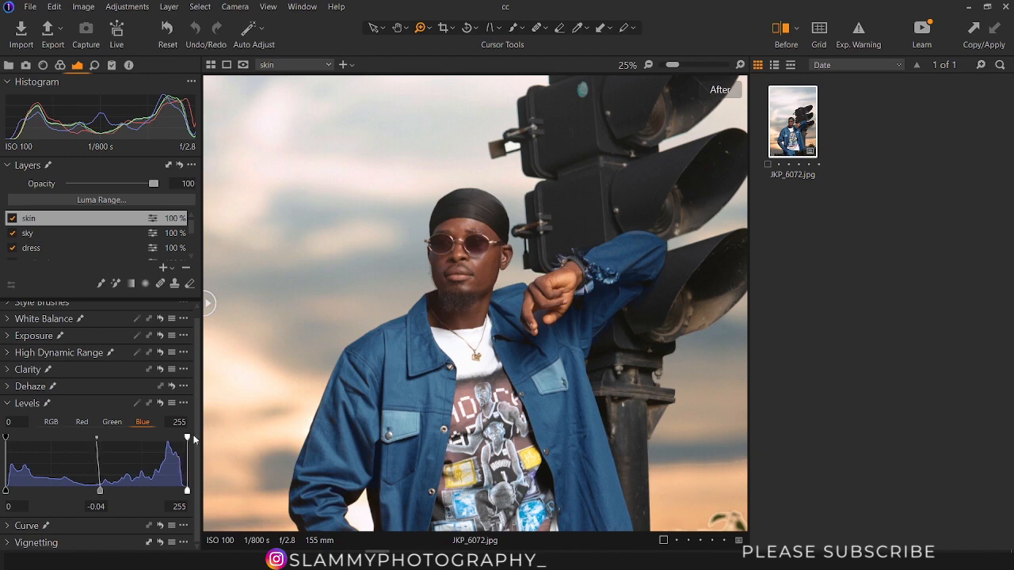
pyautogui.moveTo(187, 437); pyautogui.dragTo(207, 441)
pyautogui.moveTo(188, 438)
pyautogui.mouseDown()
pyautogui.moveTo(170, 439)
pyautogui.moveTo(179, 441)
pyautogui.mouseUp()
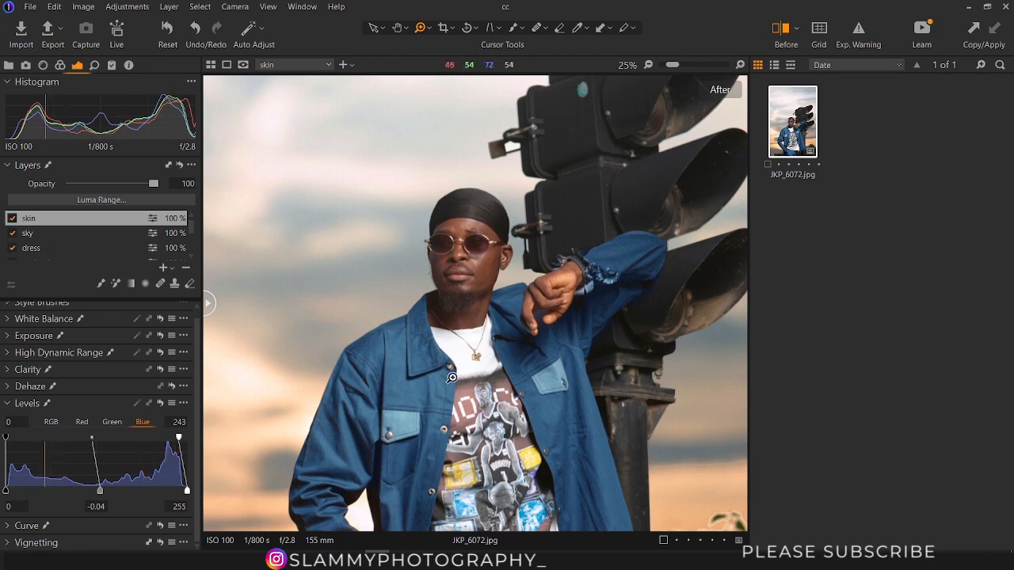
pyautogui.scroll(-2, 458, 385)
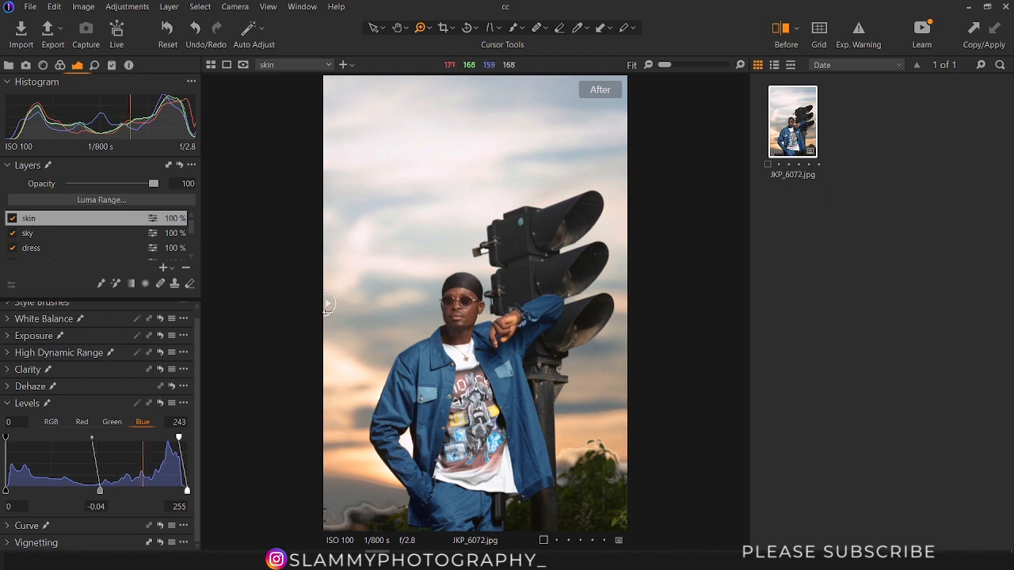
pyautogui.moveTo(329, 304); pyautogui.dragTo(313, 355)
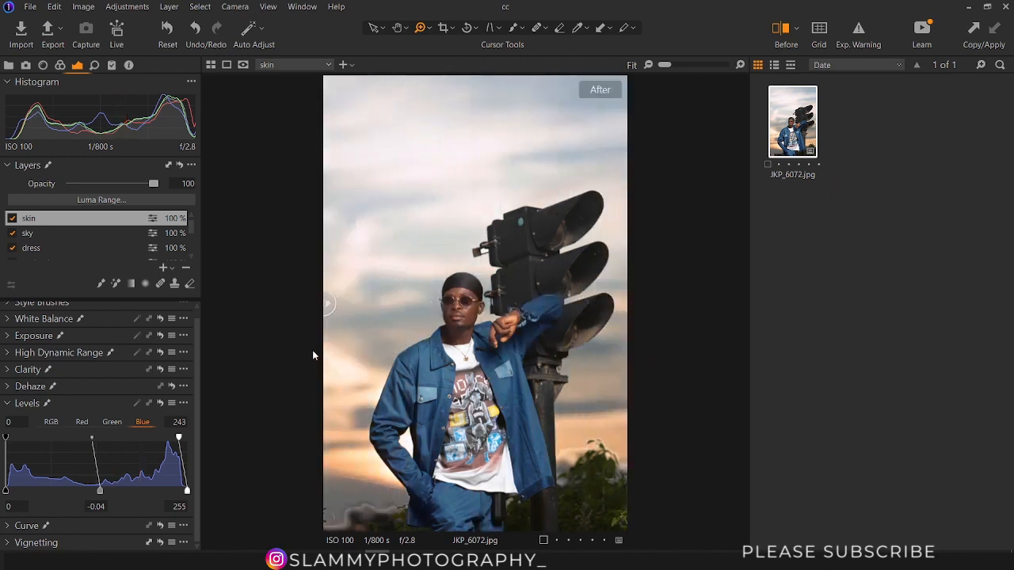
# Set the Background layer's Blue channel midtone in Levels to 0.08, trying a yellower -0.05 first.
pyautogui.scroll(-2, 190, 237)
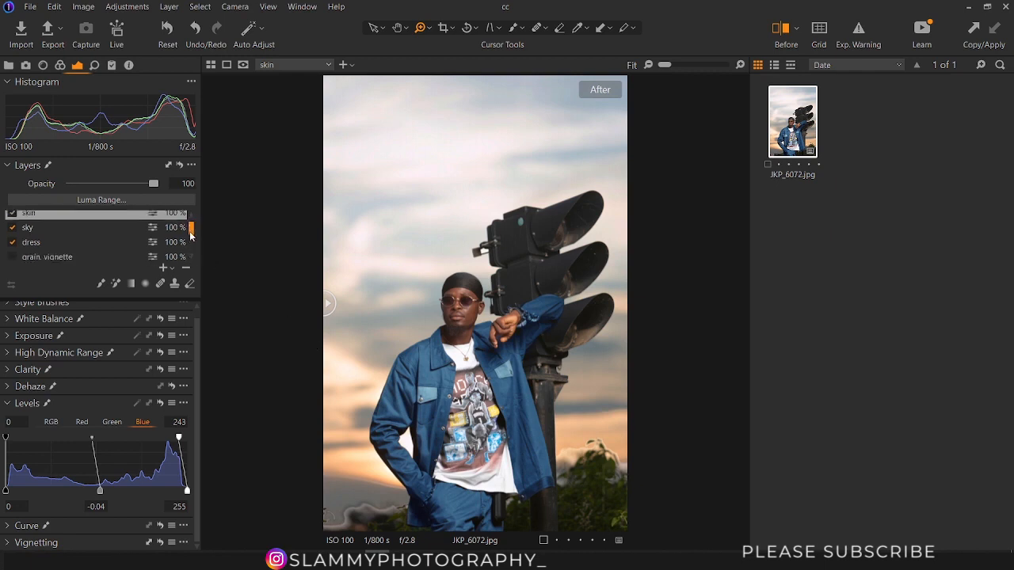
pyautogui.scroll(2, 190, 238)
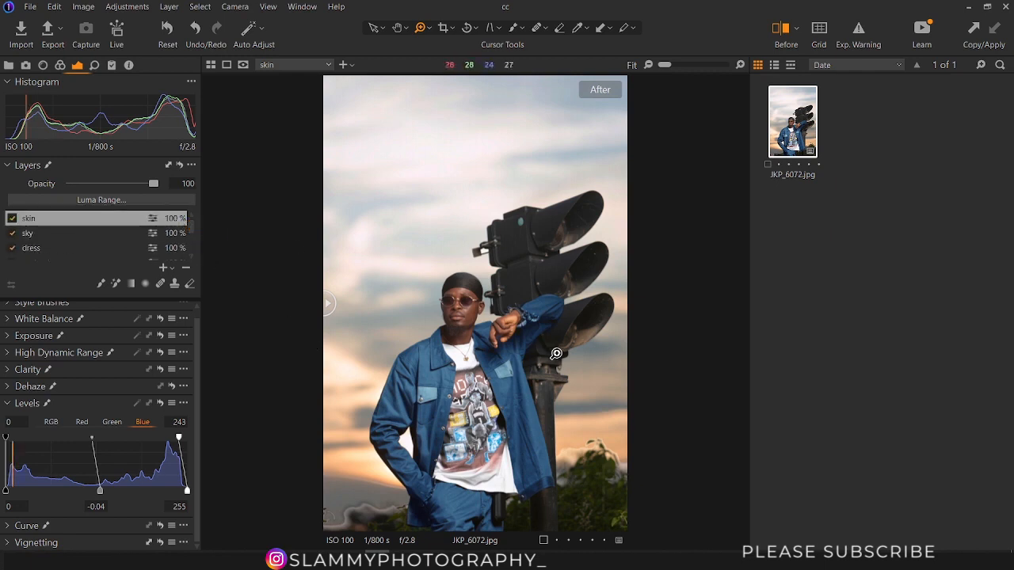
pyautogui.scroll(-1, 191, 238)
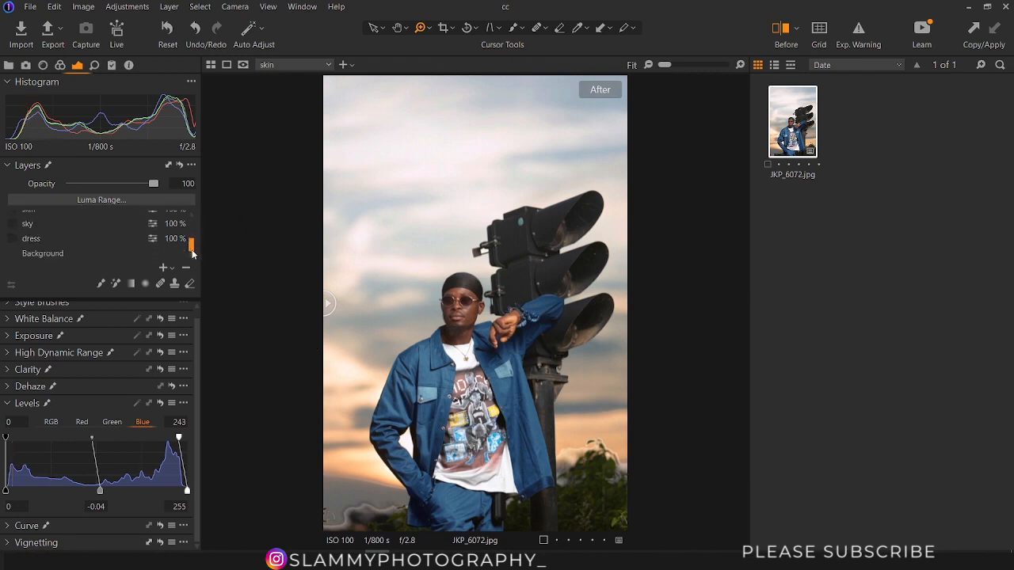
pyautogui.click(110, 251)
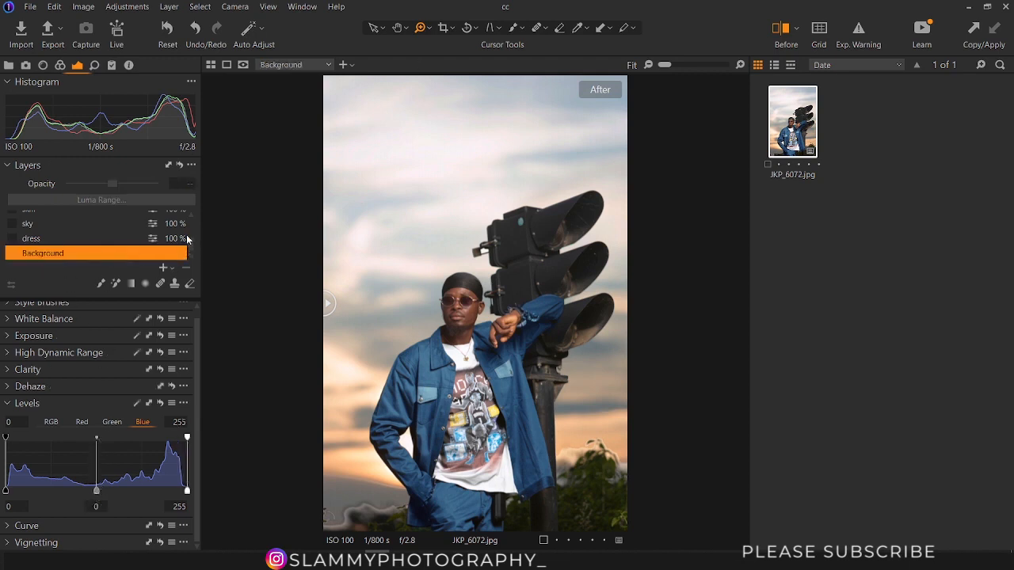
pyautogui.scroll(2, 190, 248)
pyautogui.scroll(-2, 190, 248)
pyautogui.scroll(2, 189, 245)
pyautogui.scroll(-2, 190, 245)
pyautogui.click(53, 425)
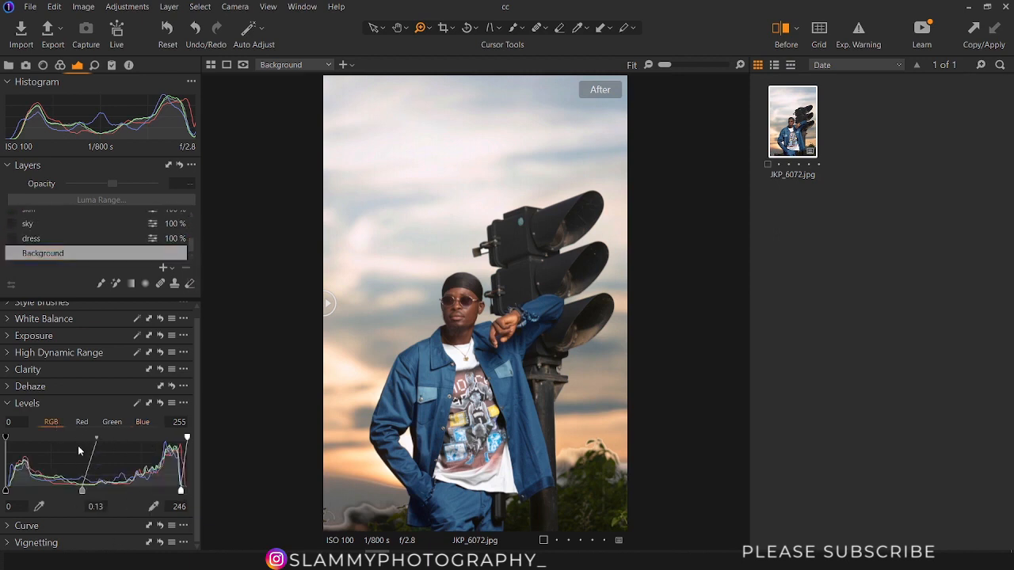
pyautogui.click(143, 424)
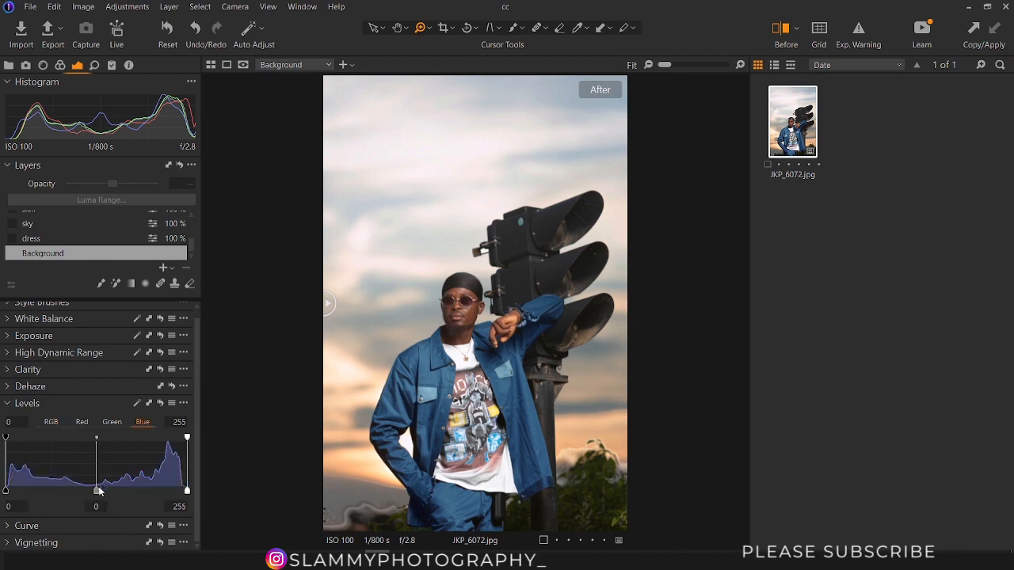
pyautogui.moveTo(96, 491); pyautogui.dragTo(101, 498)
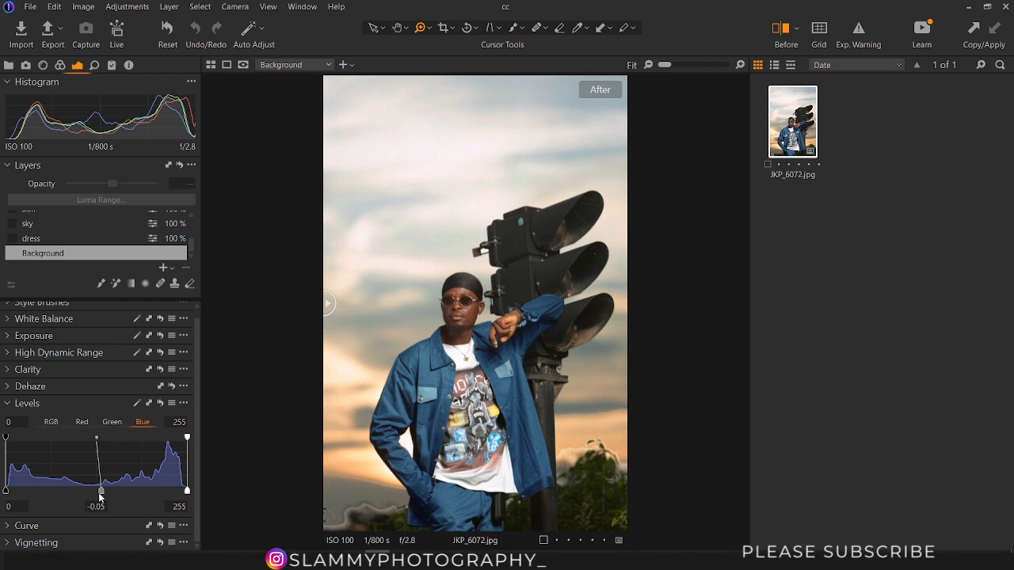
pyautogui.moveTo(101, 497); pyautogui.dragTo(89, 495)
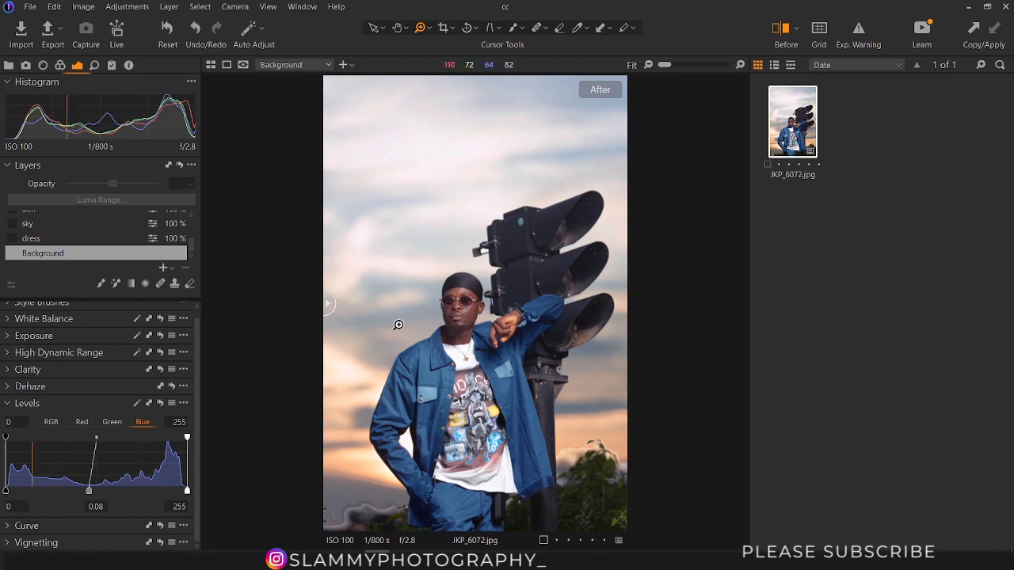
# Set the Background layer's Green channel midtone in Levels to about 0.02 and return to the Blue channel.
pyautogui.click(111, 423)
pyautogui.moveTo(97, 492); pyautogui.dragTo(90, 494)
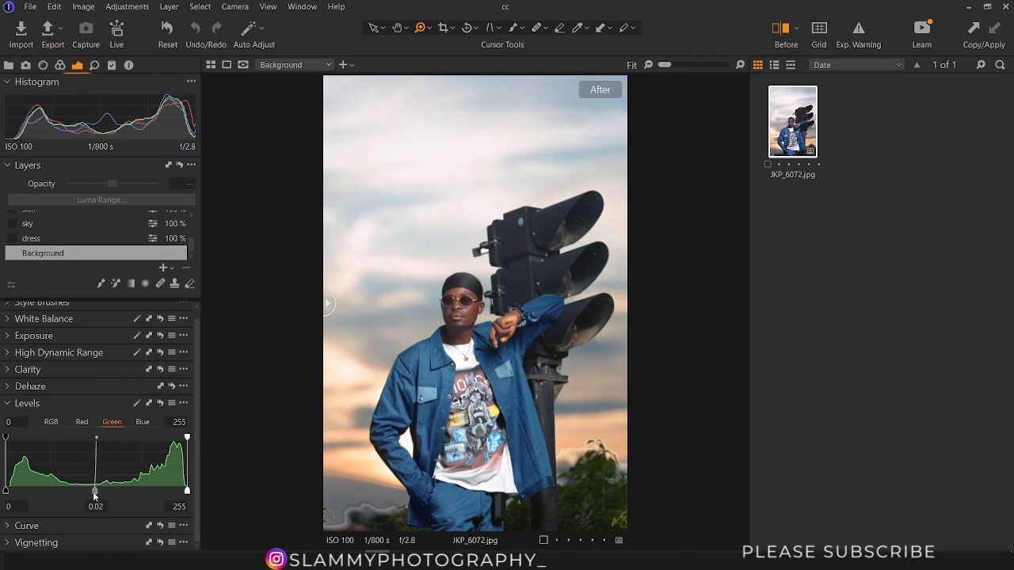
pyautogui.click(138, 423)
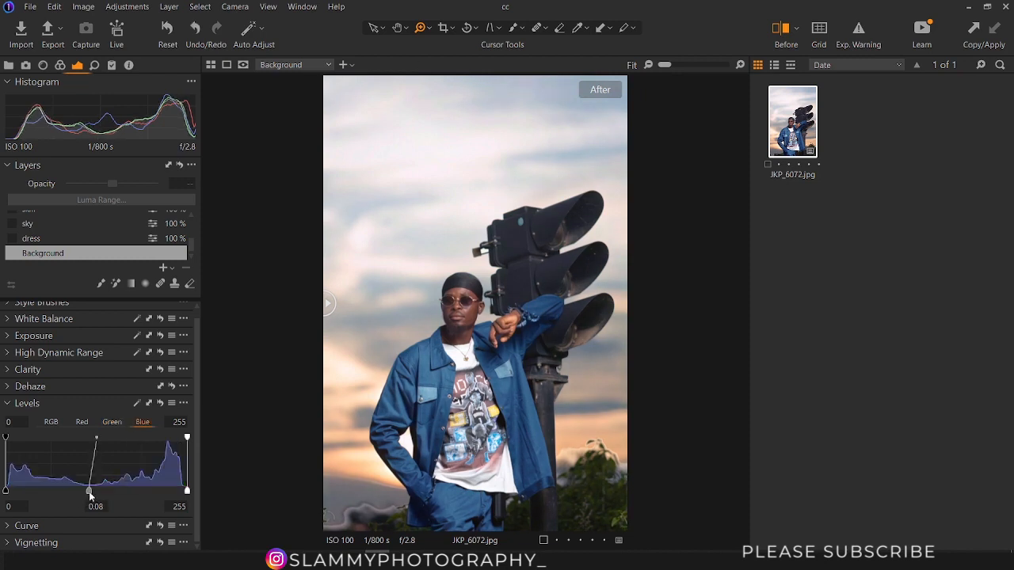
# Set the Background layer's Levels: Blue midtone -0.02, RGB shadow point 7 and RGB highlight point 243, and compare before and after.
pyautogui.moveTo(90, 492)
pyautogui.mouseDown()
pyautogui.moveTo(105, 497)
pyautogui.moveTo(97, 493)
pyautogui.mouseUp()
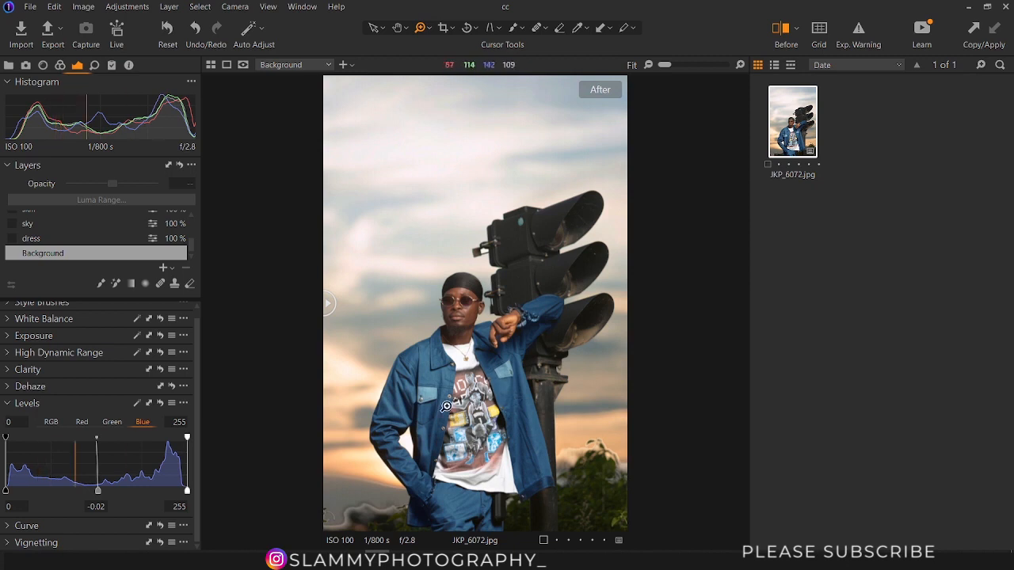
pyautogui.click(51, 422)
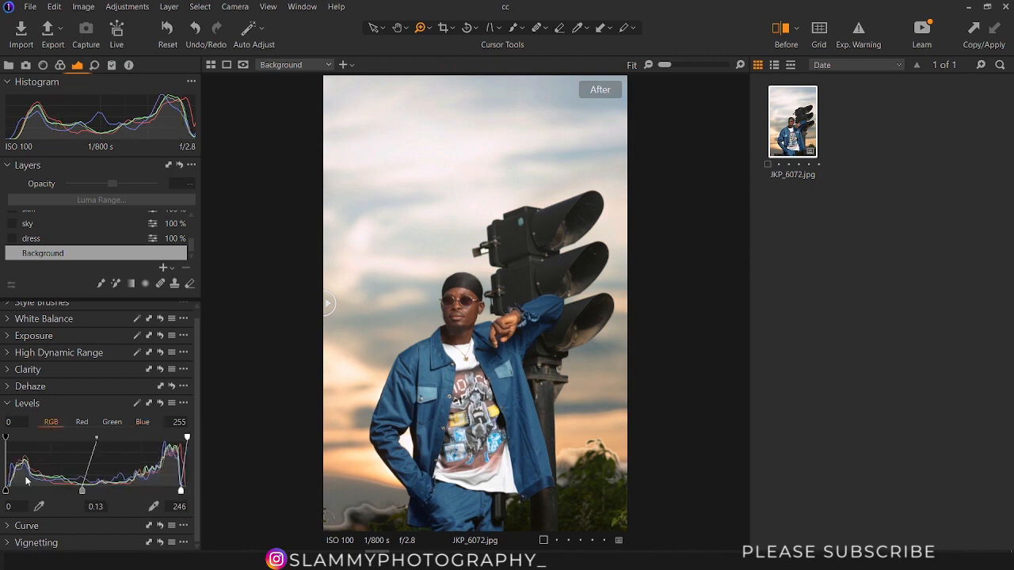
pyautogui.moveTo(7, 491); pyautogui.dragTo(12, 502)
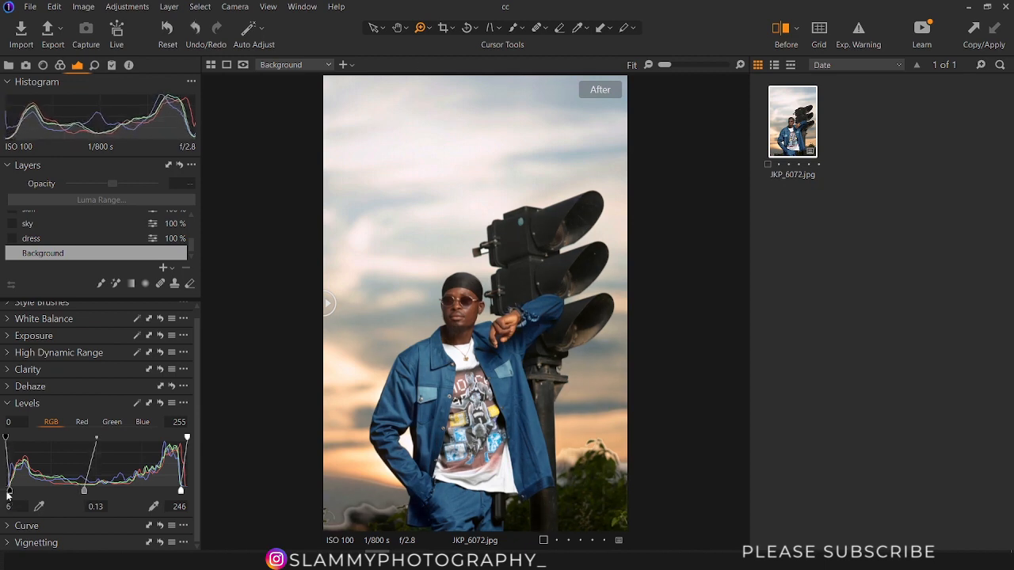
pyautogui.moveTo(10, 497); pyautogui.dragTo(12, 498)
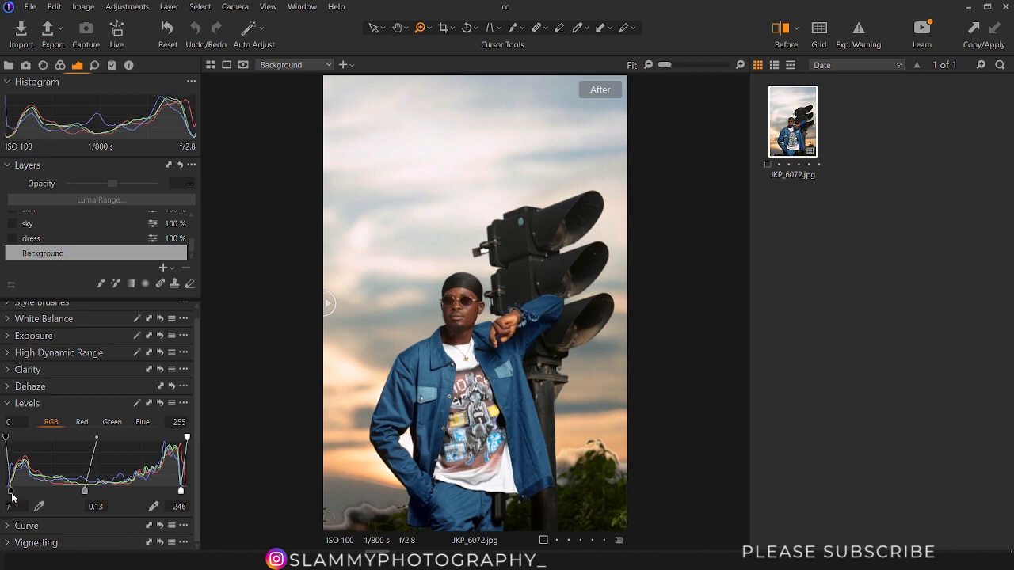
pyautogui.moveTo(181, 496); pyautogui.dragTo(179, 497)
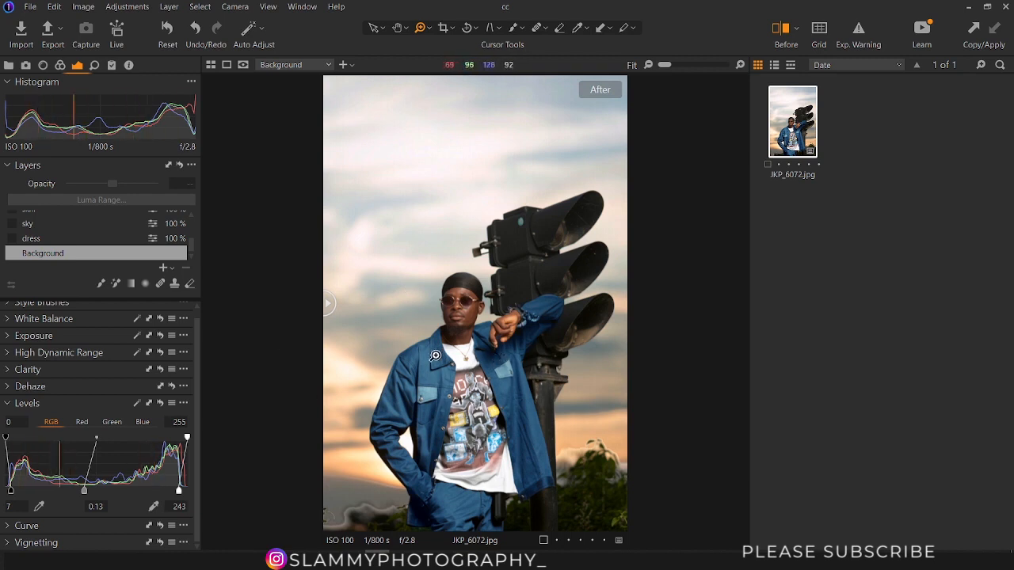
pyautogui.moveTo(332, 309); pyautogui.dragTo(311, 354)
# Add a new filled adjustment layer above the skin layer and name it "grain, vignite".
pyautogui.scroll(2, 192, 242)
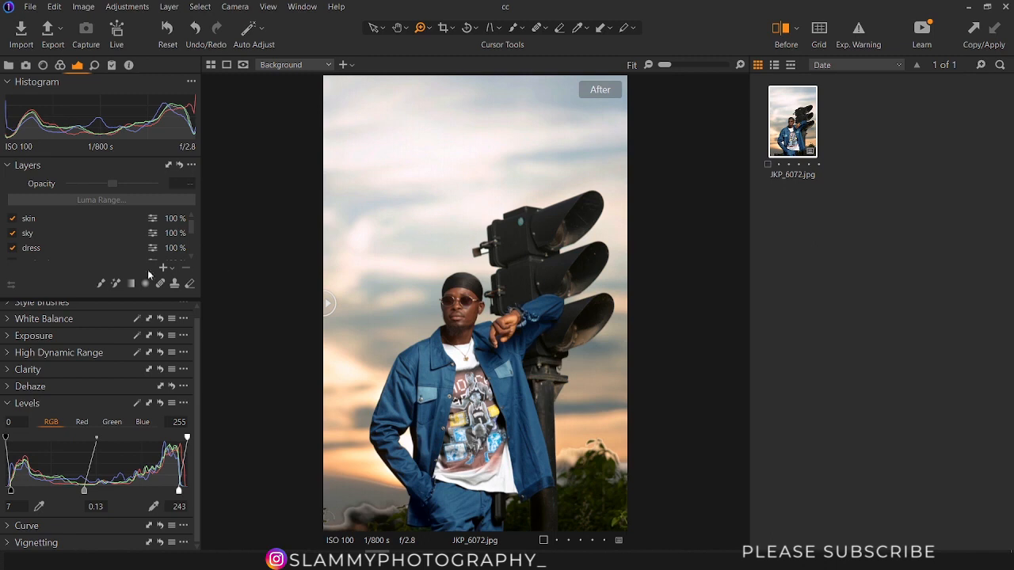
pyautogui.click(173, 269)
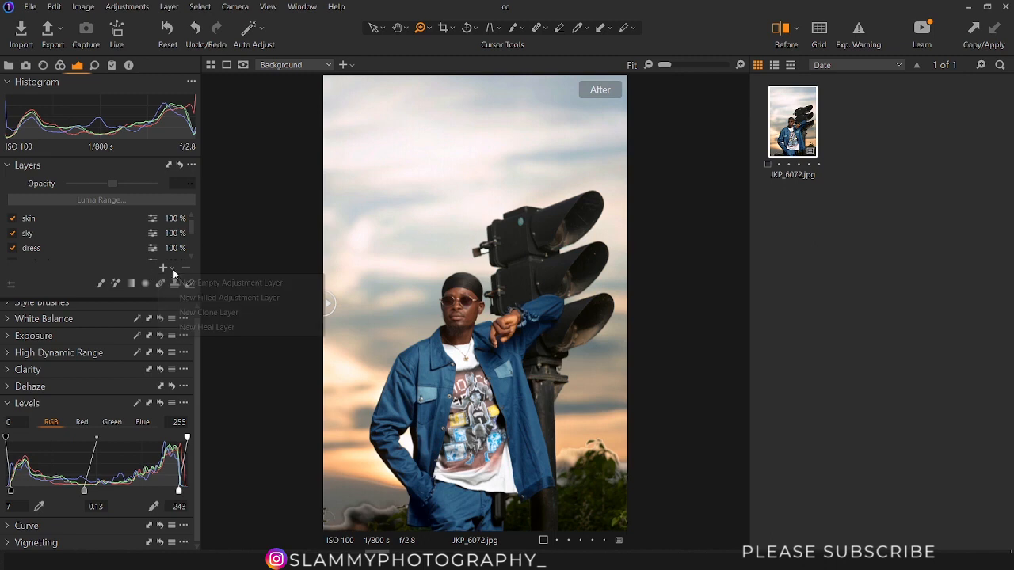
pyautogui.click(198, 299)
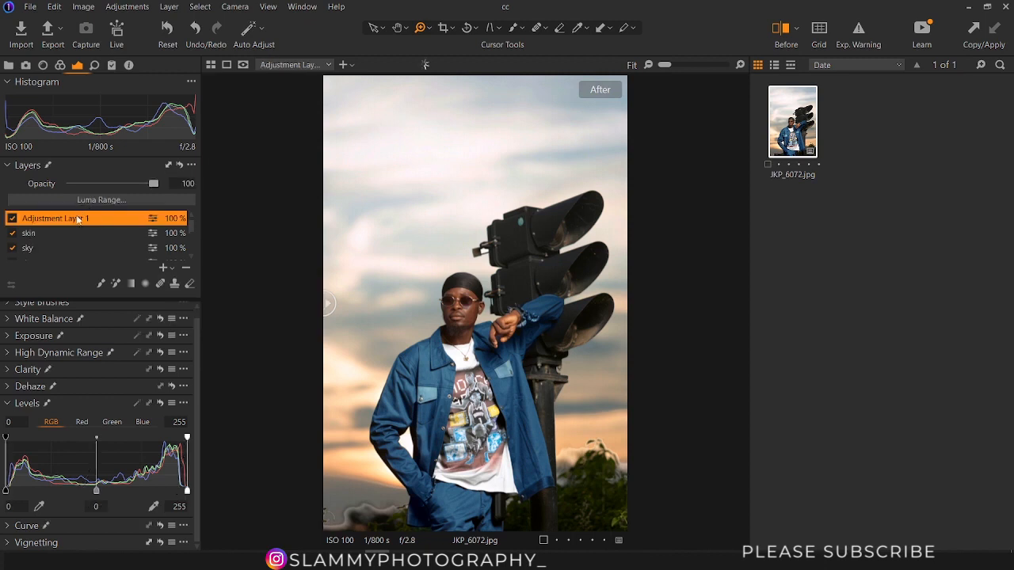
pyautogui.doubleClick(77, 217)
pyautogui.write('grain,')
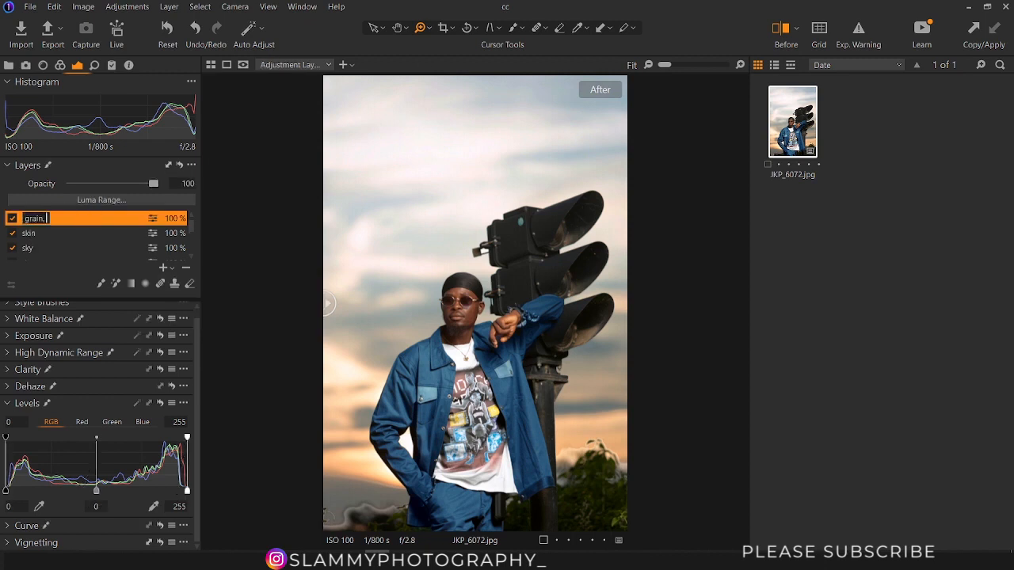
pyautogui.write(' vignite')
pyautogui.press('Return')
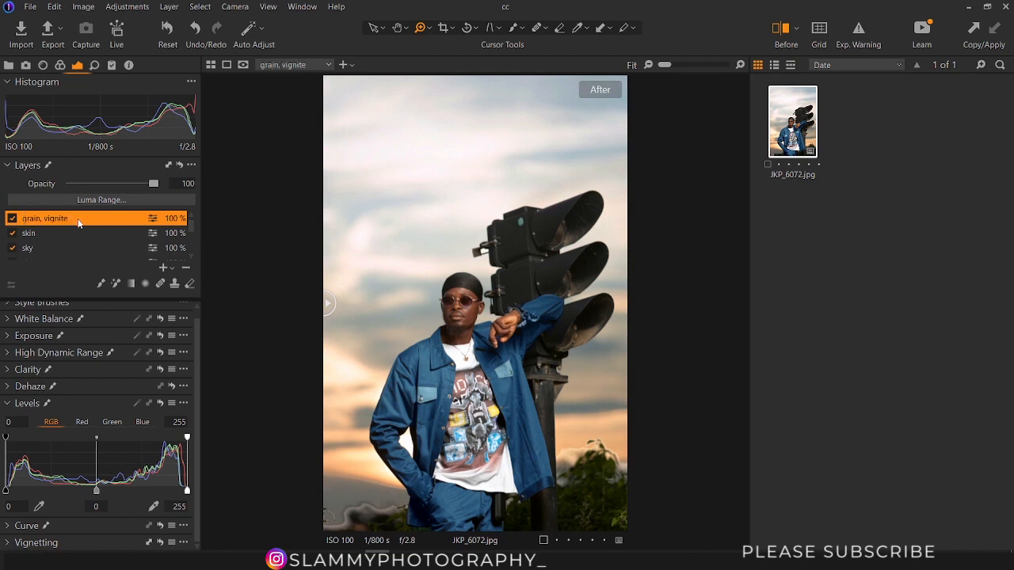
# Try Silver Rich film grain at impact 100, and Soft Grain at impact 96 with granularity 60.
pyautogui.click(93, 67)
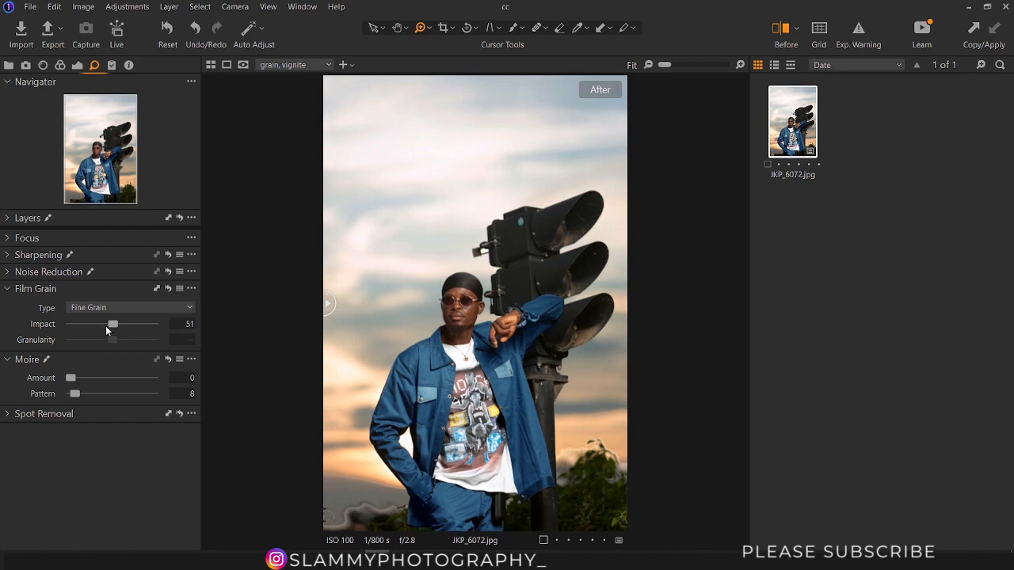
pyautogui.moveTo(111, 324); pyautogui.dragTo(164, 333)
pyautogui.click(112, 306)
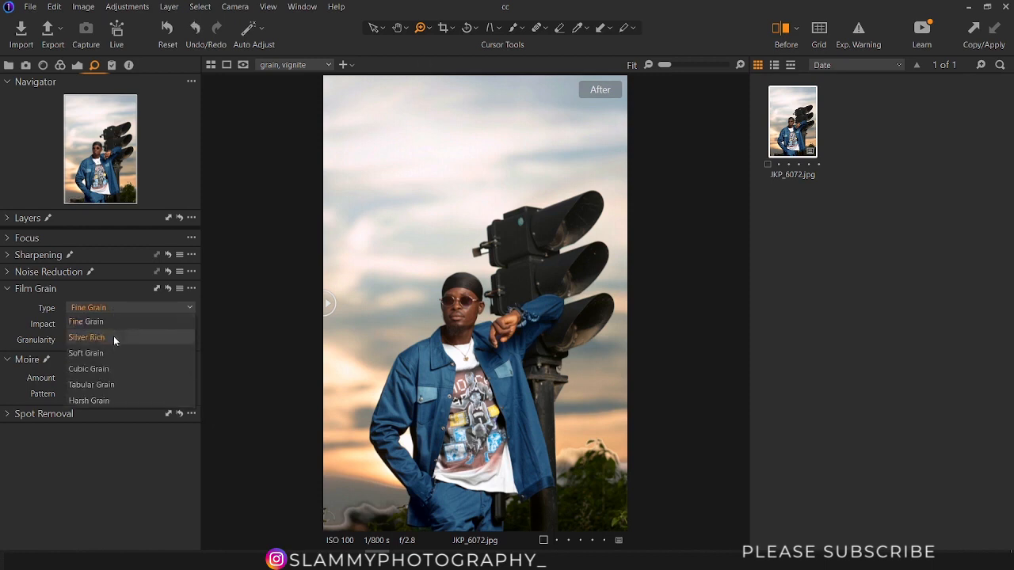
pyautogui.click(113, 336)
pyautogui.moveTo(146, 341); pyautogui.dragTo(102, 342)
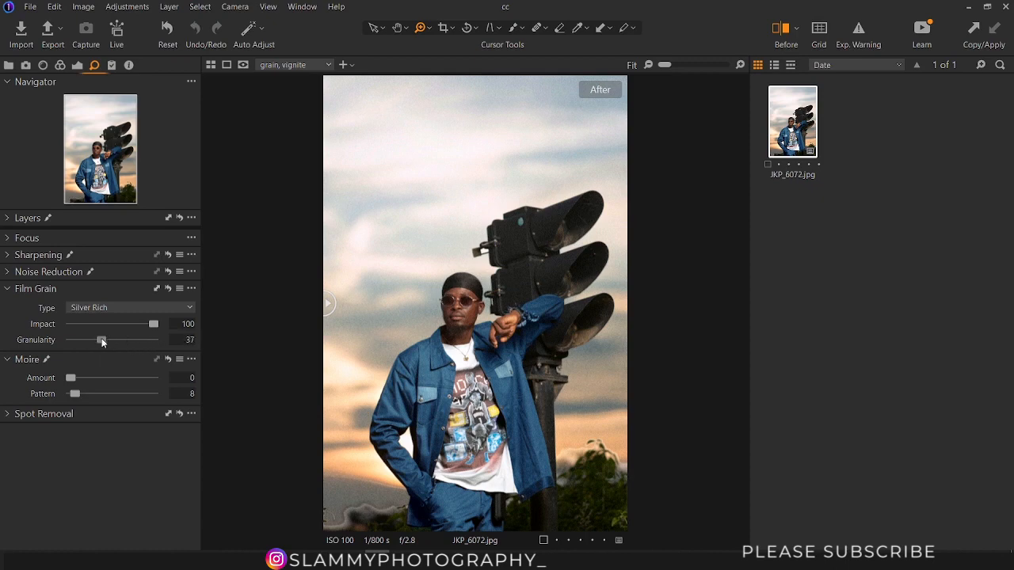
pyautogui.doubleClick(112, 339)
pyautogui.moveTo(143, 342); pyautogui.dragTo(122, 340)
pyautogui.click(120, 308)
pyautogui.click(122, 354)
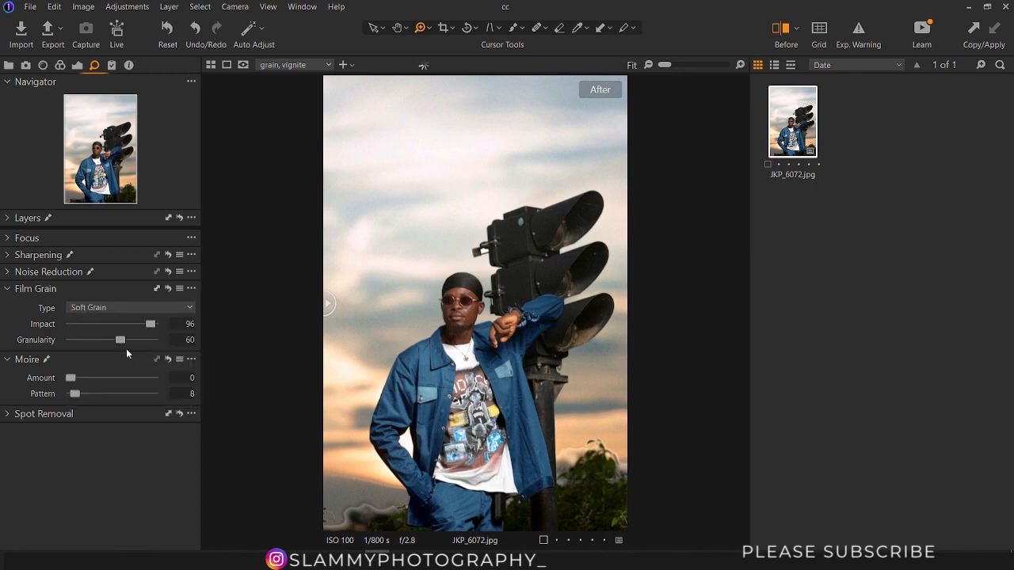
# Examine the Soft Grain effect on the enlarged face and the sky beside it.
pyautogui.click(433, 302)
pyautogui.click(434, 303)
pyautogui.click(360, 328)
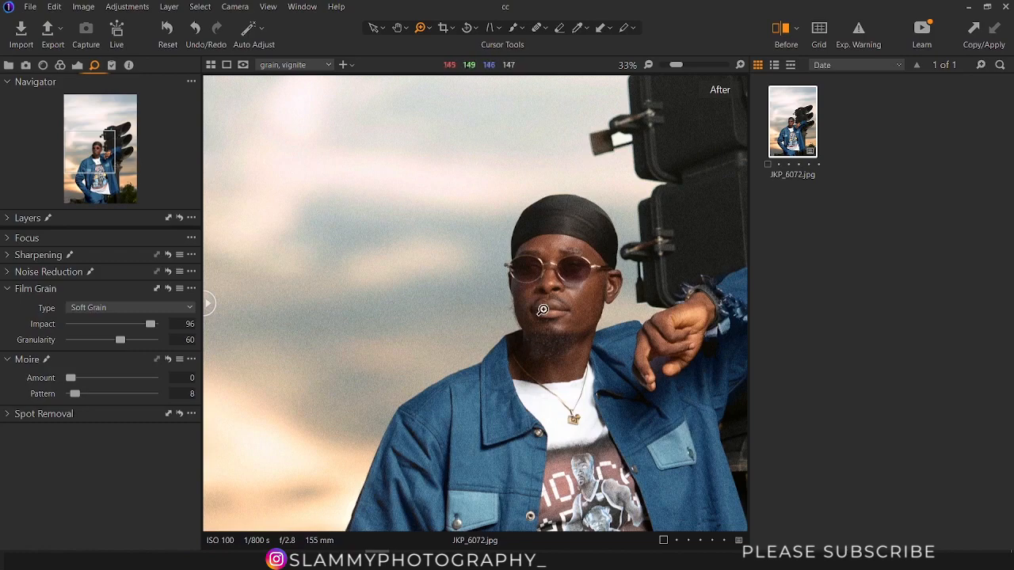
pyautogui.moveTo(525, 292); pyautogui.dragTo(527, 337)
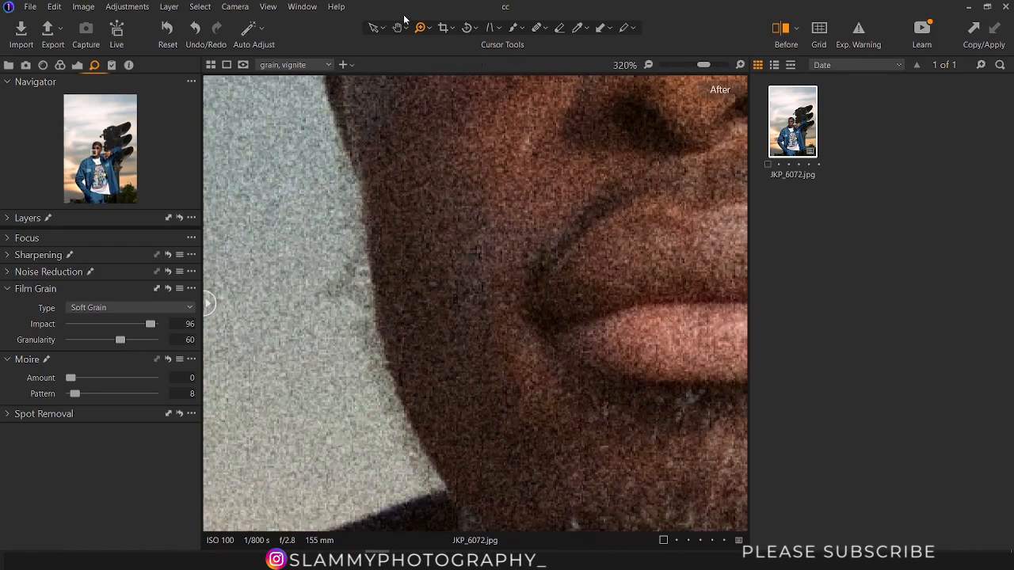
pyautogui.keyDown('alt'); pyautogui.click(425, 165); pyautogui.keyUp('alt')
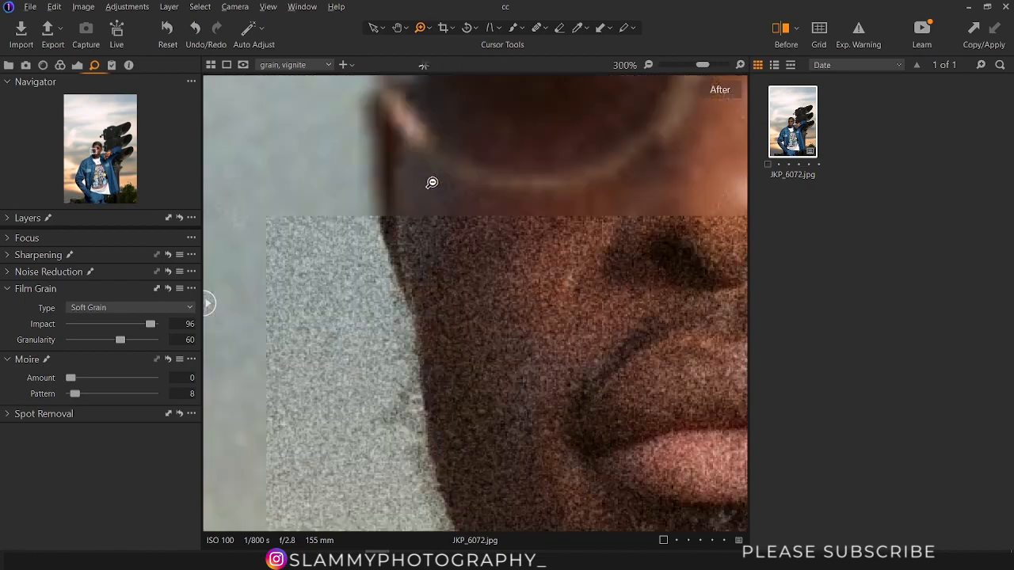
pyautogui.keyDown('alt'); pyautogui.click(430, 182); pyautogui.keyUp('alt')
pyautogui.keyDown('alt'); pyautogui.click(439, 258); pyautogui.keyUp('alt')
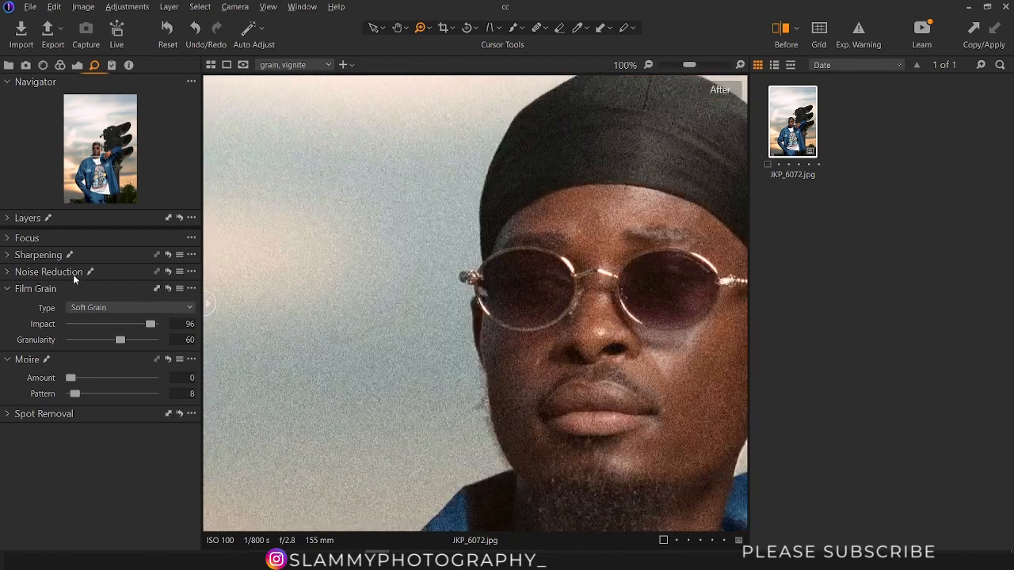
# Set the film grain to Silver Rich with impact 77 and granularity 38, trying Fine Grain first, and check the whole figure.
pyautogui.moveTo(131, 324); pyautogui.dragTo(125, 324)
pyautogui.click(118, 308)
pyautogui.click(125, 321)
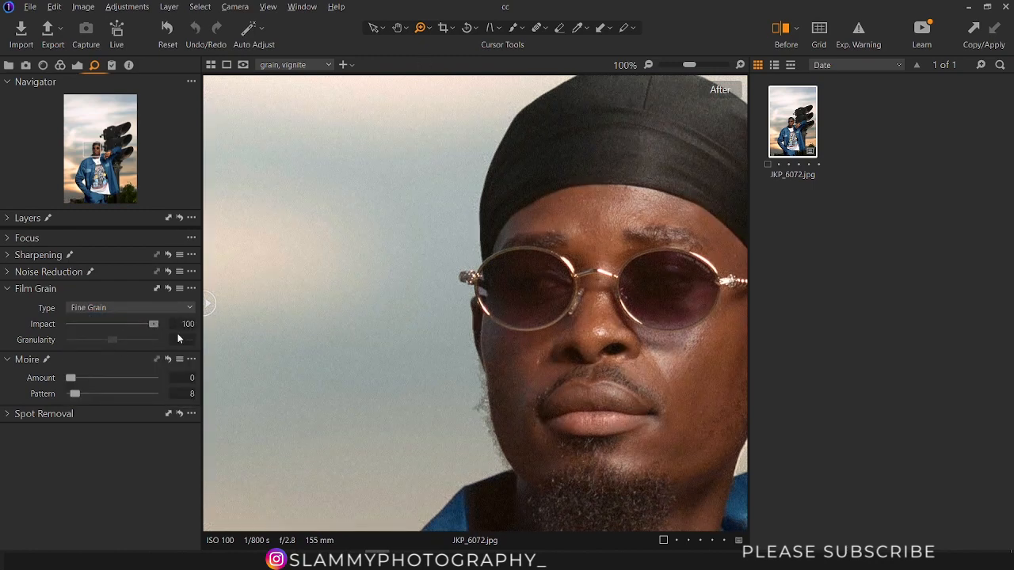
pyautogui.moveTo(88, 324)
pyautogui.mouseDown()
pyautogui.moveTo(10, 328)
pyautogui.moveTo(100, 328)
pyautogui.mouseUp()
pyautogui.click(110, 308)
pyautogui.click(114, 337)
pyautogui.moveTo(116, 340)
pyautogui.mouseDown()
pyautogui.moveTo(92, 341)
pyautogui.moveTo(150, 350)
pyautogui.moveTo(99, 349)
pyautogui.moveTo(110, 338)
pyautogui.moveTo(102, 341)
pyautogui.mouseUp()
pyautogui.keyDown('alt'); pyautogui.click(426, 330); pyautogui.keyUp('alt')
pyautogui.keyDown('alt'); pyautogui.click(423, 344); pyautogui.keyUp('alt')
pyautogui.keyDown('alt'); pyautogui.click(429, 355); pyautogui.keyUp('alt')
pyautogui.keyDown('alt'); pyautogui.click(426, 353); pyautogui.keyUp('alt')
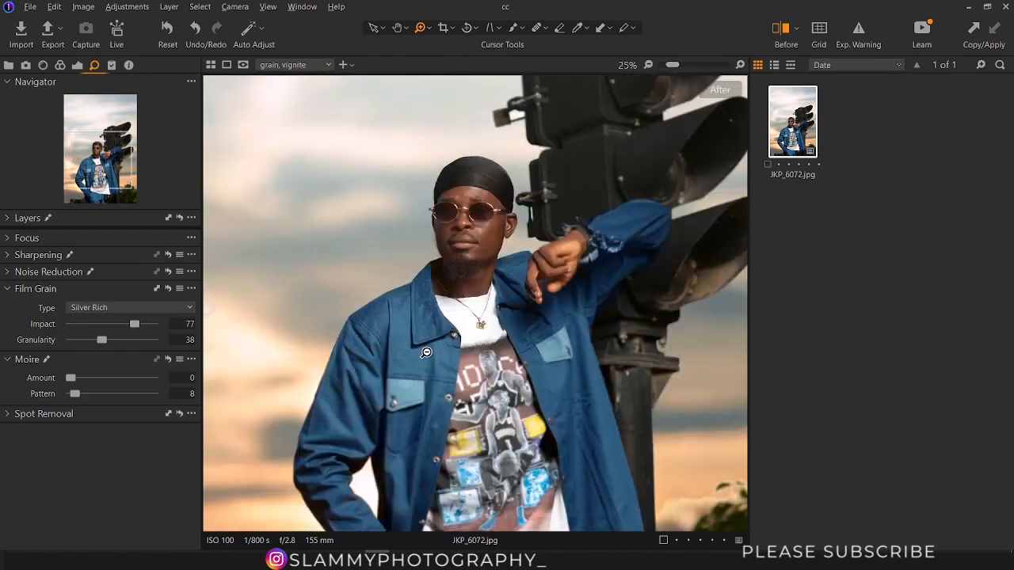
pyautogui.keyDown('alt'); pyautogui.click(425, 350); pyautogui.keyUp('alt')
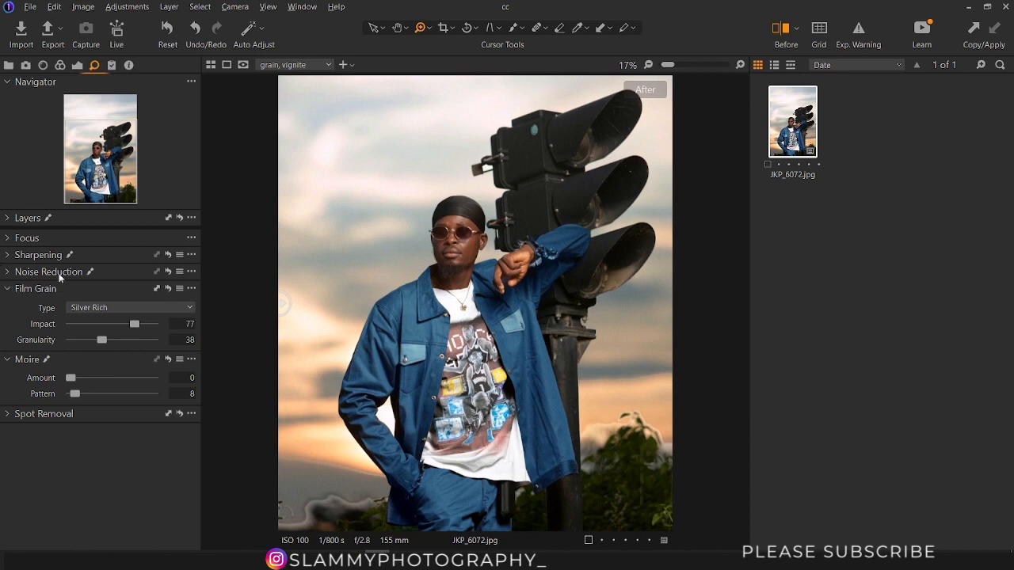
pyautogui.click(10, 238)
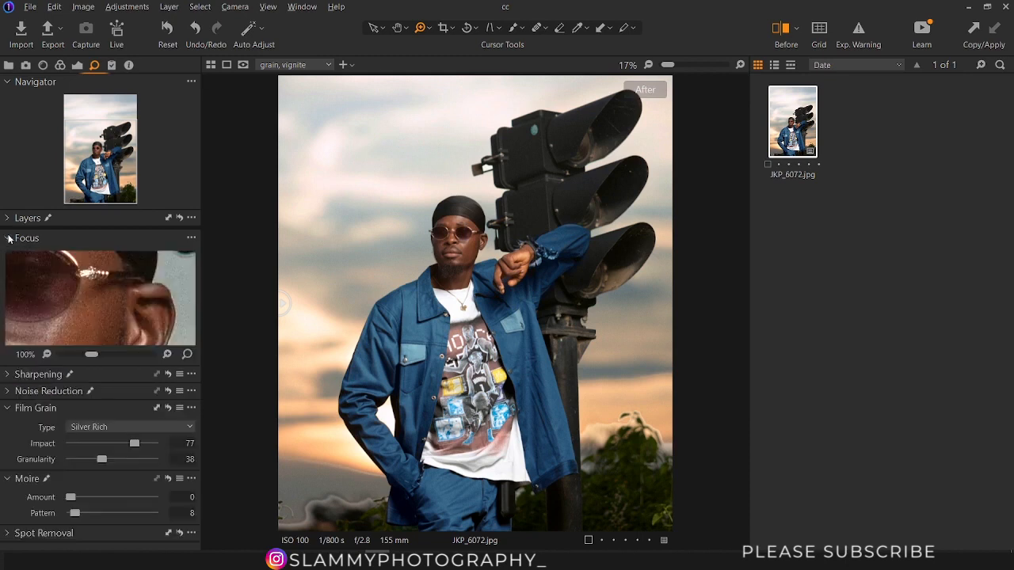
pyautogui.click(10, 238)
pyautogui.click(7, 289)
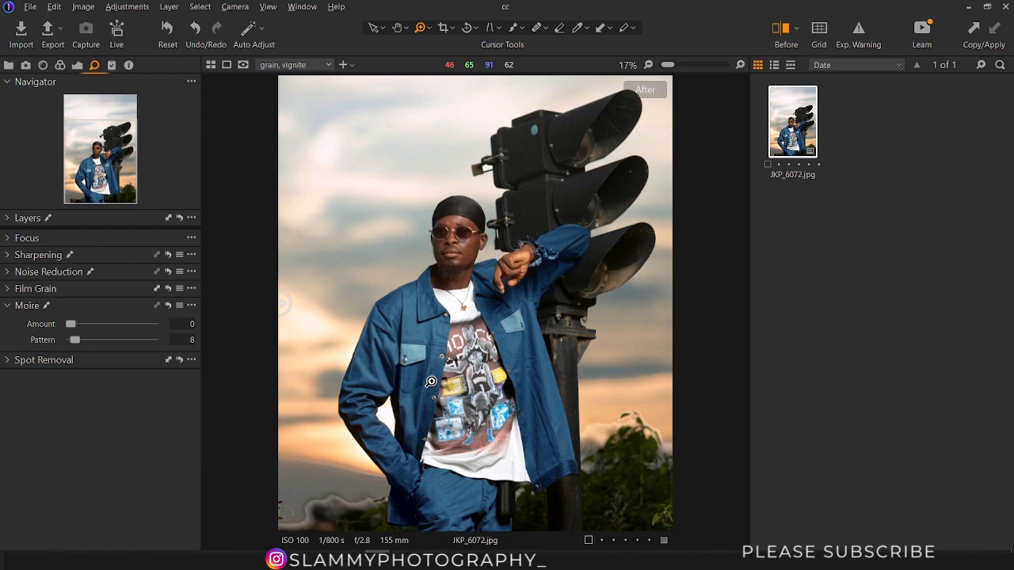
pyautogui.click(8, 239)
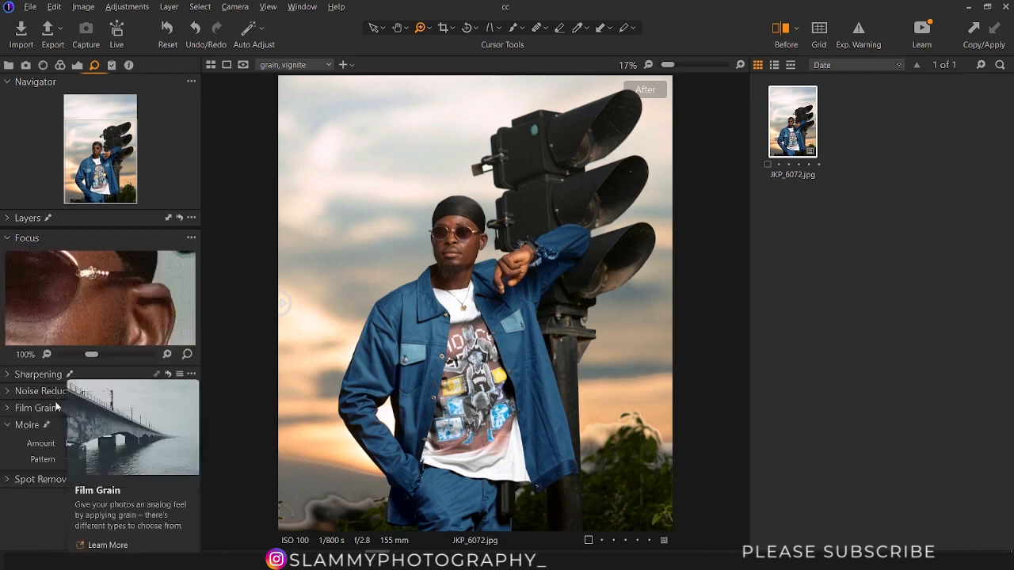
pyautogui.click(13, 239)
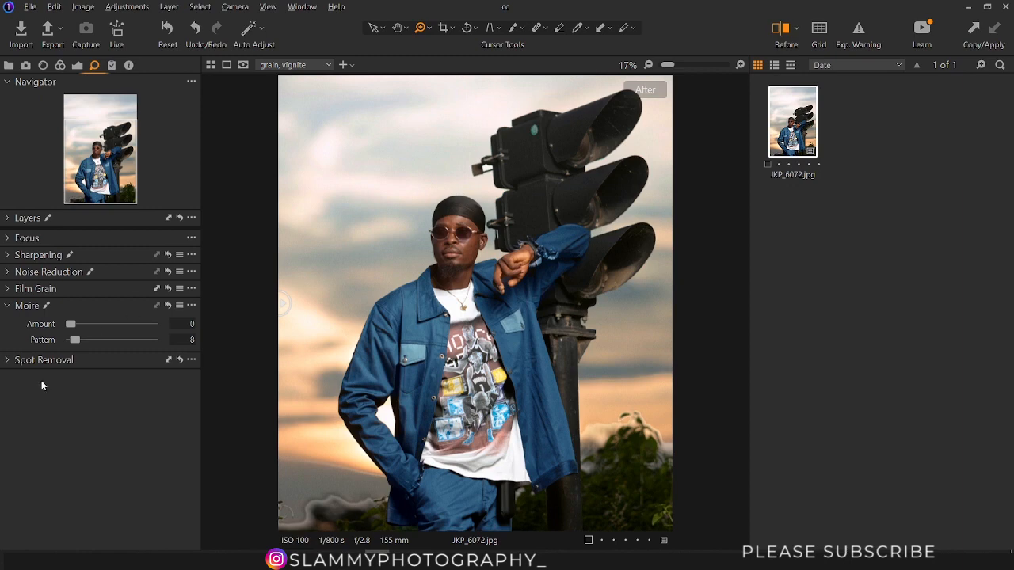
# Add the Vignetting tool to the Details tools and set its amount to -0.1, trying stronger values of -0.61 and -0.92 first.
pyautogui.rightClick(72, 423)
pyautogui.moveTo(118, 434)
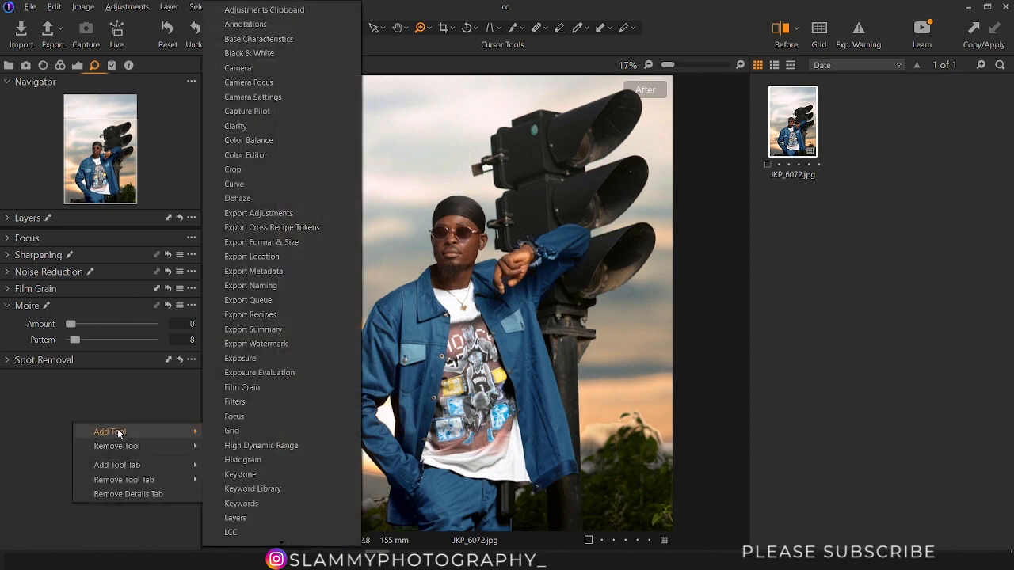
pyautogui.scroll(-6, 238, 495)
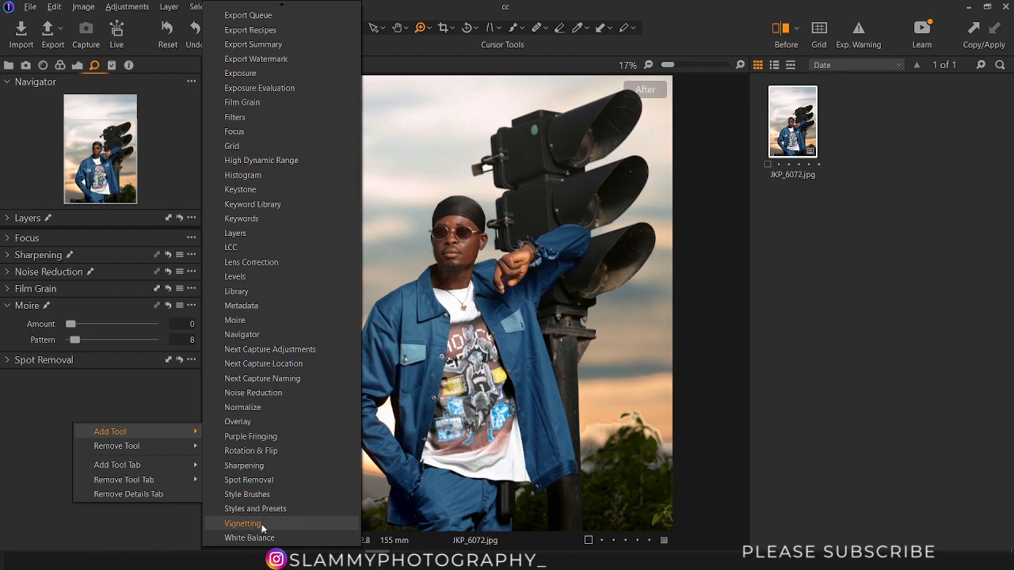
pyautogui.click(271, 527)
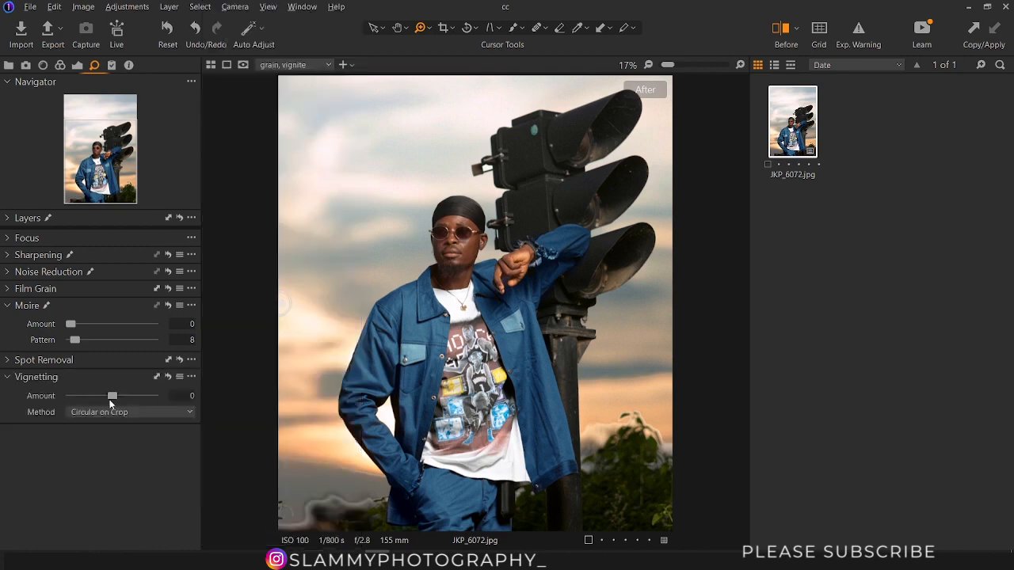
pyautogui.moveTo(112, 397)
pyautogui.mouseDown()
pyautogui.moveTo(168, 405)
pyautogui.moveTo(67, 400)
pyautogui.moveTo(91, 396)
pyautogui.moveTo(110, 412)
pyautogui.mouseUp()
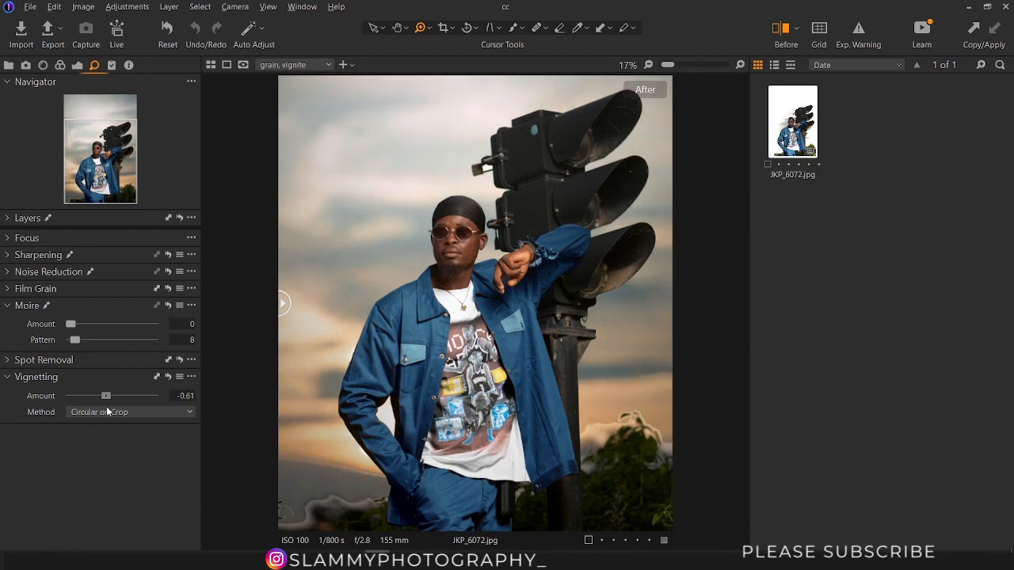
pyautogui.moveTo(107, 396); pyautogui.dragTo(103, 397)
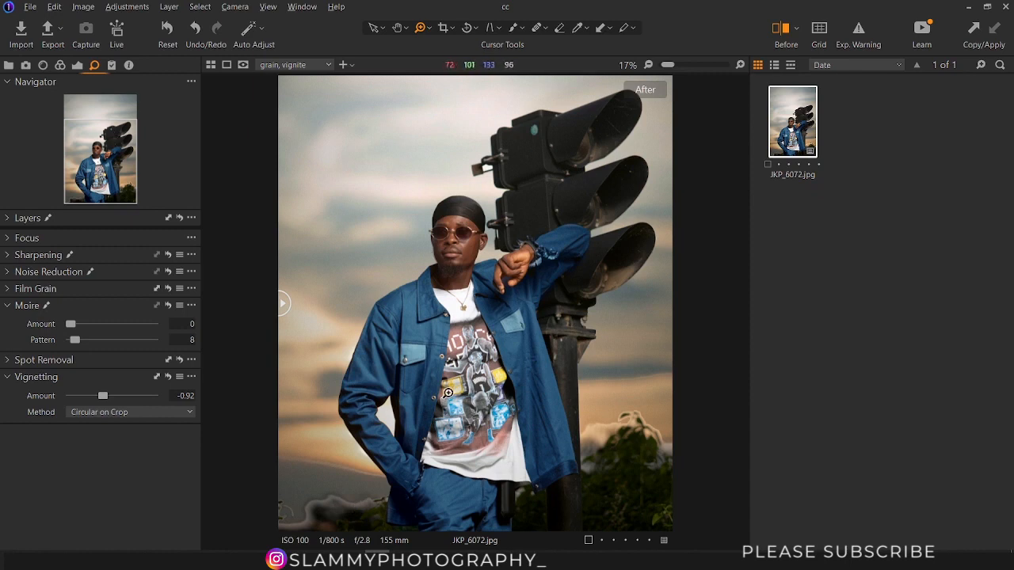
pyautogui.moveTo(109, 399); pyautogui.dragTo(117, 398)
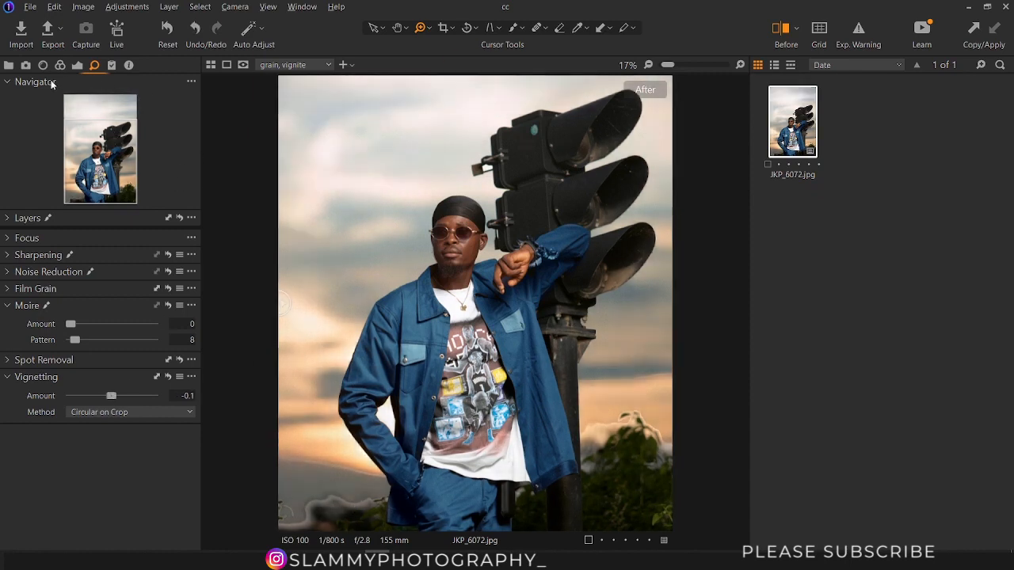
# Return to the Exposure tools and compare the finished portrait before and after.
pyautogui.click(76, 68)
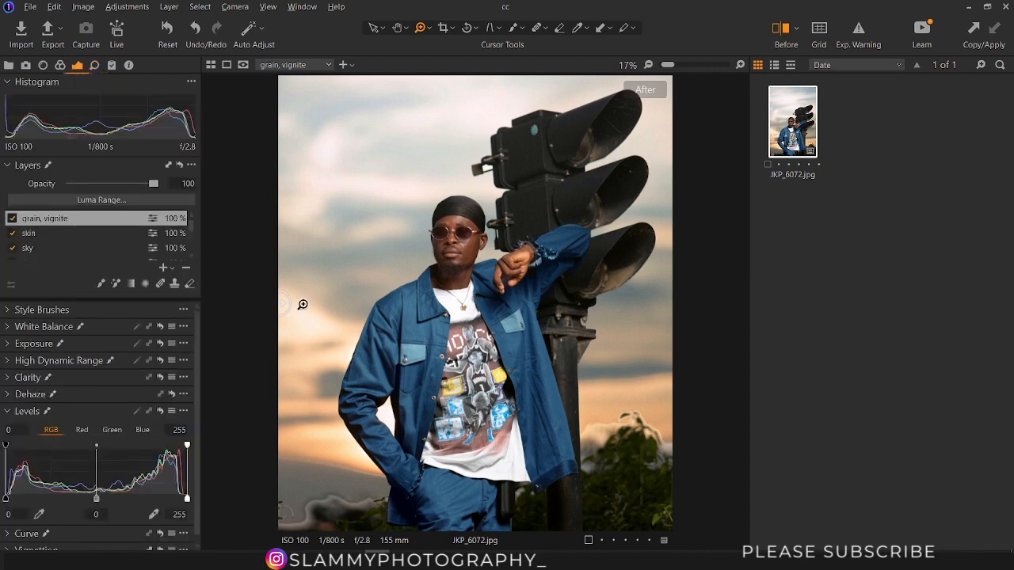
pyautogui.moveTo(289, 304); pyautogui.dragTo(235, 358)
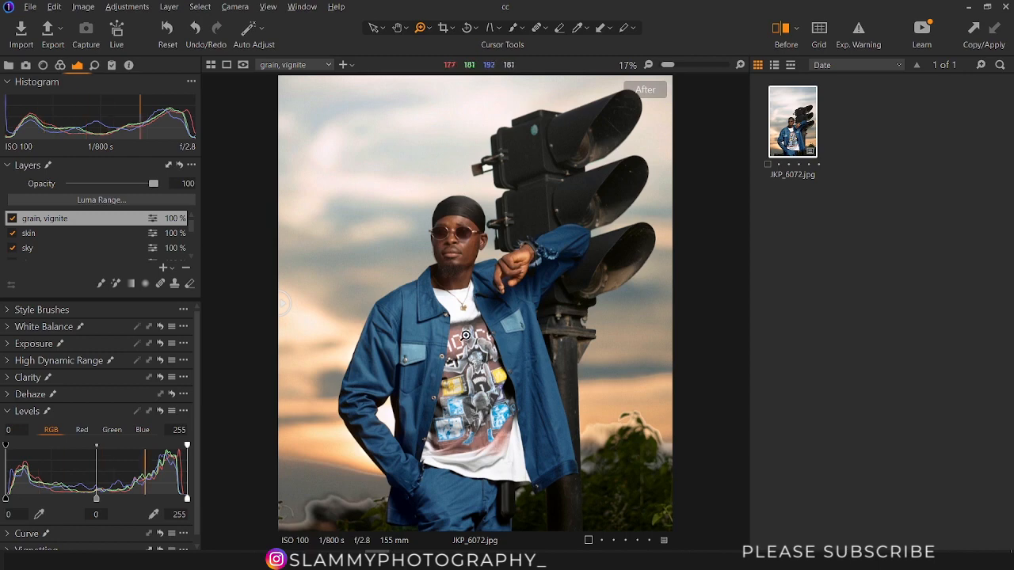
pyautogui.scroll(-1, 447, 339)
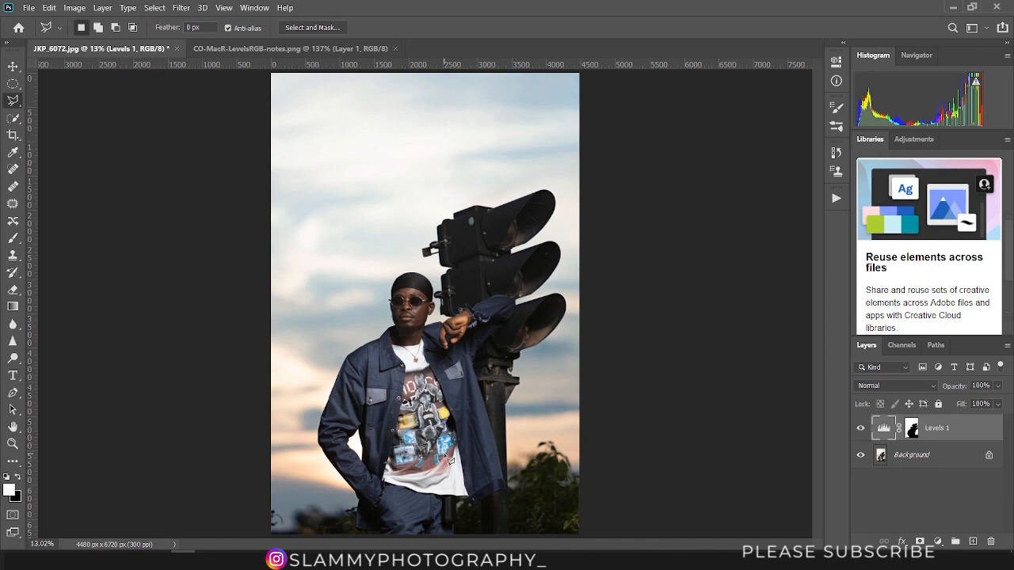
# Switch to Photoshop with JKP_6072.jpg open and choose the Pen tool.
pyautogui.click(378, 559)
pyautogui.click(183, 559)
pyautogui.click(13, 393)
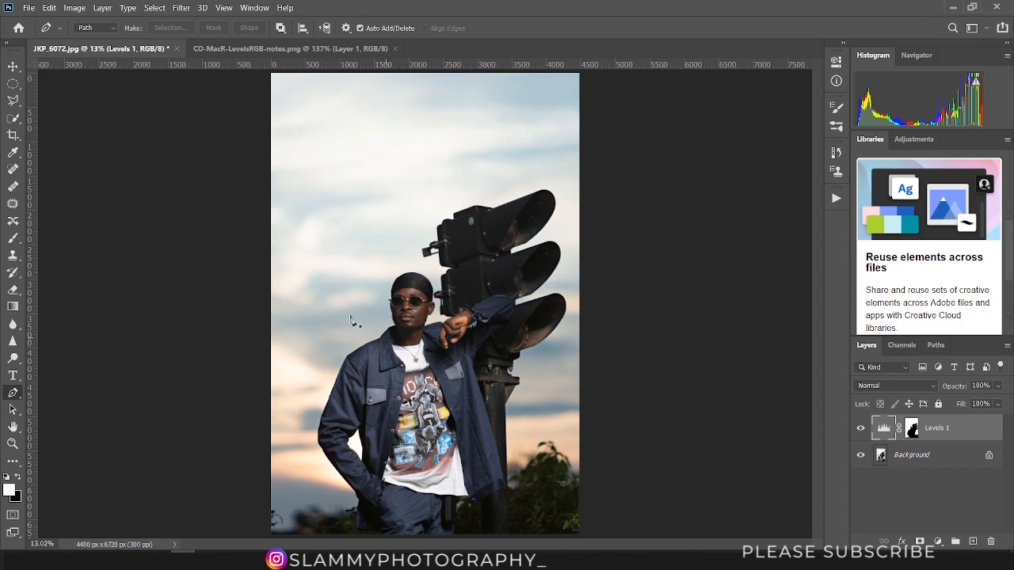
# Select the subject's jacket and trousers with the Quick Selection tool, subtracting the traffic light, its pole and the bushes.
pyautogui.click(13, 117)
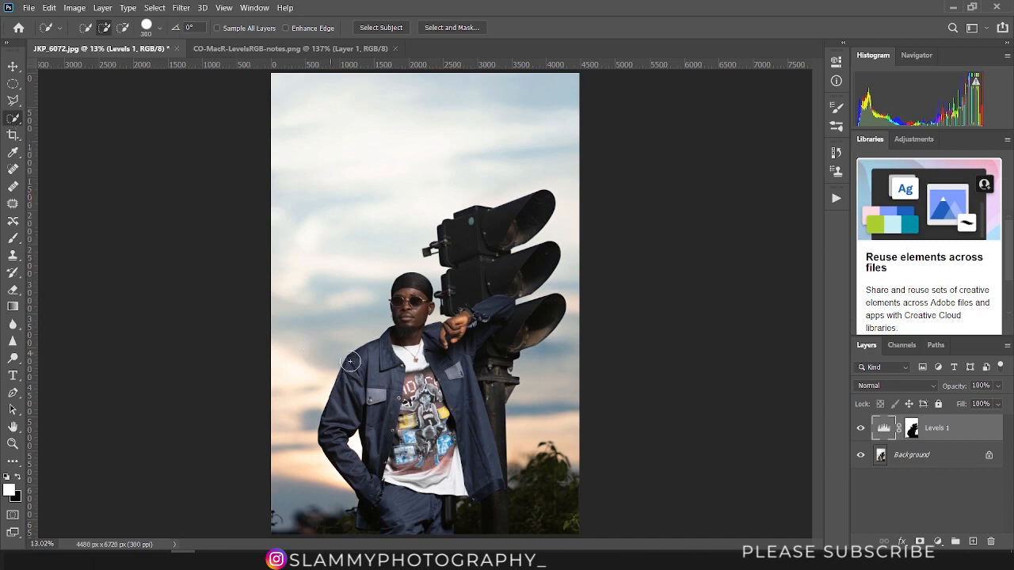
pyautogui.moveTo(351, 362)
pyautogui.mouseDown()
pyautogui.moveTo(363, 390)
pyautogui.moveTo(372, 376)
pyautogui.moveTo(366, 474)
pyautogui.moveTo(400, 525)
pyautogui.moveTo(455, 495)
pyautogui.moveTo(481, 458)
pyautogui.moveTo(469, 354)
pyautogui.moveTo(481, 346)
pyautogui.moveTo(445, 353)
pyautogui.moveTo(482, 415)
pyautogui.moveTo(513, 370)
pyautogui.mouseUp()
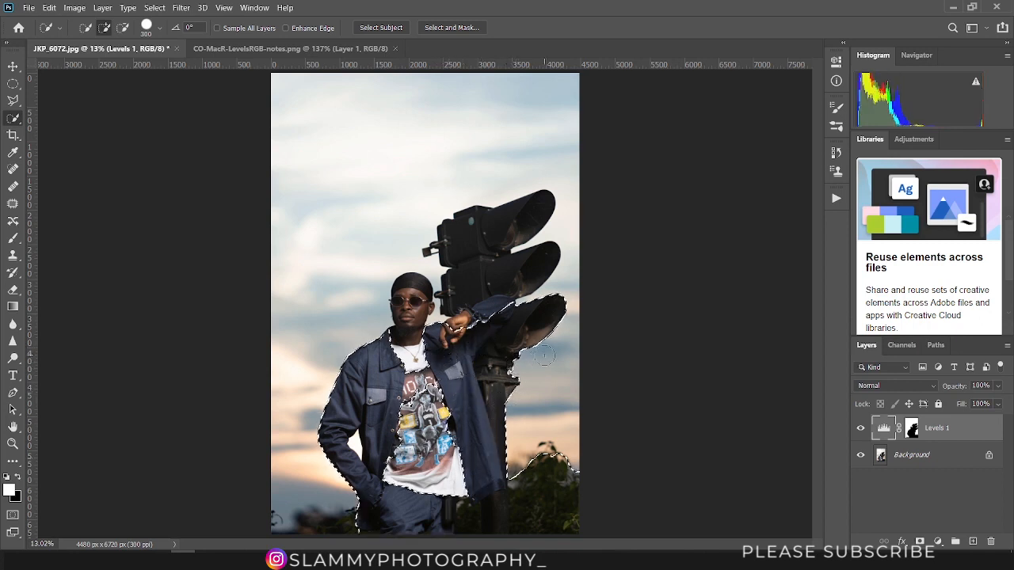
pyautogui.moveTo(543, 319); pyautogui.dragTo(517, 349)
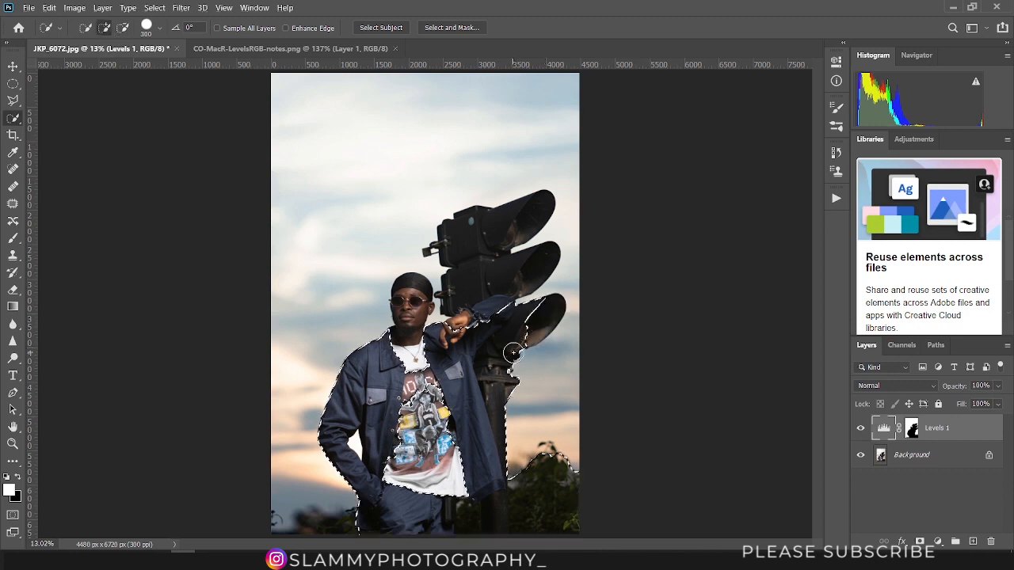
pyautogui.keyDown('alt'); pyautogui.click(513, 353); pyautogui.keyUp('alt')
pyautogui.keyDown('alt'); pyautogui.click(535, 507); pyautogui.keyUp('alt')
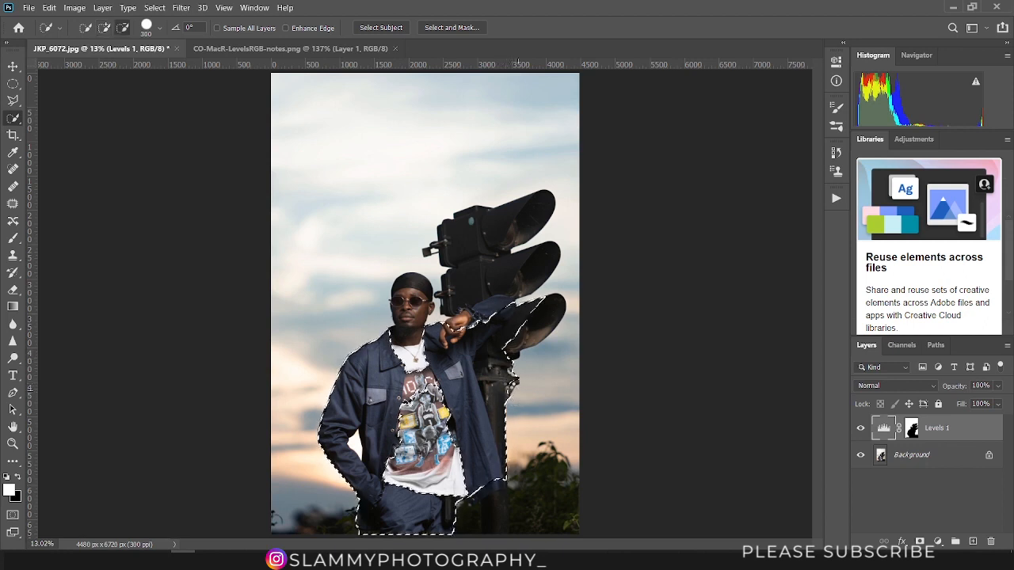
pyautogui.click(501, 356)
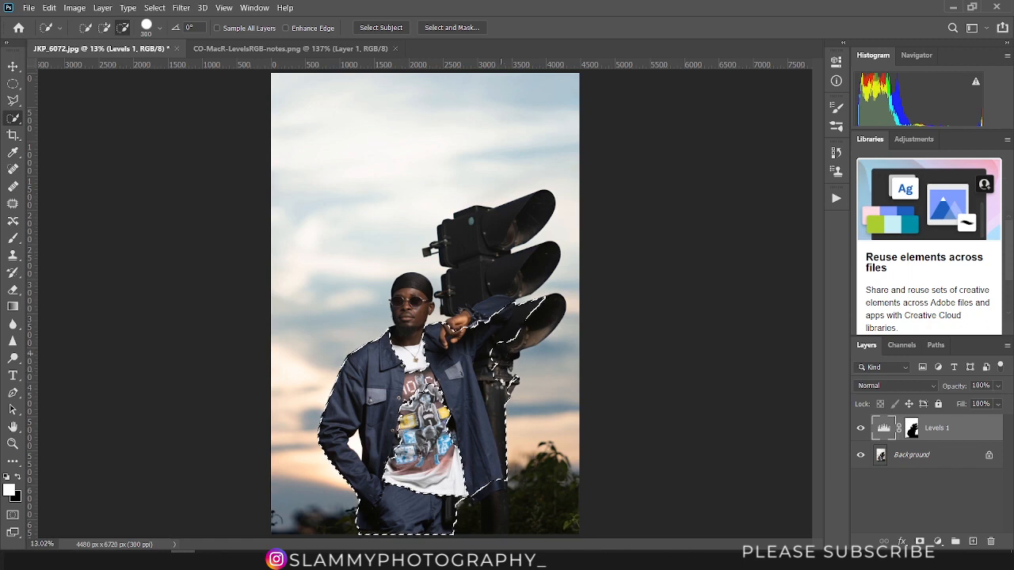
# Delete the existing Levels adjustment layer and add a new Levels adjustment masked to the clothing selection.
pyautogui.moveTo(954, 453); pyautogui.dragTo(990, 541)
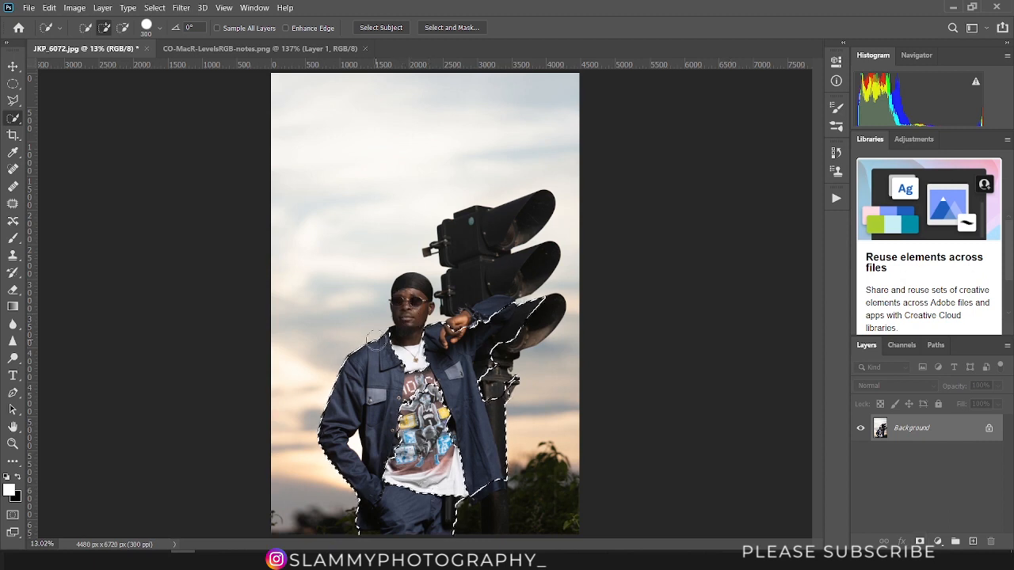
pyautogui.click(936, 541)
pyautogui.click(921, 367)
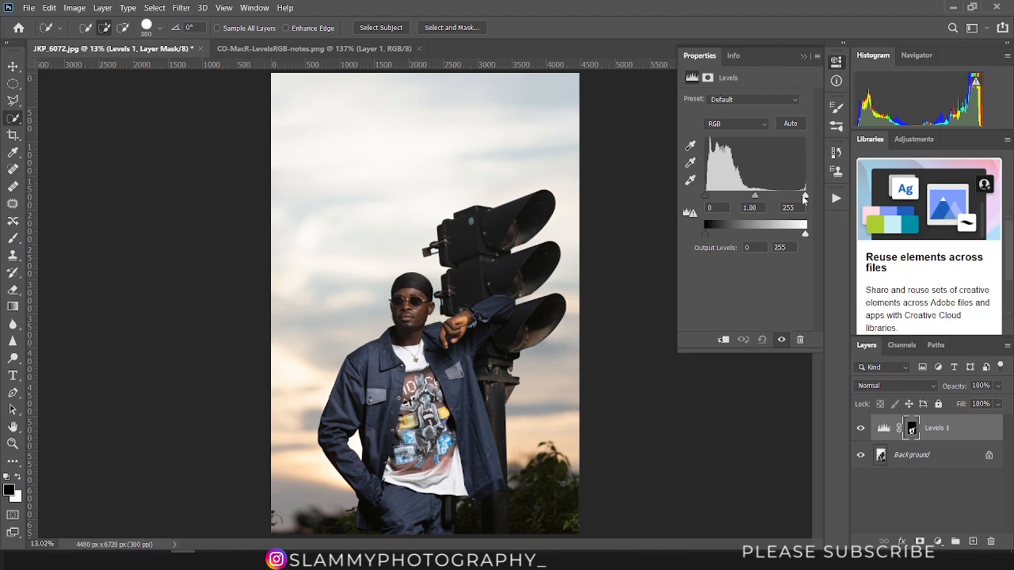
# Brighten the clothing in the RGB Levels with a black point of 15, midtone 1.32 and white point 245.
pyautogui.moveTo(804, 198)
pyautogui.mouseDown()
pyautogui.moveTo(794, 198)
pyautogui.moveTo(812, 204)
pyautogui.mouseUp()
pyautogui.moveTo(706, 196); pyautogui.dragTo(743, 199)
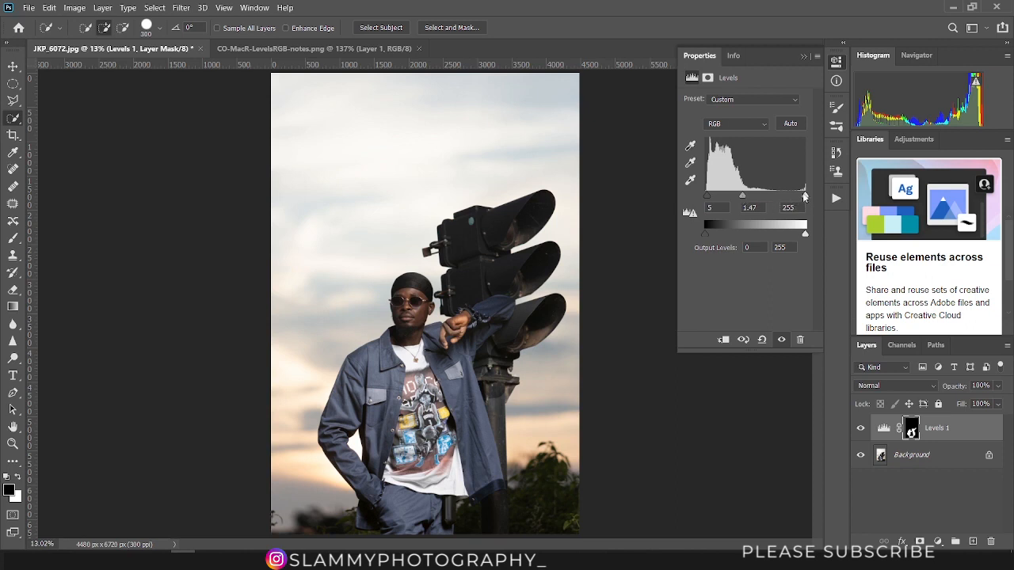
pyautogui.moveTo(803, 192); pyautogui.dragTo(801, 196)
pyautogui.moveTo(740, 198)
pyautogui.mouseDown()
pyautogui.moveTo(700, 200)
pyautogui.moveTo(711, 198)
pyautogui.mouseUp()
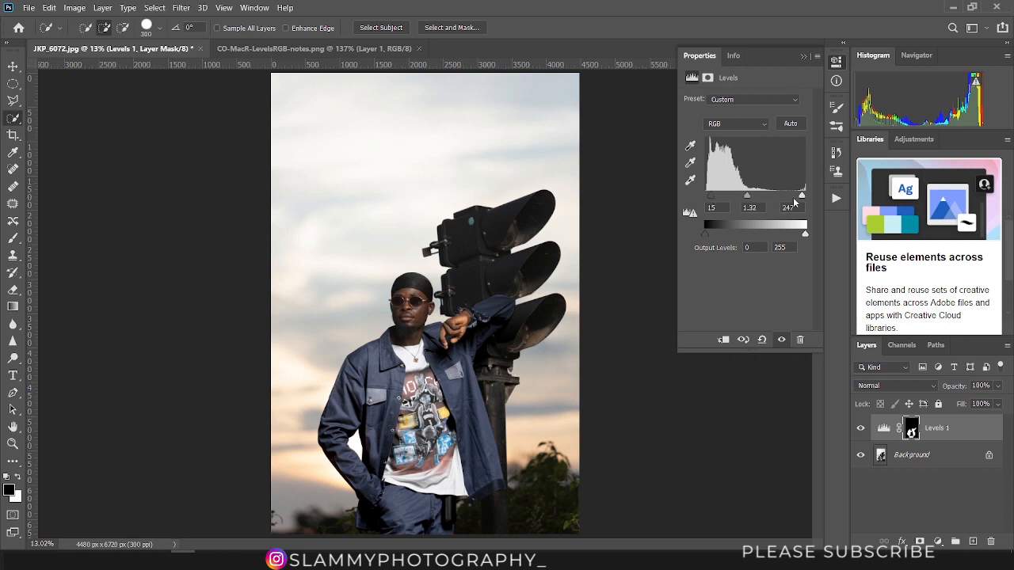
pyautogui.moveTo(802, 196); pyautogui.dragTo(800, 196)
pyautogui.moveTo(744, 352); pyautogui.dragTo(744, 402)
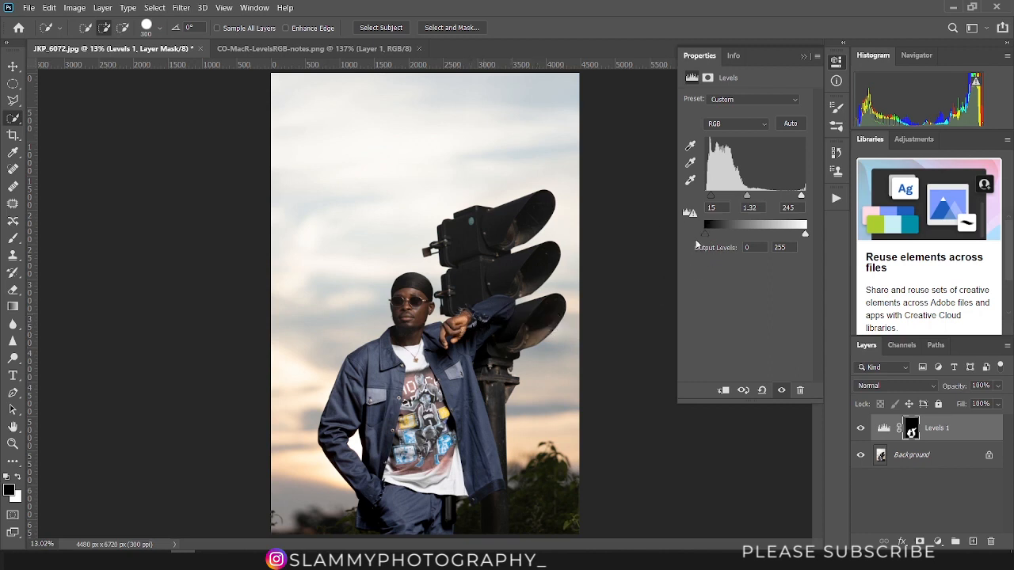
# Increase the clothing's contrast by setting the RGB Levels black point to 25 and white point to 226, trying 193 first.
pyautogui.moveTo(704, 233)
pyautogui.mouseDown()
pyautogui.moveTo(731, 235)
pyautogui.moveTo(692, 234)
pyautogui.mouseUp()
pyautogui.moveTo(711, 196); pyautogui.dragTo(679, 228)
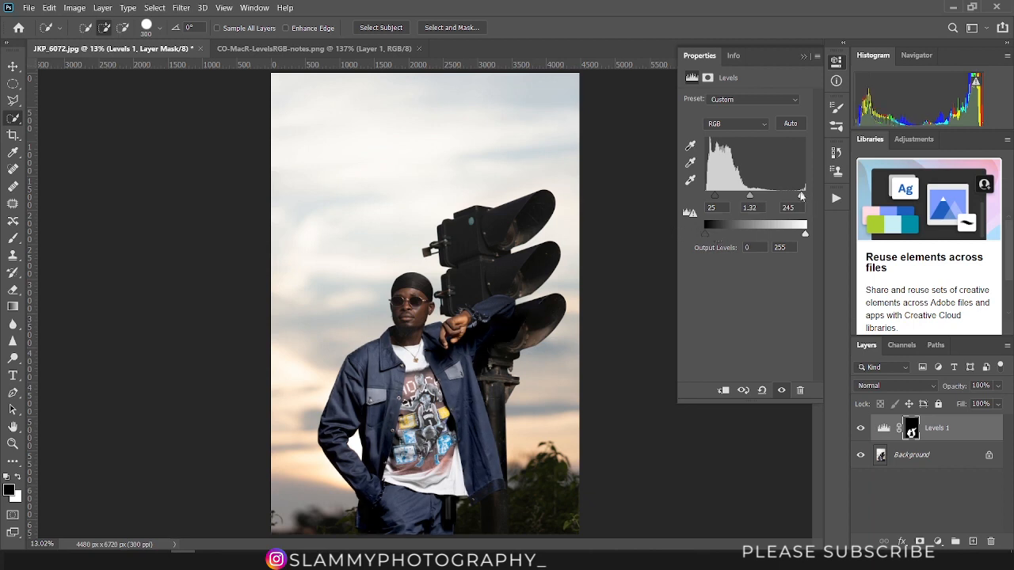
pyautogui.moveTo(802, 195); pyautogui.dragTo(783, 200)
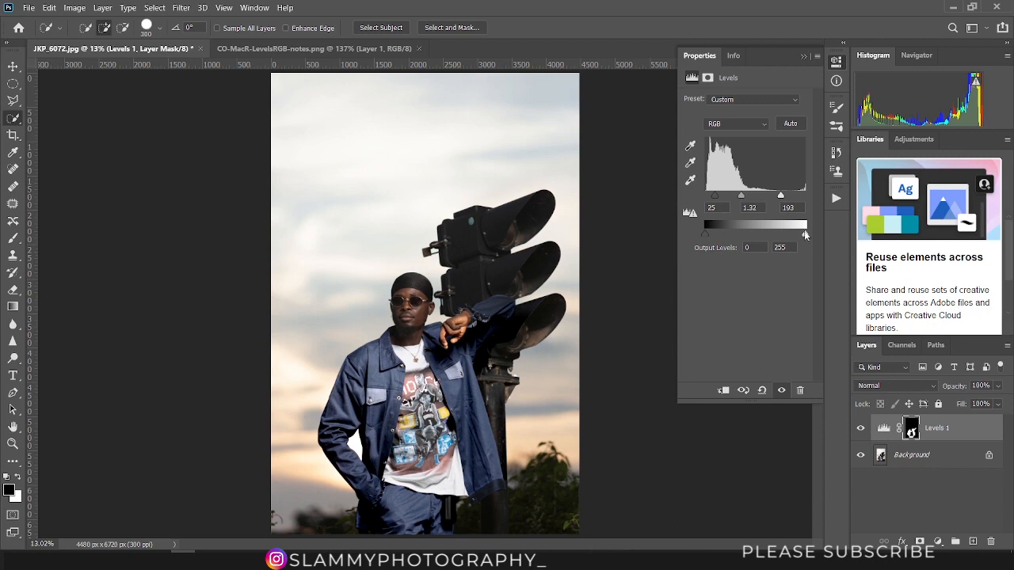
pyautogui.moveTo(805, 236)
pyautogui.mouseDown()
pyautogui.moveTo(753, 246)
pyautogui.moveTo(807, 236)
pyautogui.mouseUp()
pyautogui.moveTo(781, 196); pyautogui.dragTo(794, 196)
# Work through the Red and Green Levels channels, set the Green midtone to 1.27, and compare the clothing with and without the adjustment.
pyautogui.click(729, 127)
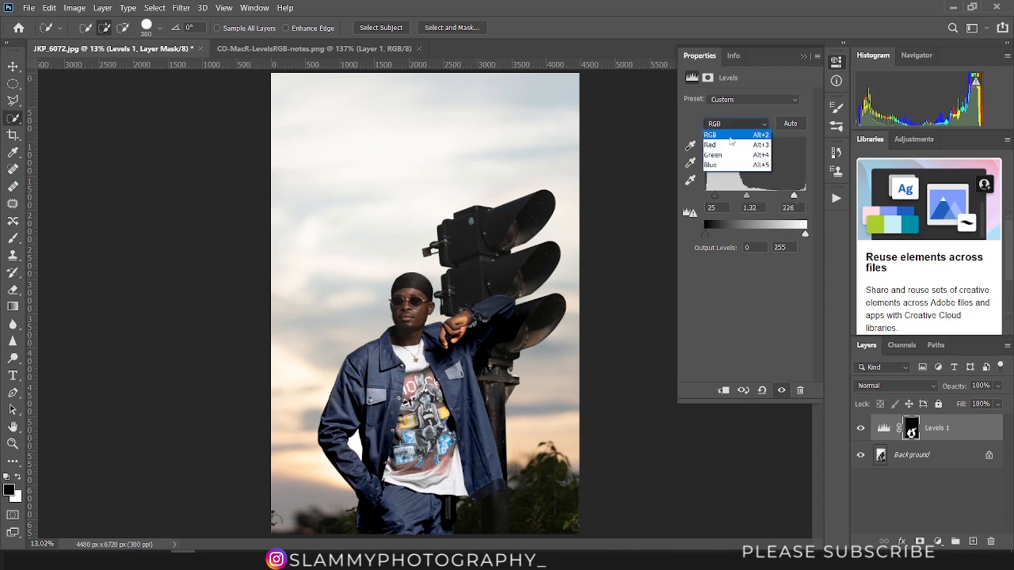
pyautogui.click(712, 145)
pyautogui.moveTo(757, 196)
pyautogui.mouseDown()
pyautogui.moveTo(734, 196)
pyautogui.moveTo(757, 197)
pyautogui.moveTo(746, 197)
pyautogui.mouseUp()
pyautogui.click(733, 125)
pyautogui.click(716, 155)
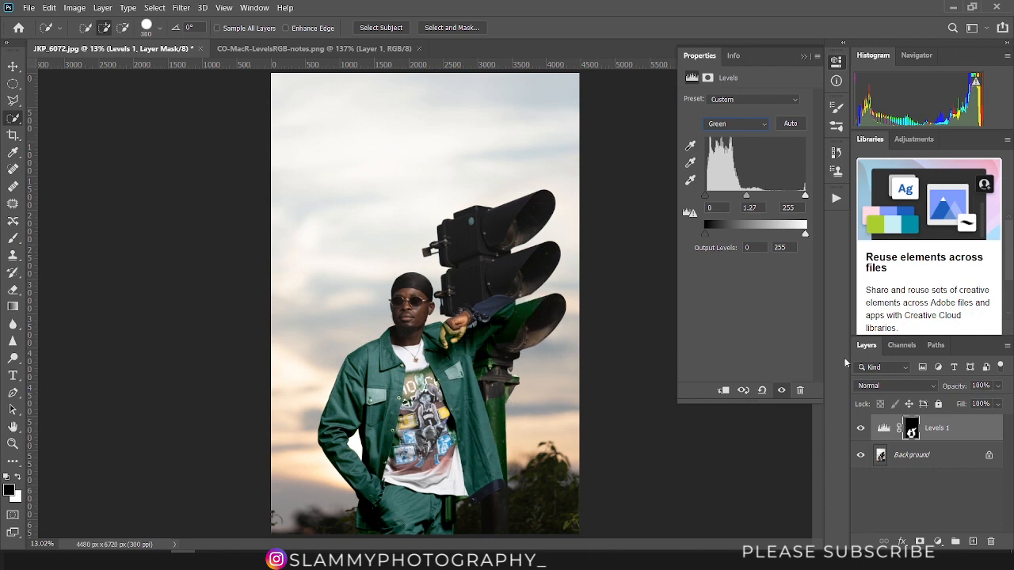
pyautogui.click(861, 429)
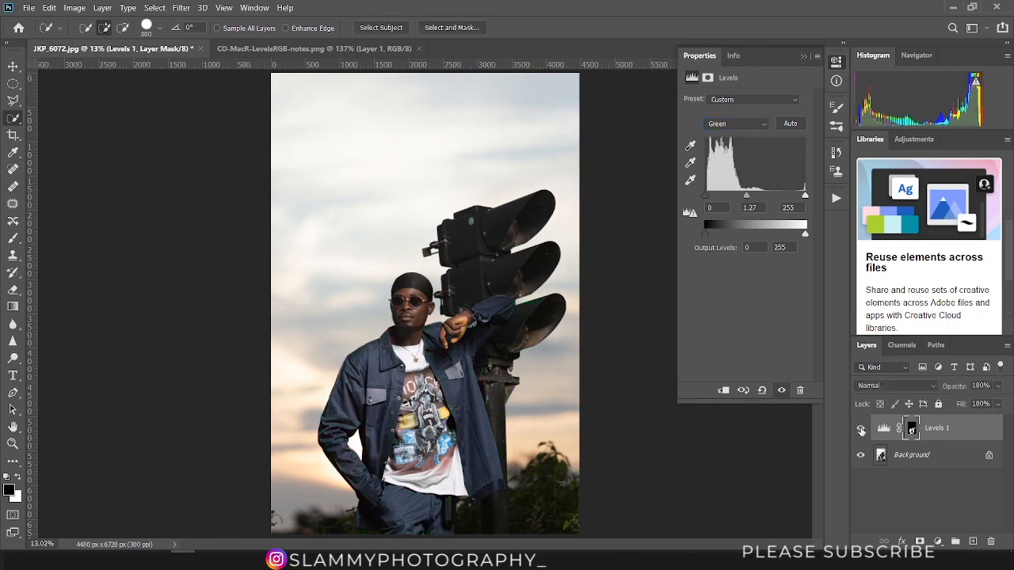
pyautogui.click(861, 429)
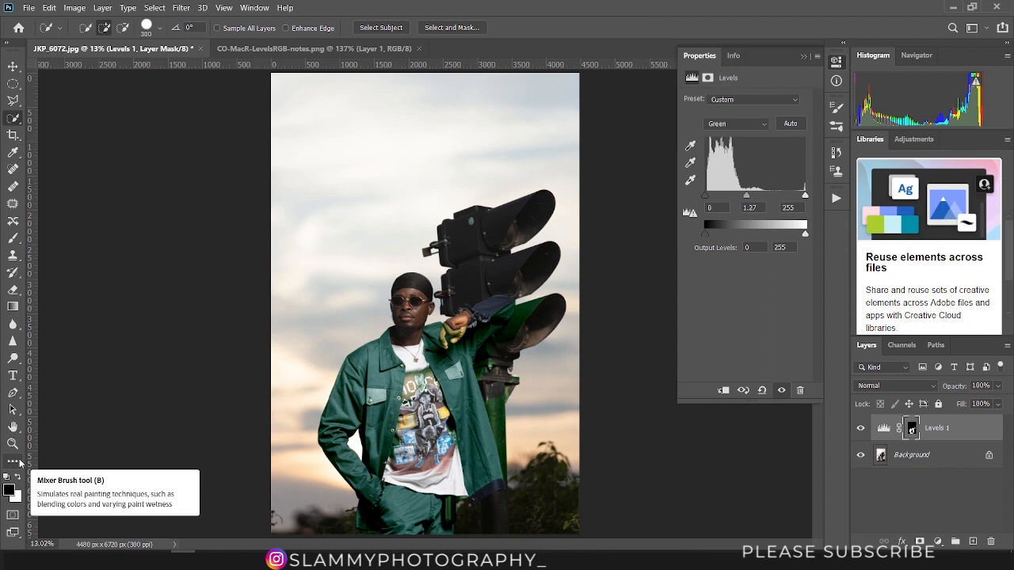
# Choose the Pen tool over the jacket, and switch back to Capture One to compare the graded portrait before and after.
pyautogui.click(12, 393)
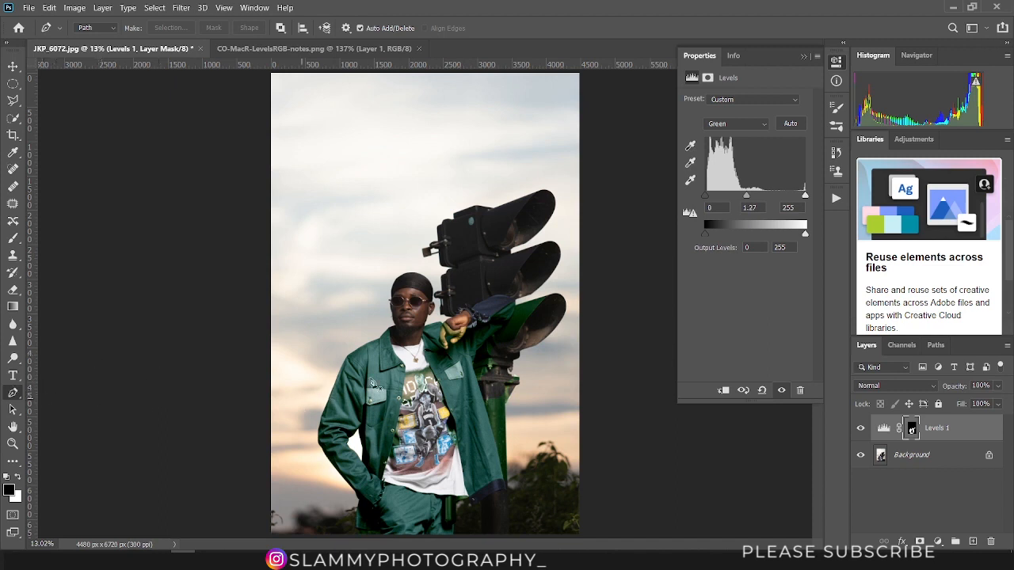
pyautogui.click(390, 328)
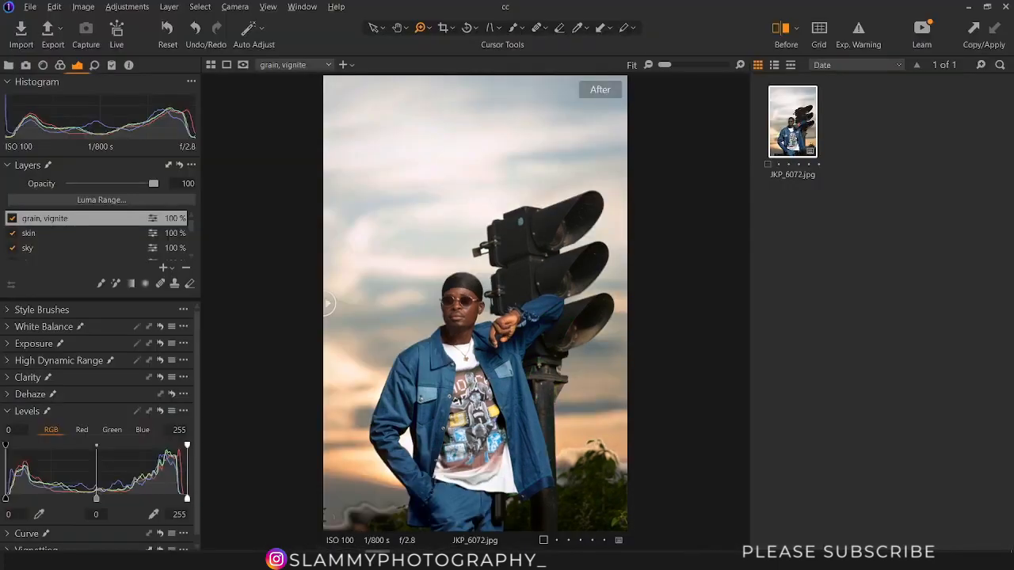
pyautogui.press('y')
pyautogui.moveTo(508, 342); pyautogui.dragTo(320, 357)
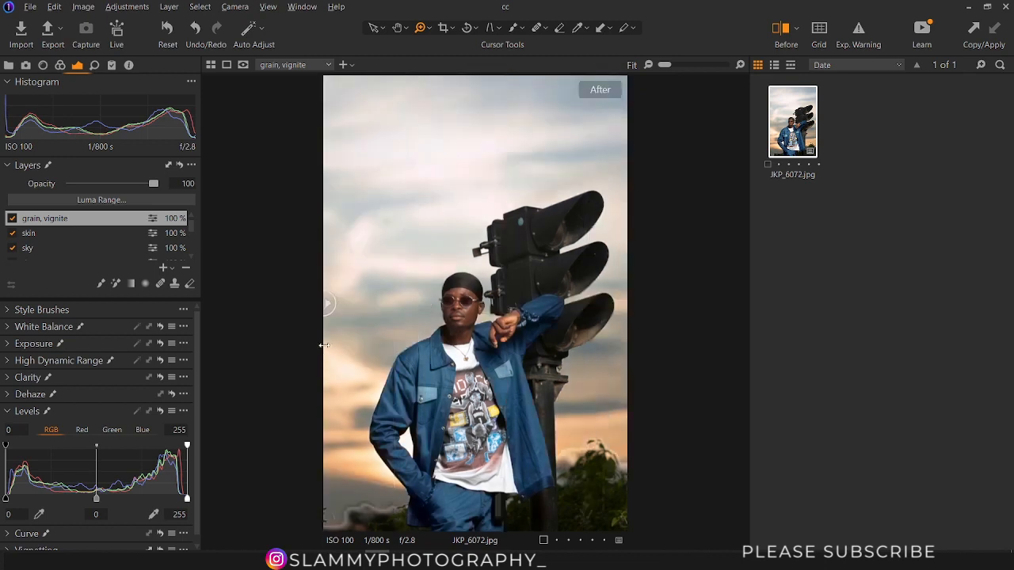